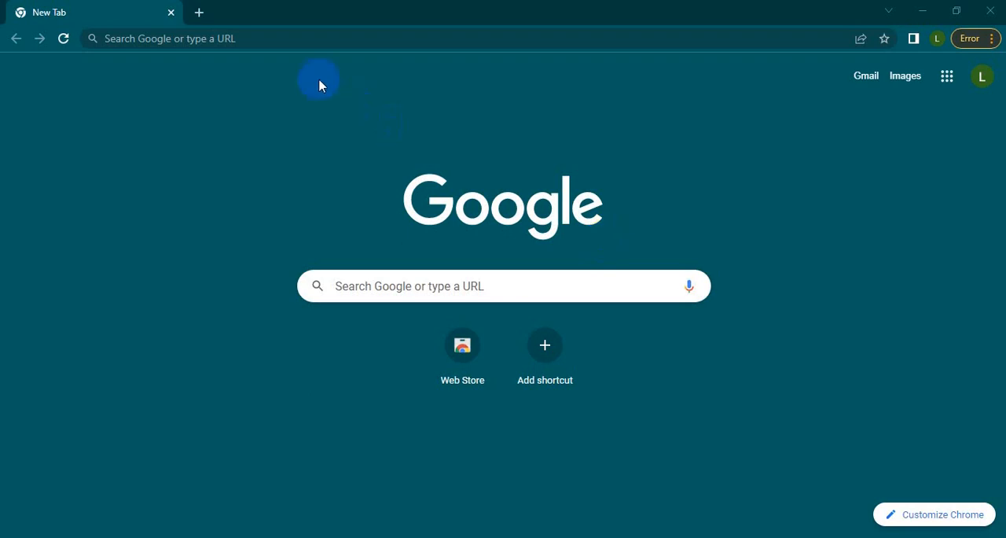
Search Google for "DNS adalah" and show the image results.
click(292, 43)
text(DN)
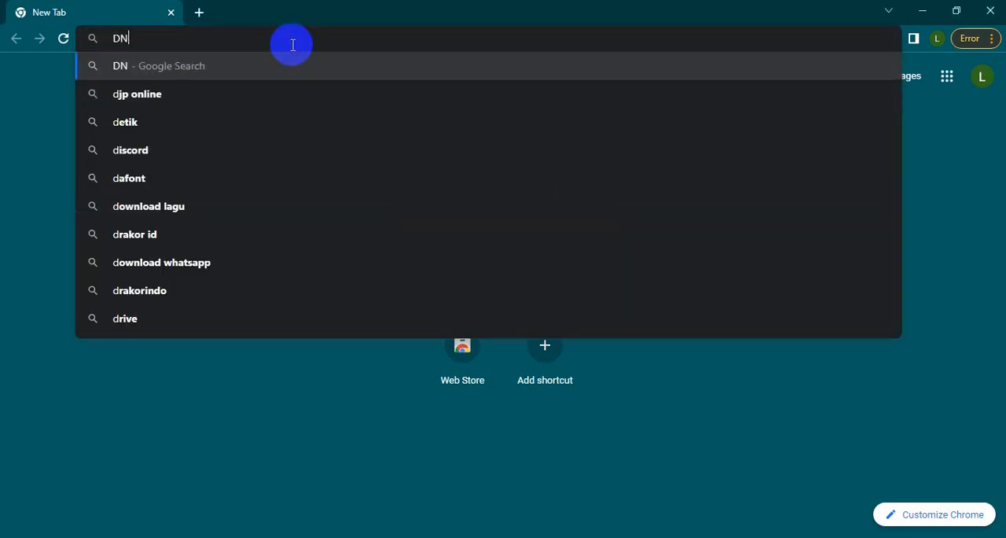
text(S adalah)
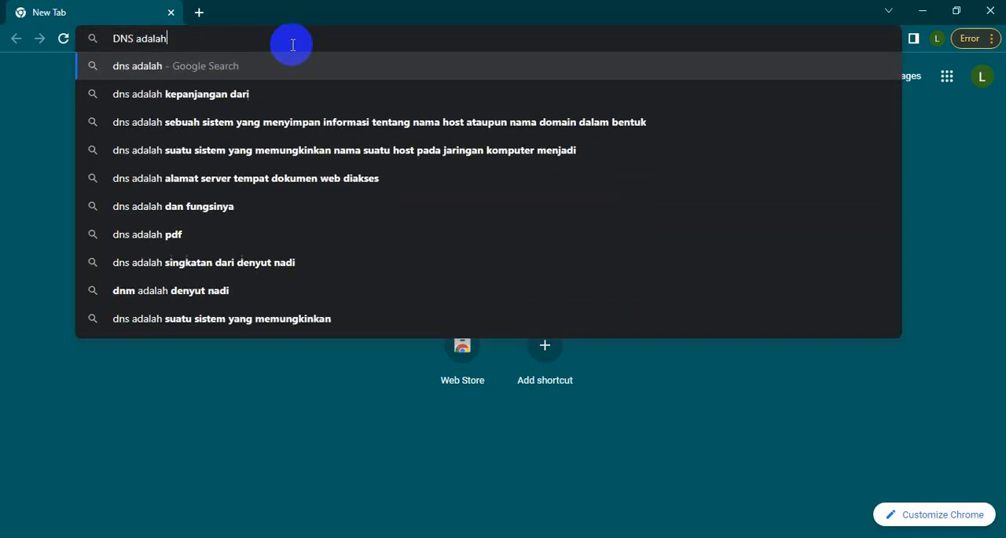
key(Return)
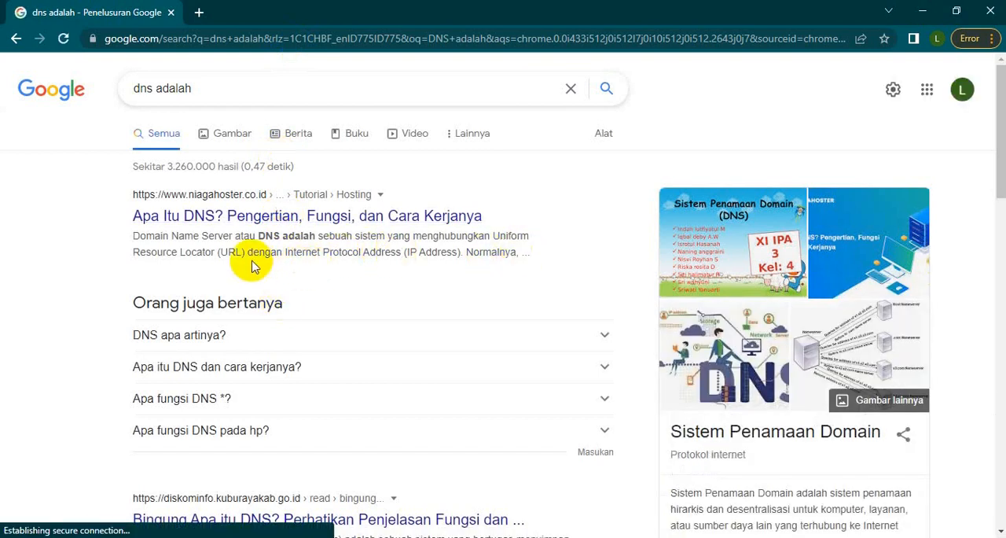
click(242, 135)
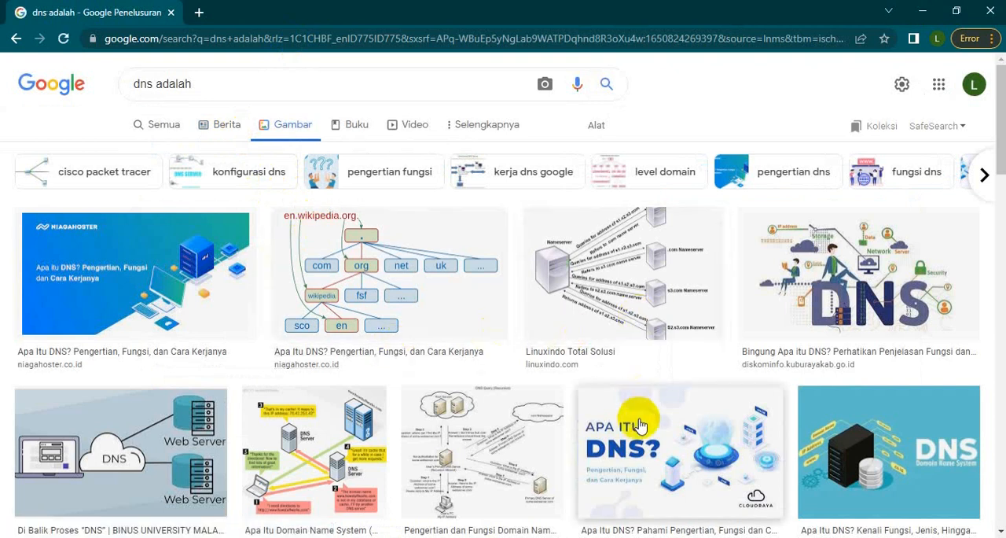
Open the Windows Command Prompt and ping google.com.
key(super)
text(cmd)
key(Return)
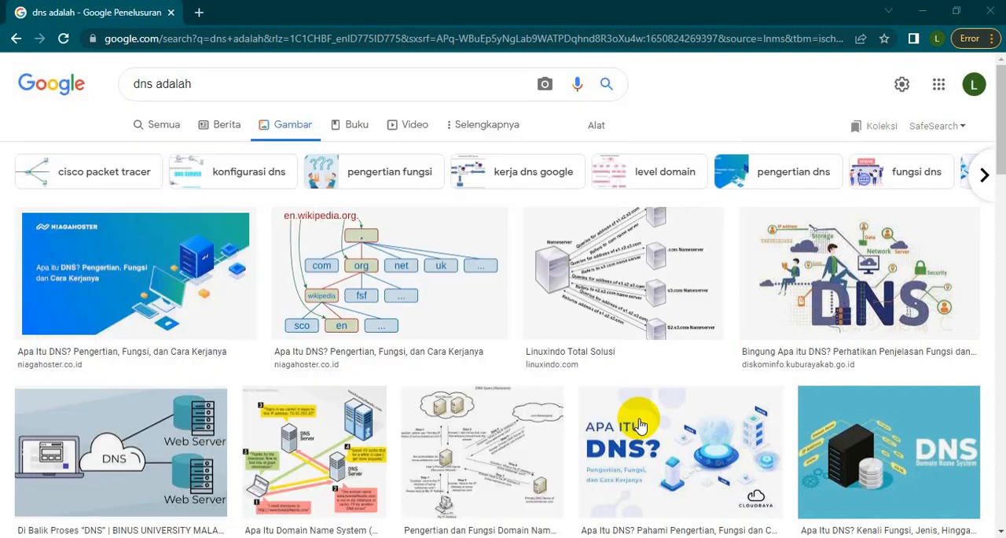
text(pin)
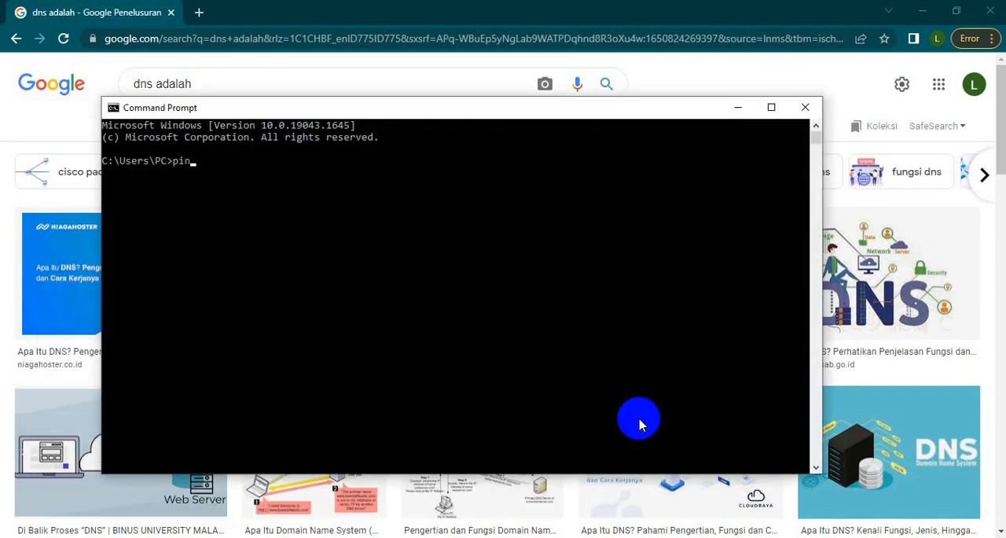
text(g google.com)
key(Return)
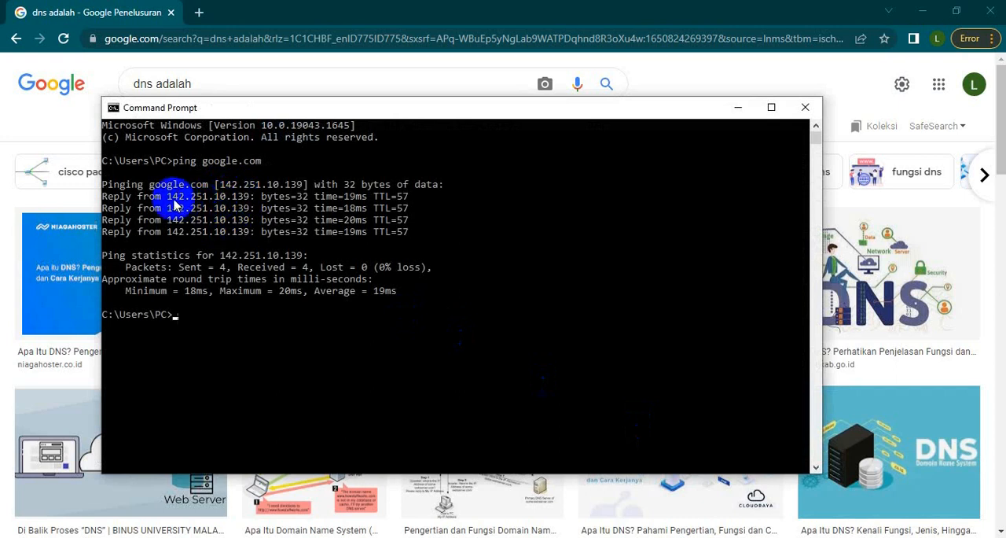
Highlight the IP address in the first ping reply and the google.com host name in the command, finally clearing the selection.
drag(168, 196, 248, 206)
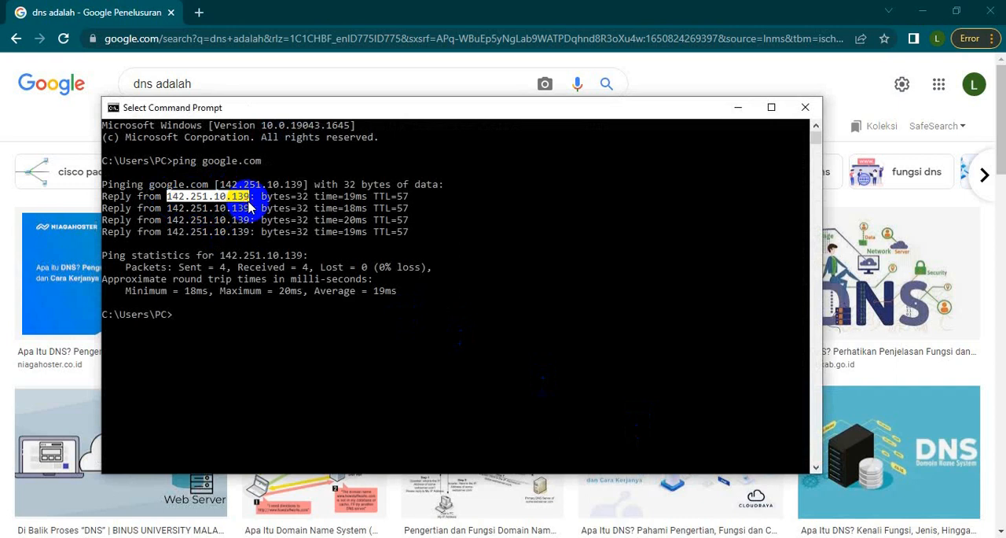
drag(203, 161, 261, 165)
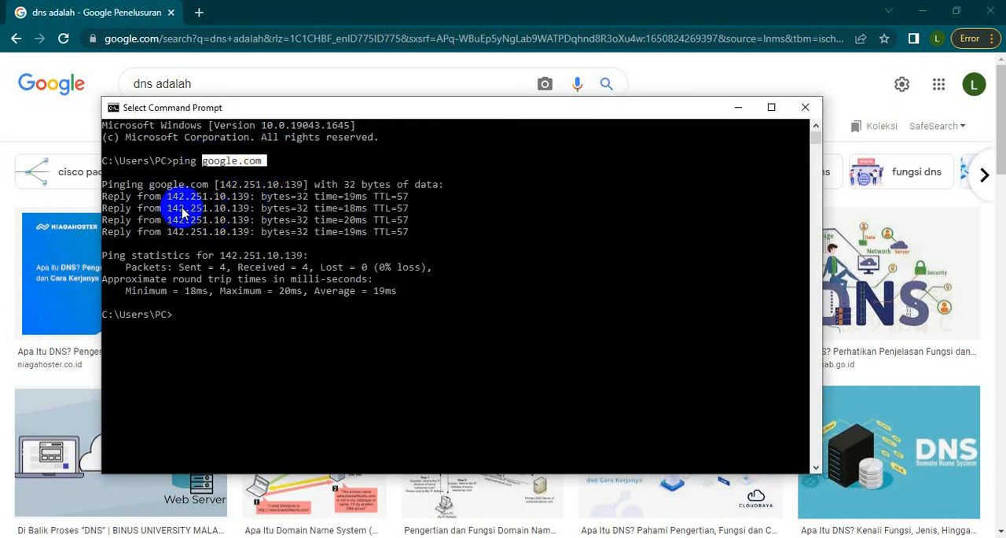
drag(167, 197, 248, 201)
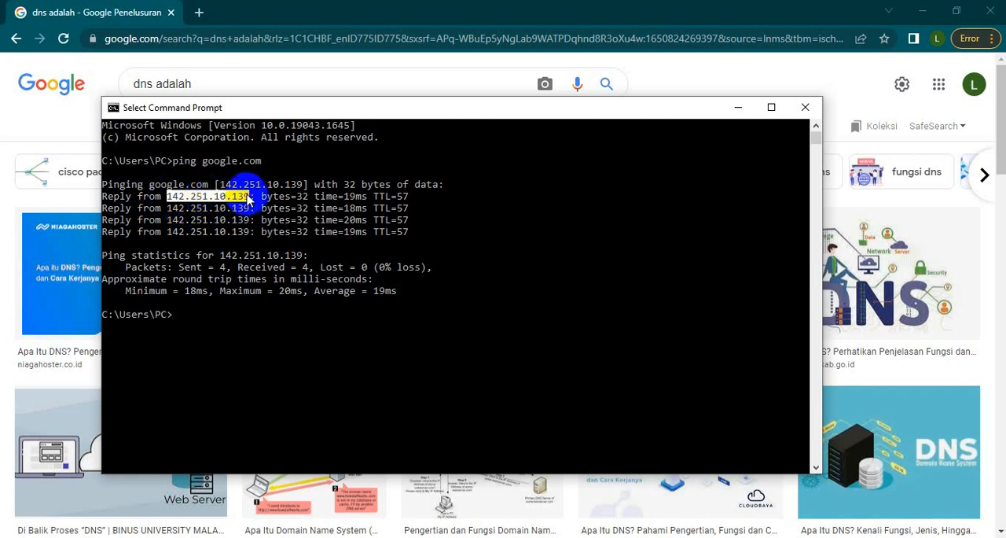
key(ctrl+c)
Ping facebook.com and highlight the host name in the command.
text(ping)
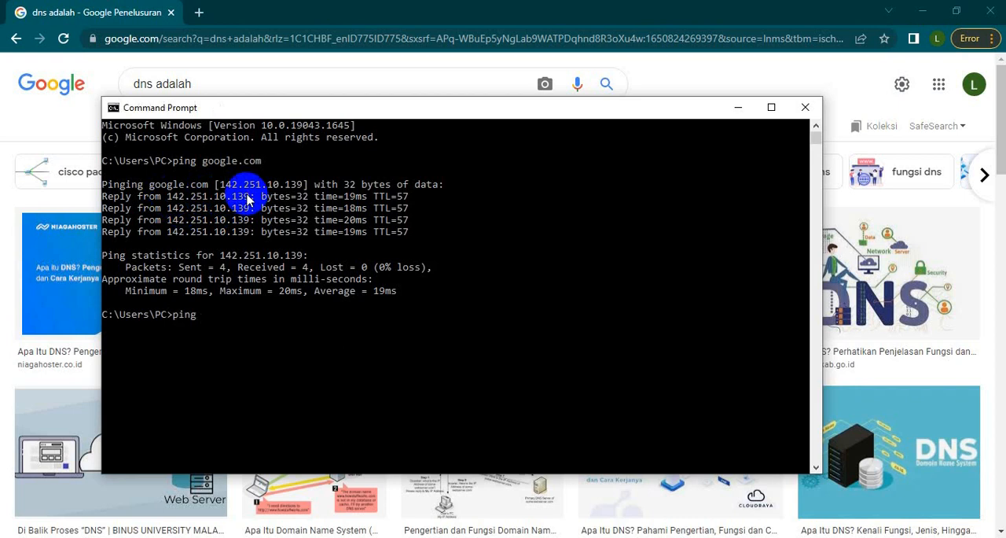
text( facebook.com)
key(Return)
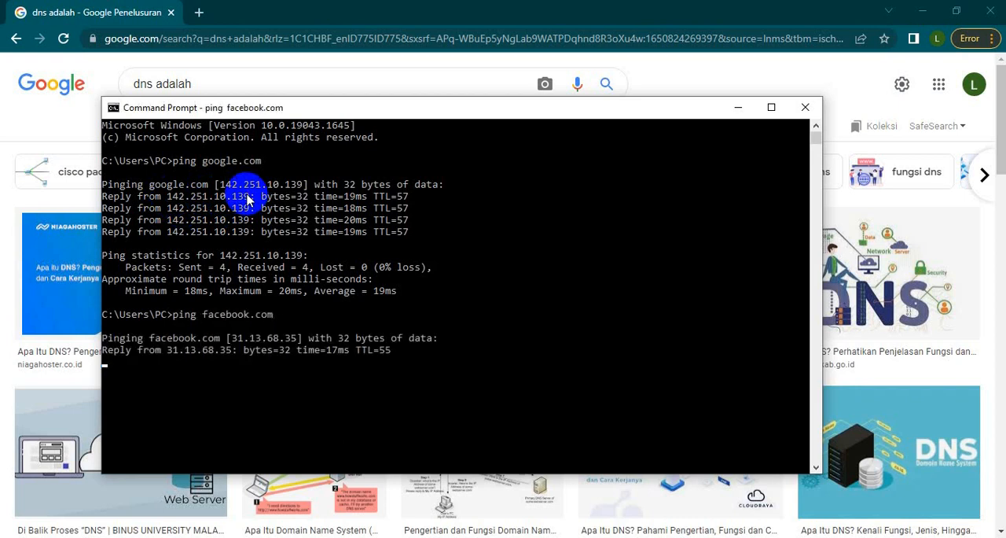
drag(203, 314, 269, 322)
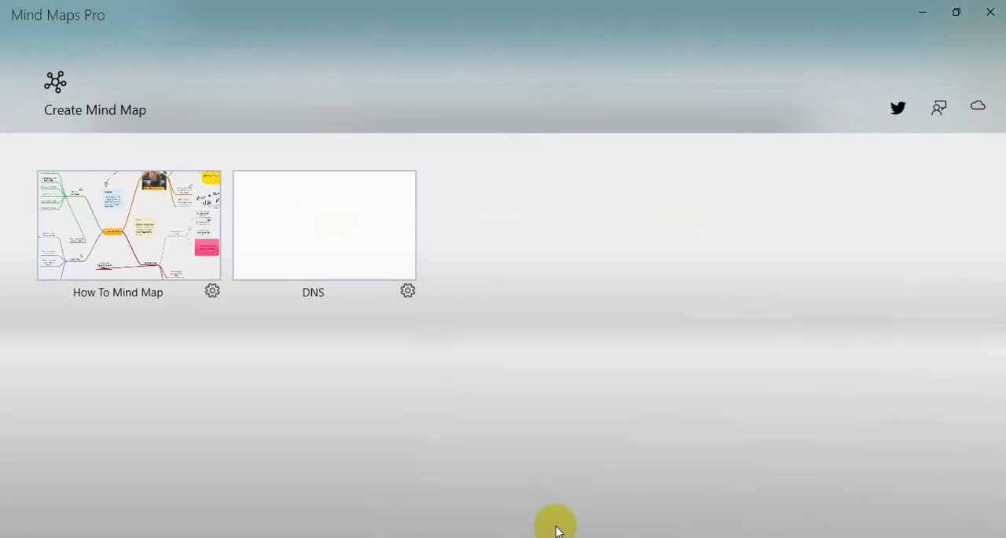
View the DNS mind map linking Domain, DNS and HOSTING in Mind Maps Pro, and minimize it.
click(305, 251)
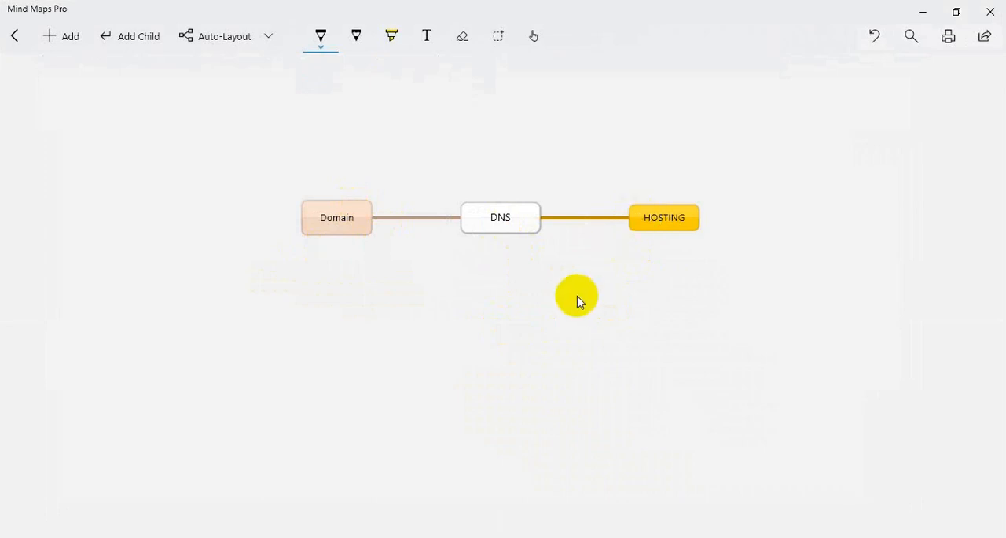
click(922, 10)
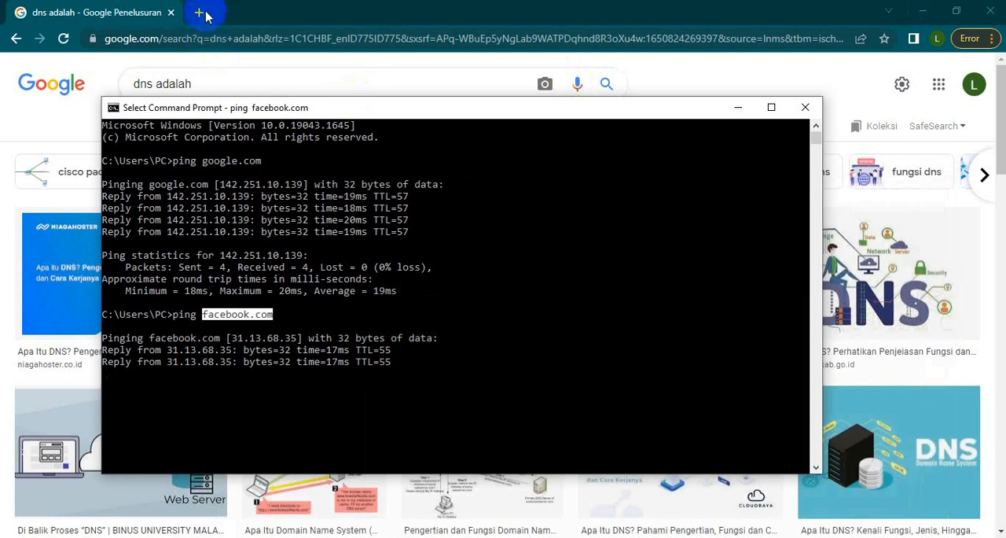
Search for Cloudflare in a new browser tab, open its official website and go to the account sign-up page.
click(202, 12)
click(202, 13)
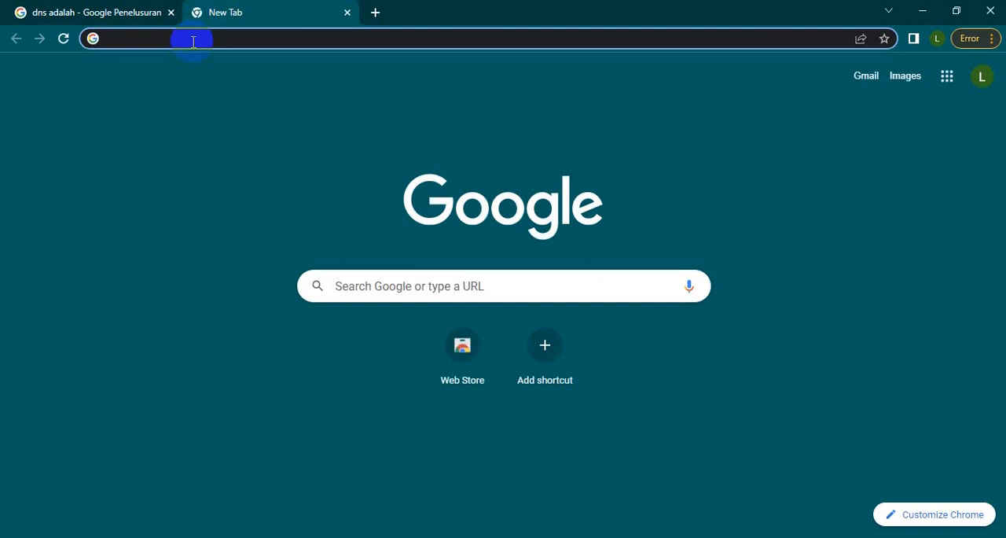
text(cloud)
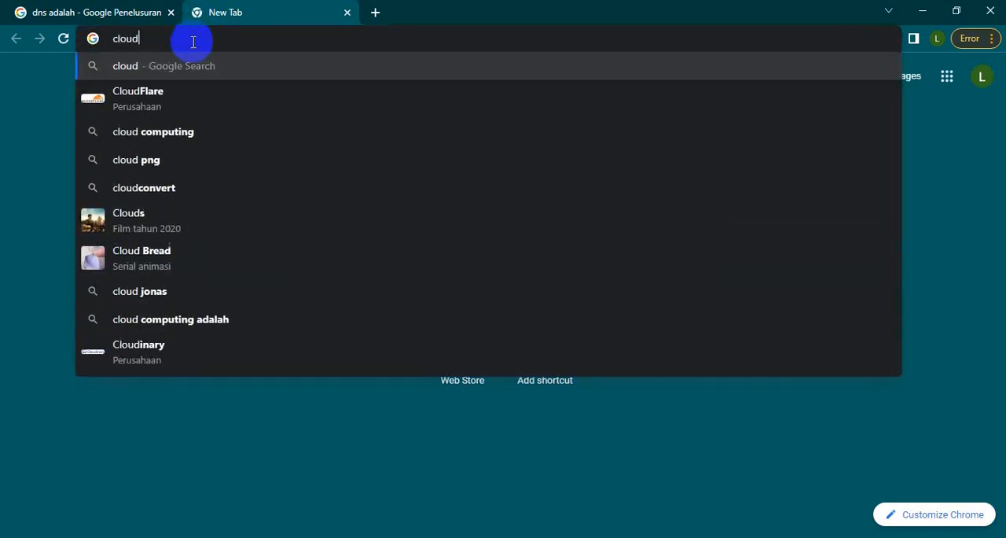
click(195, 93)
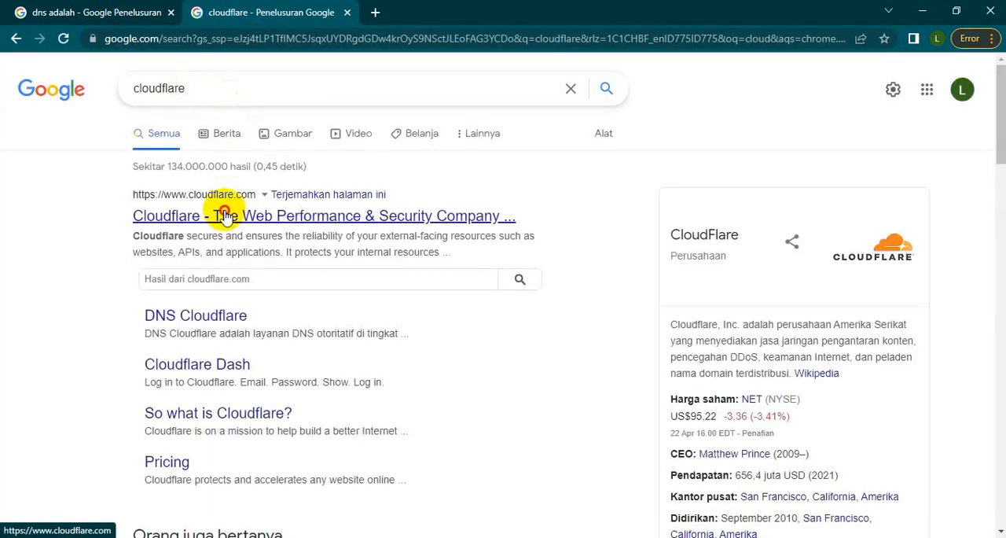
click(226, 212)
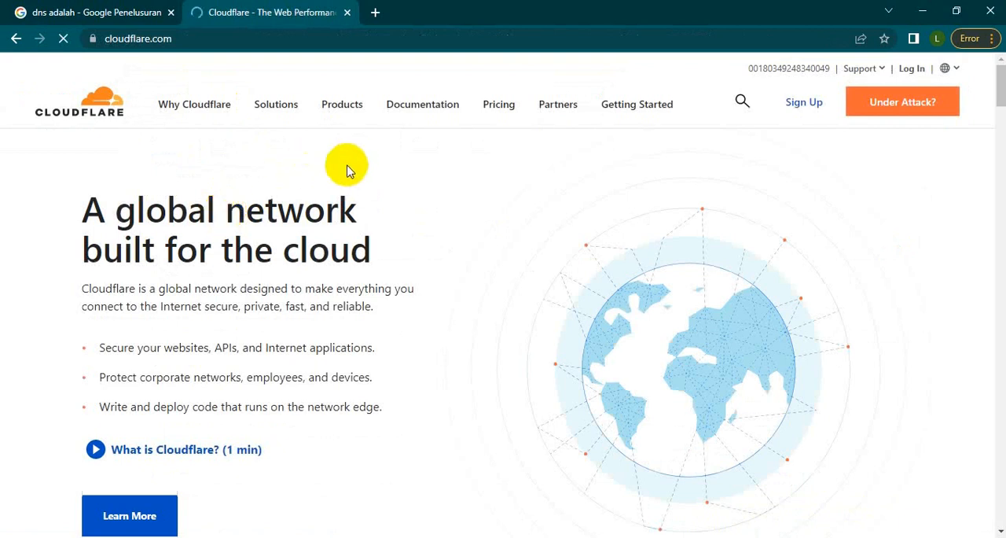
click(803, 112)
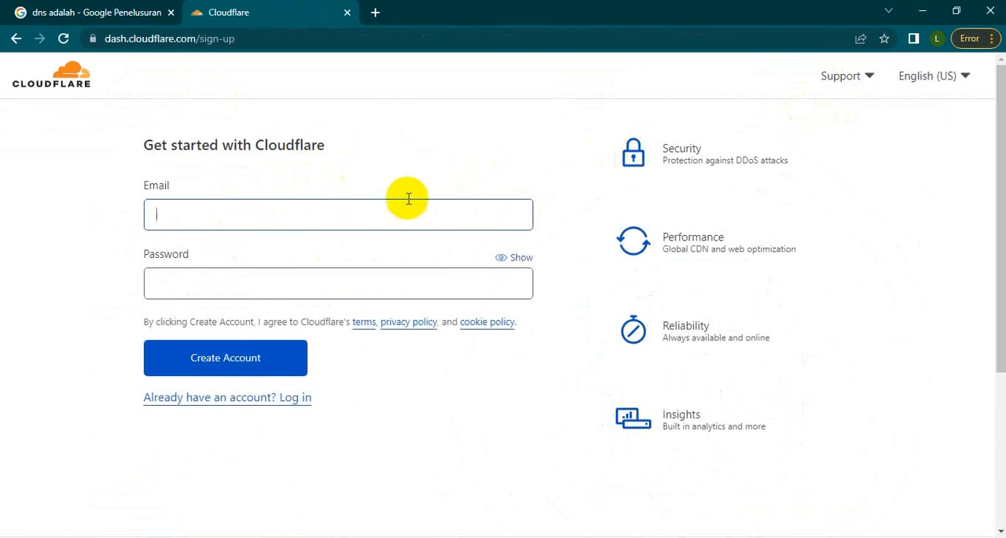
Open the Gmail inbox at gmail.com in a new browser tab.
click(376, 13)
text(g)
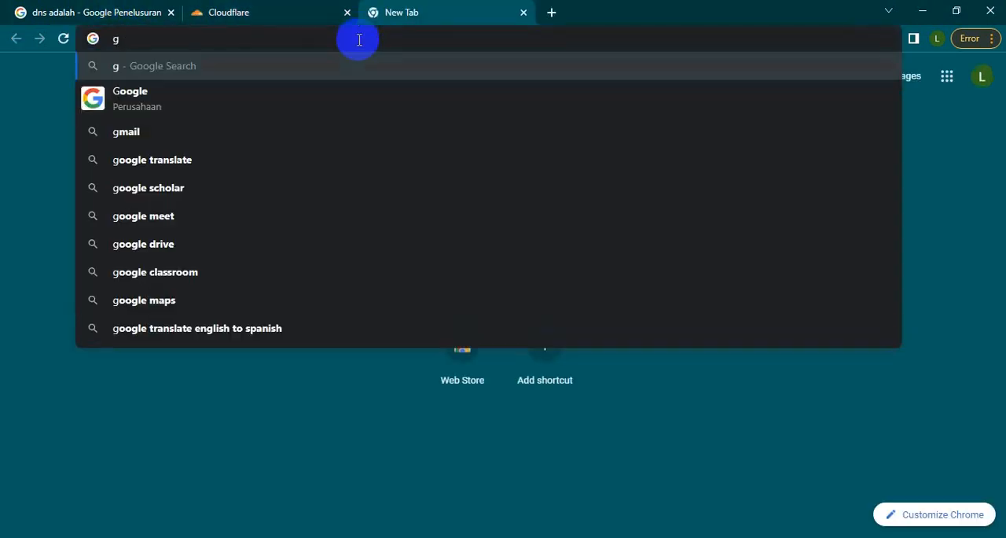
text(mail.com)
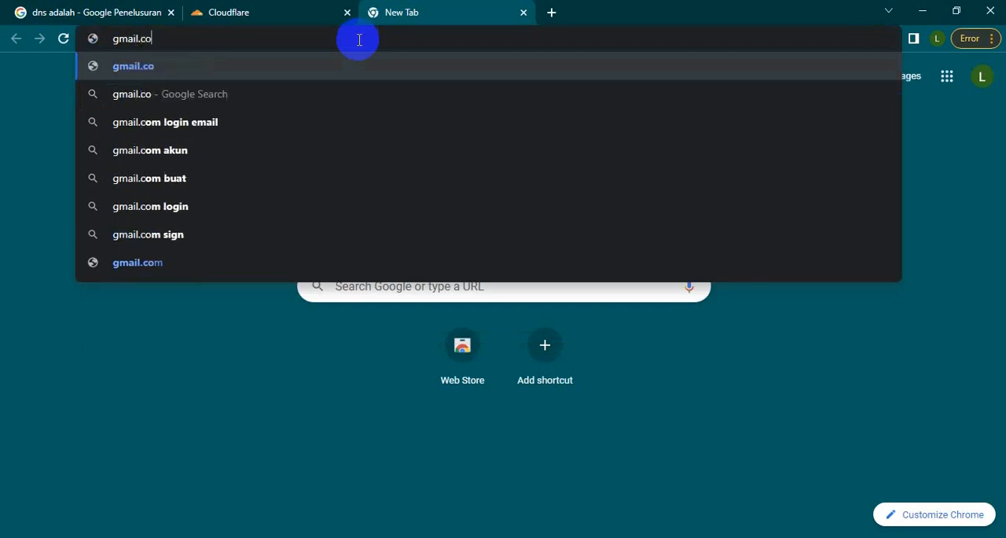
key(Return)
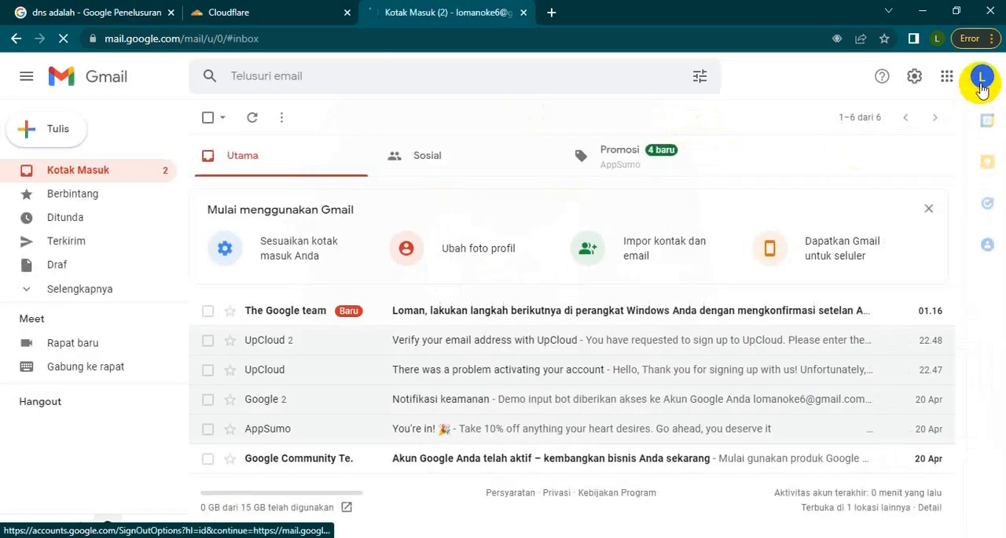
Copy the Google account's e-mail address from Gmail into the Email field of the Cloudflare sign-up form.
click(980, 79)
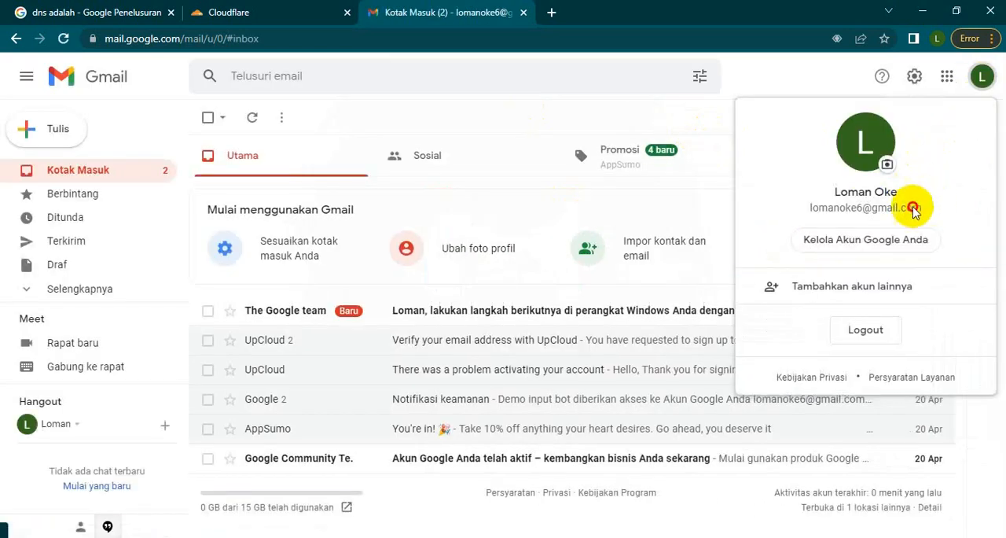
drag(914, 210, 804, 209)
key(ctrl+c)
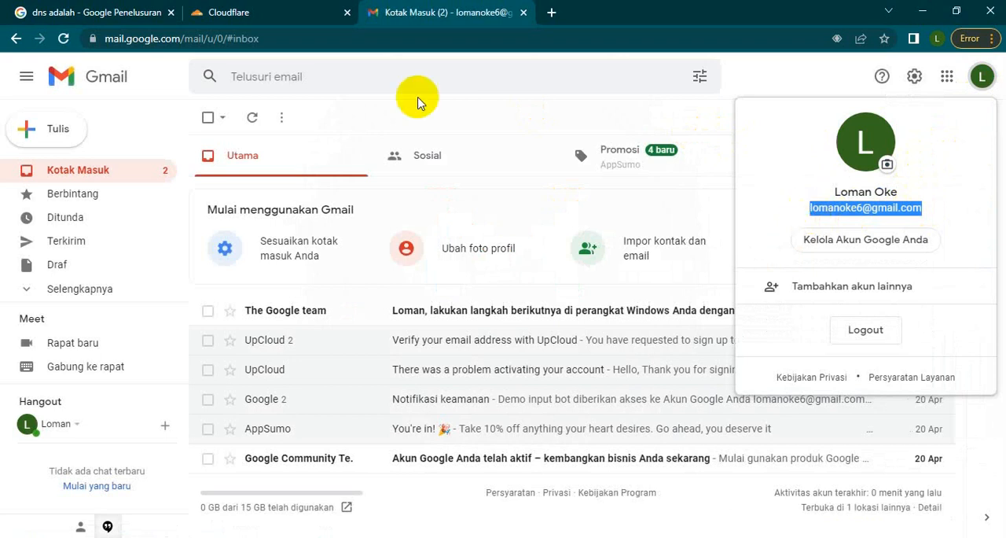
click(271, 16)
key(ctrl+v)
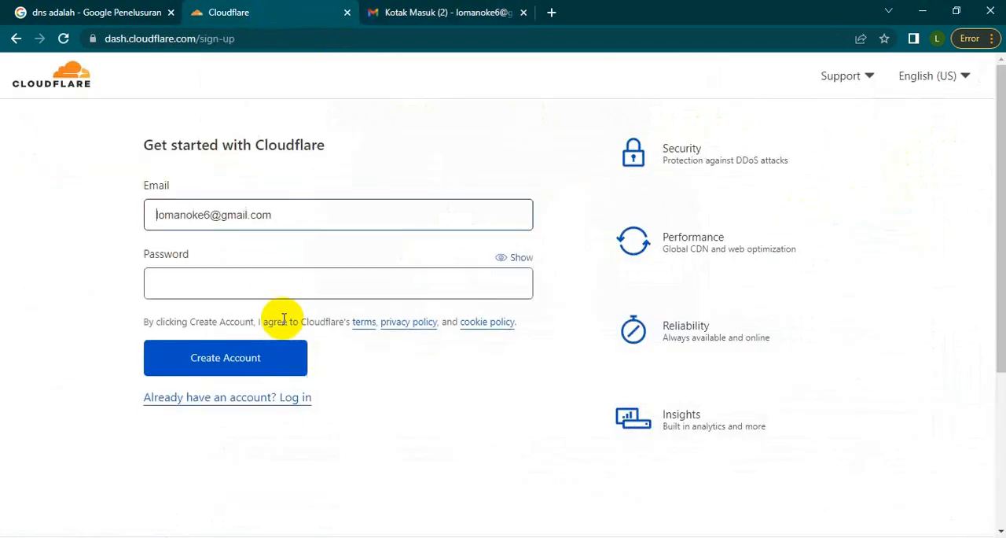
Enter the account password in the sign-up form and create the Cloudflare account.
click(225, 288)
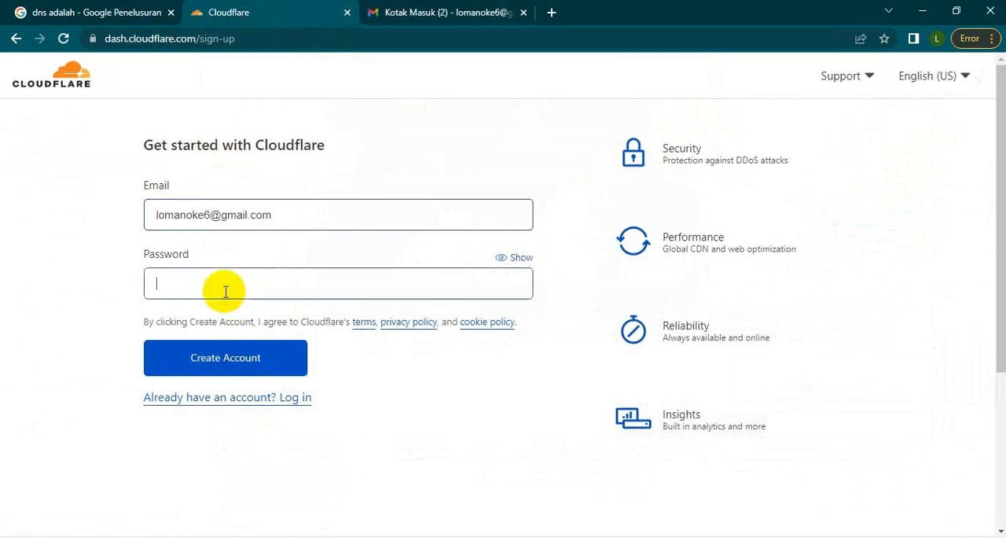
text(*********)
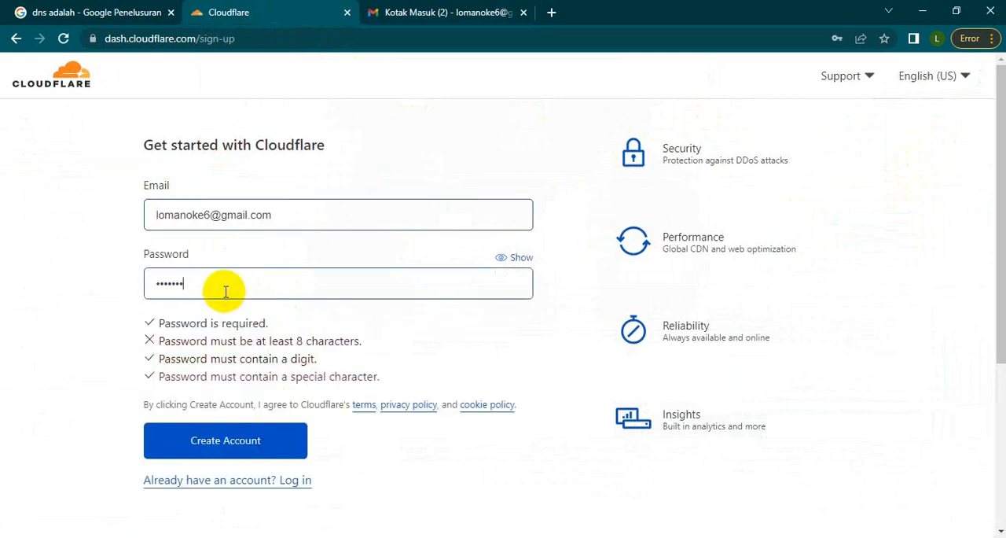
click(238, 440)
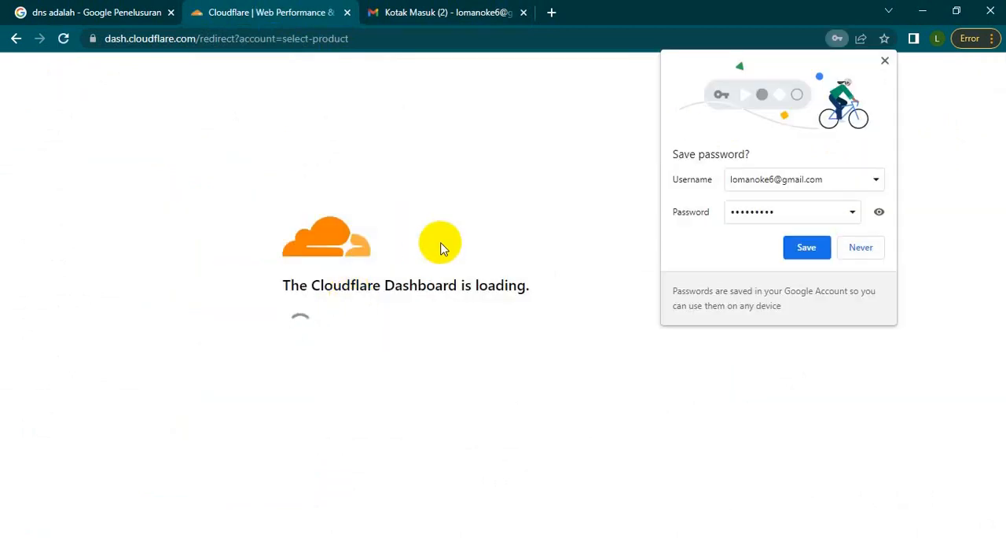
Verify the account through the link in Cloudflare's verification e-mail in Gmail and continue to the Cloudflare dashboard.
click(431, 13)
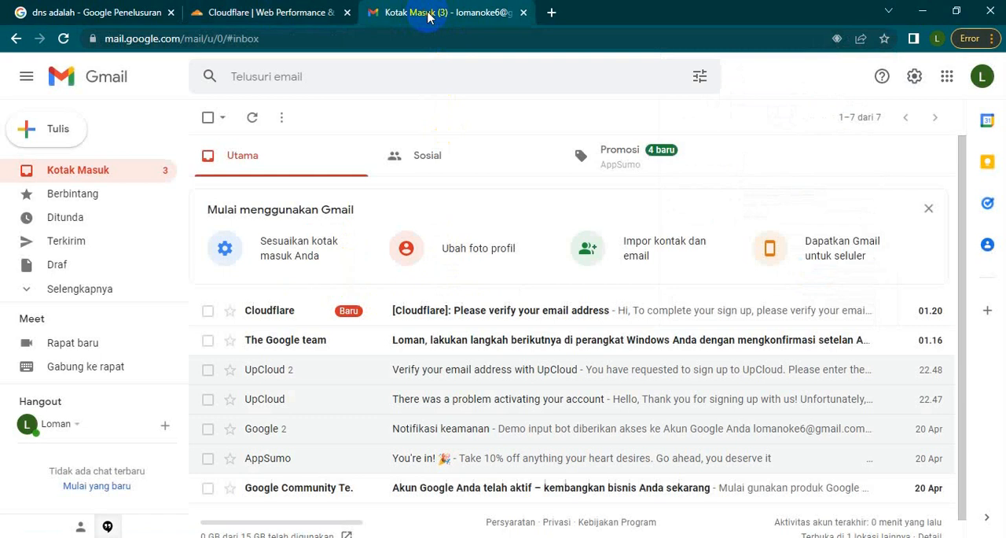
click(481, 311)
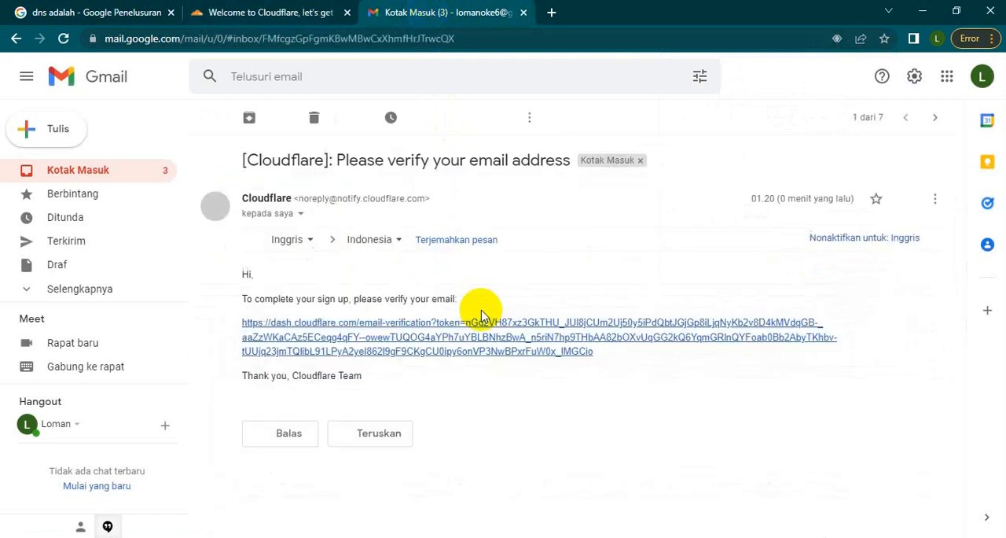
click(439, 343)
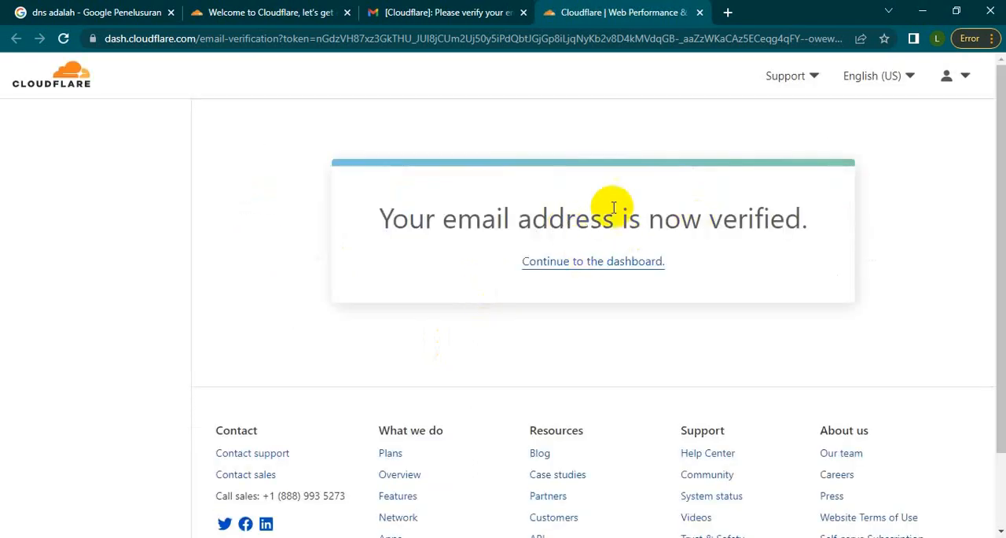
click(590, 267)
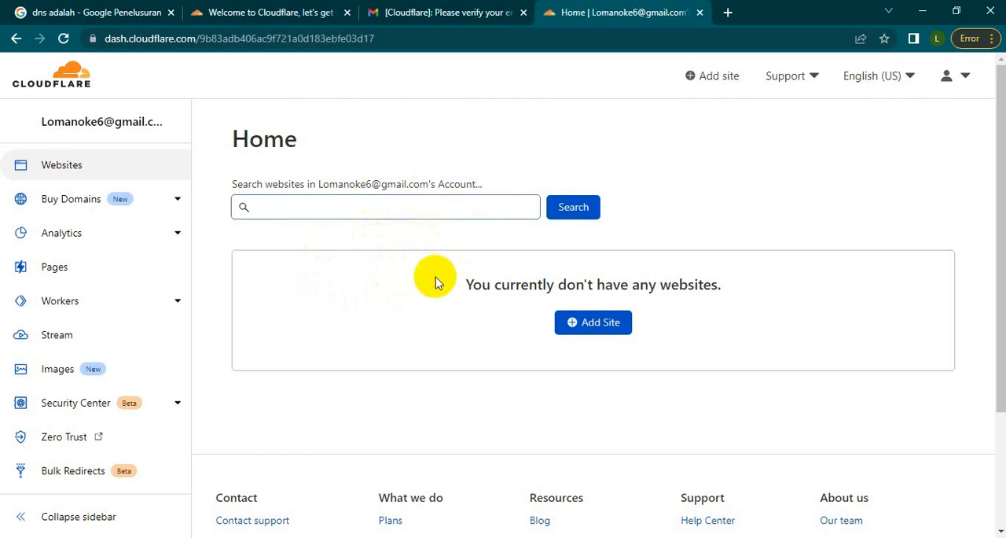
scroll(436, 281, down, 2)
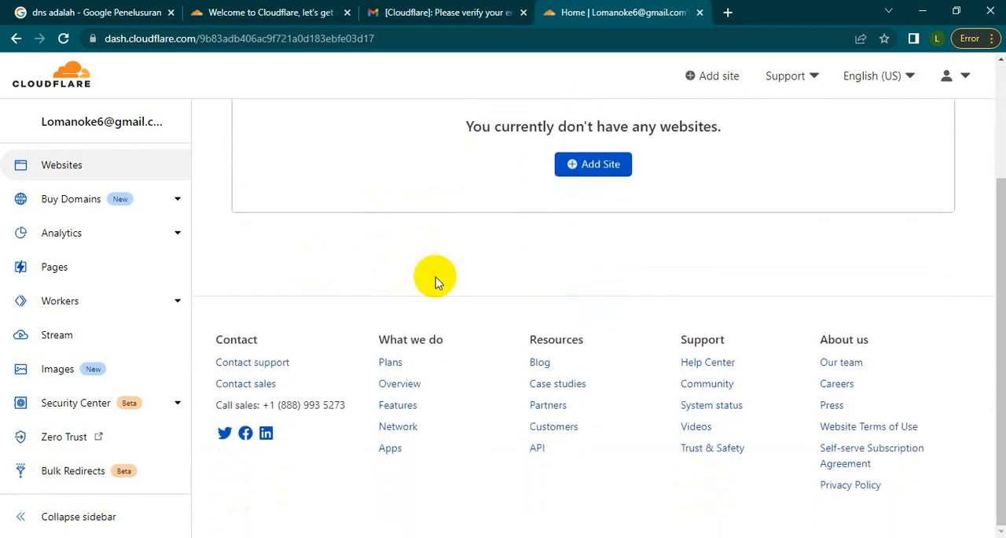
scroll(435, 281, up, 2)
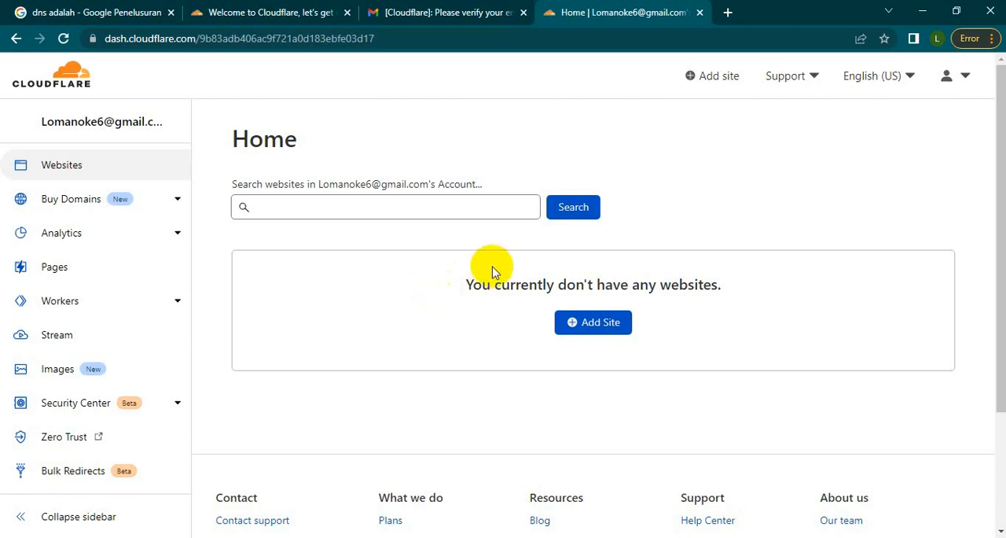
scroll(456, 283, down, 1)
scroll(436, 292, up, 1)
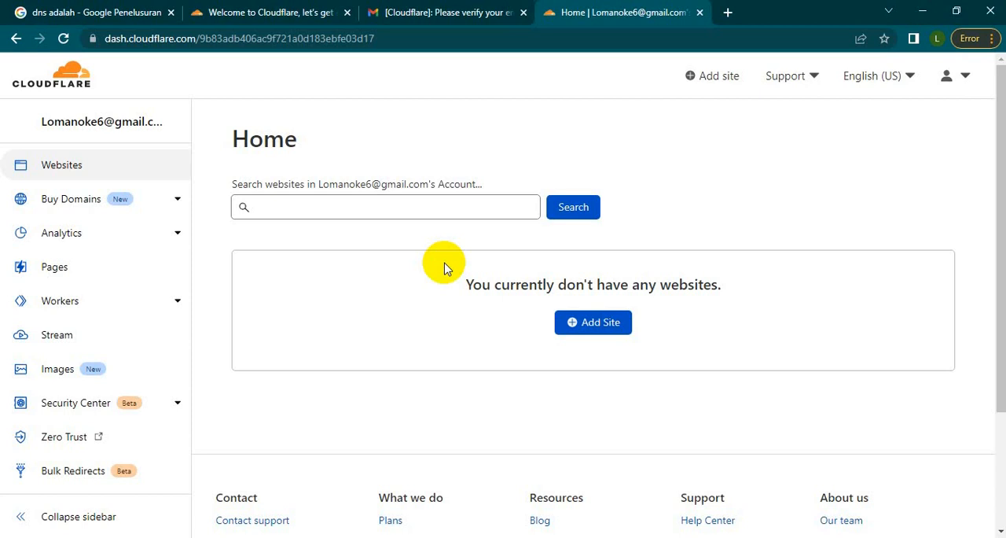
scroll(444, 268, down, 1)
scroll(444, 268, up, 1)
scroll(444, 268, down, 1)
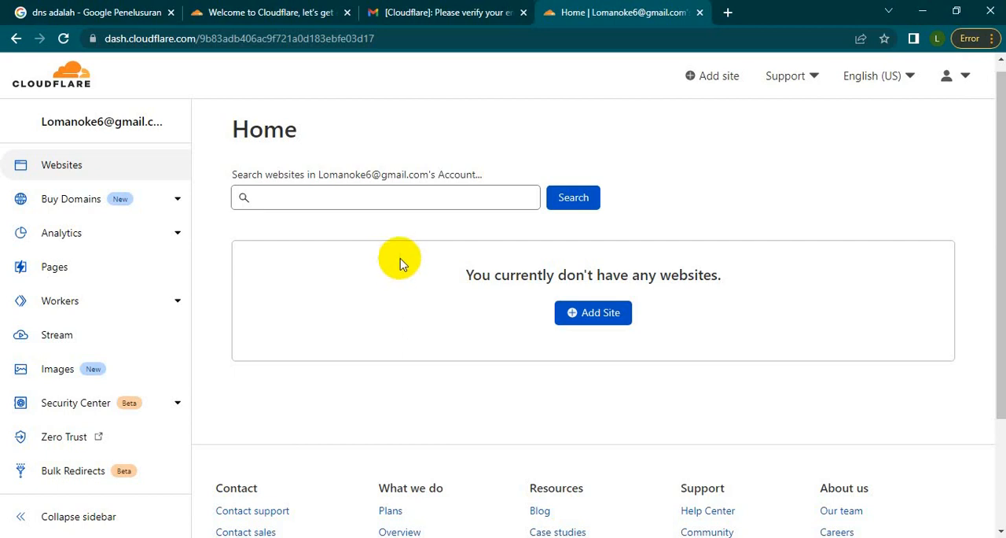
click(374, 197)
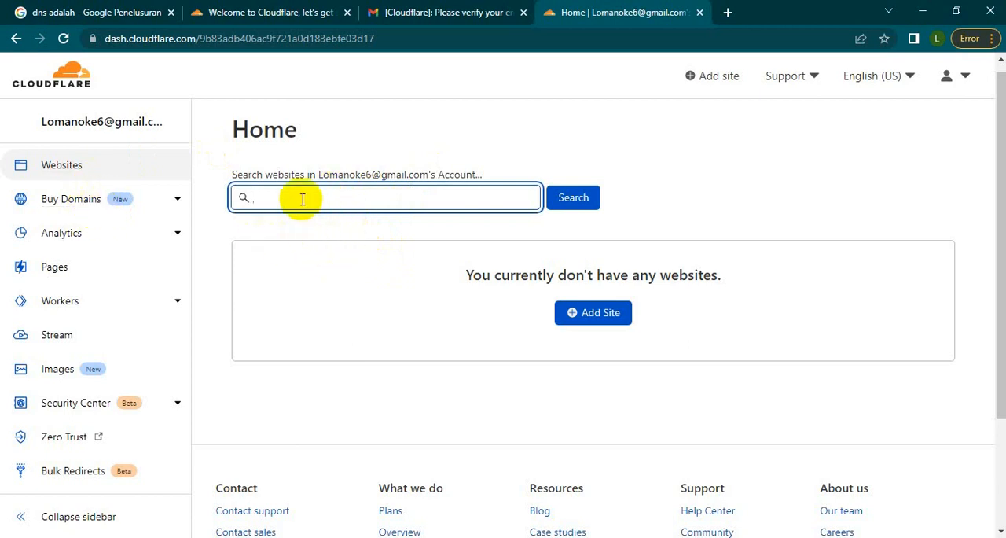
Add a site to Cloudflare using the domain sateayam.ga copied from the My Domains list in Freenom.
click(601, 318)
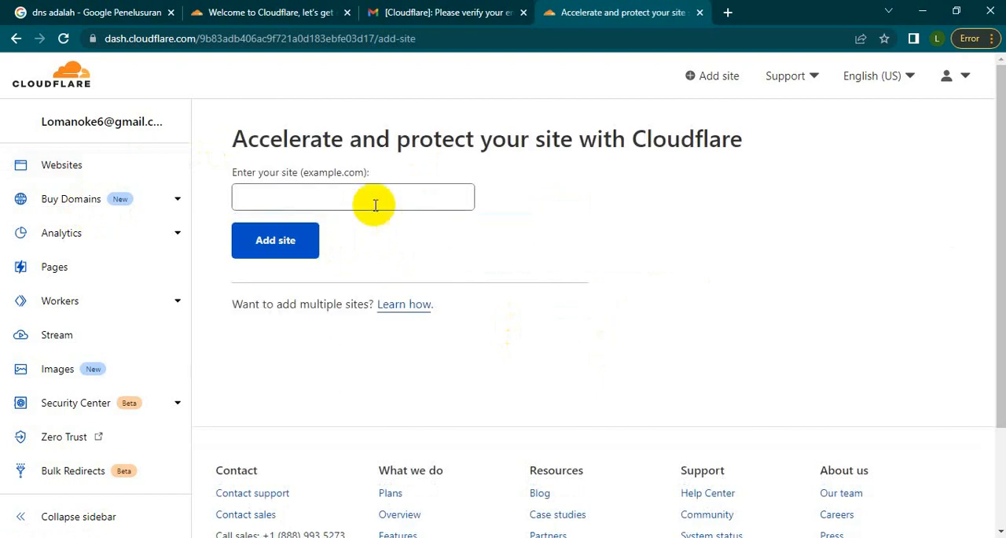
click(370, 200)
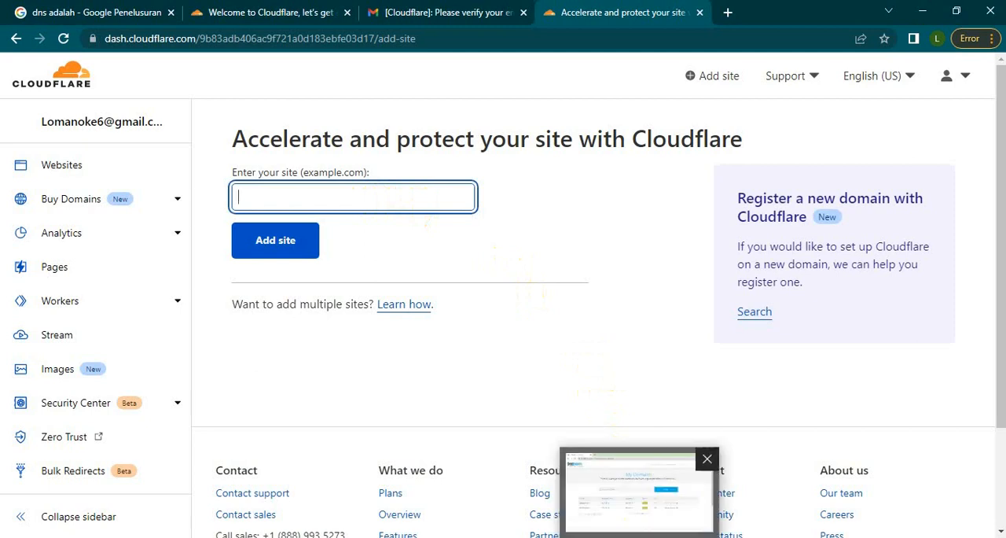
click(641, 537)
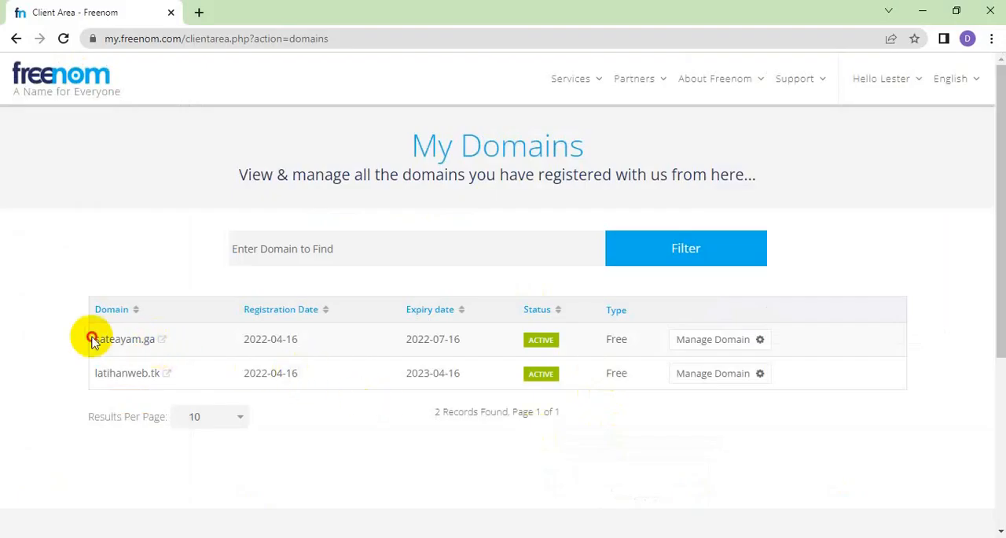
drag(92, 338, 157, 348)
key(ctrl+c)
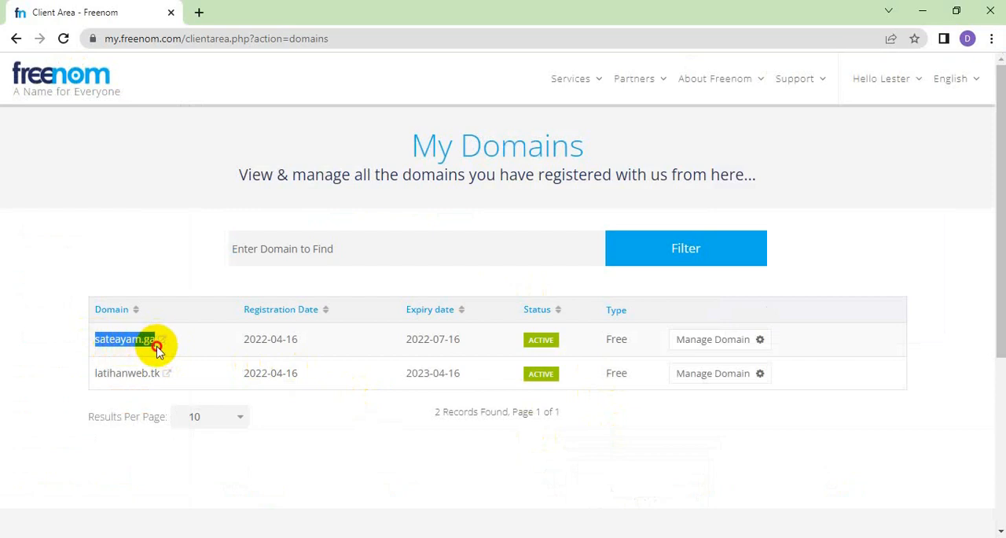
click(714, 537)
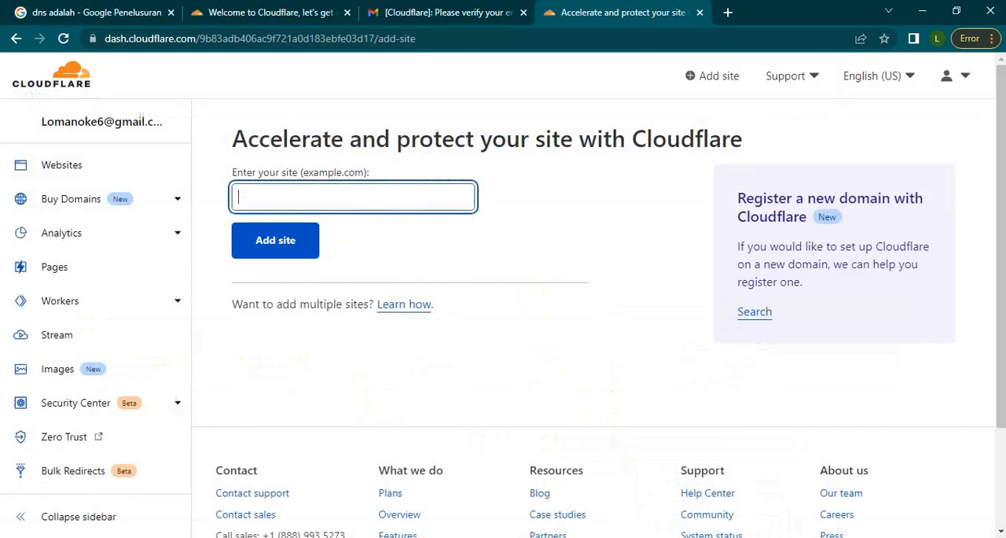
key(ctrl+v)
click(297, 243)
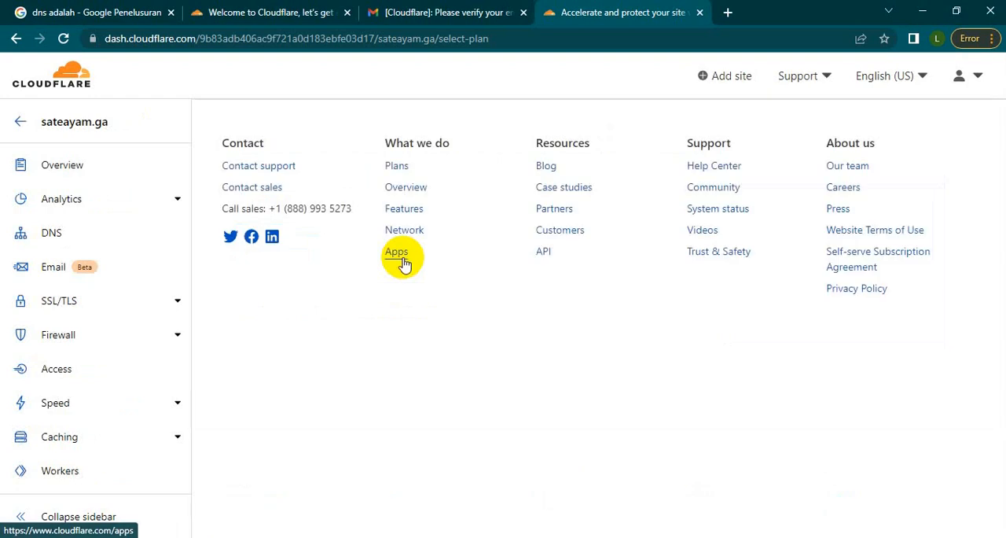
Choose the Free $0 plan for sateayam.ga and continue to the DNS quick scan.
scroll(448, 317, down, 2)
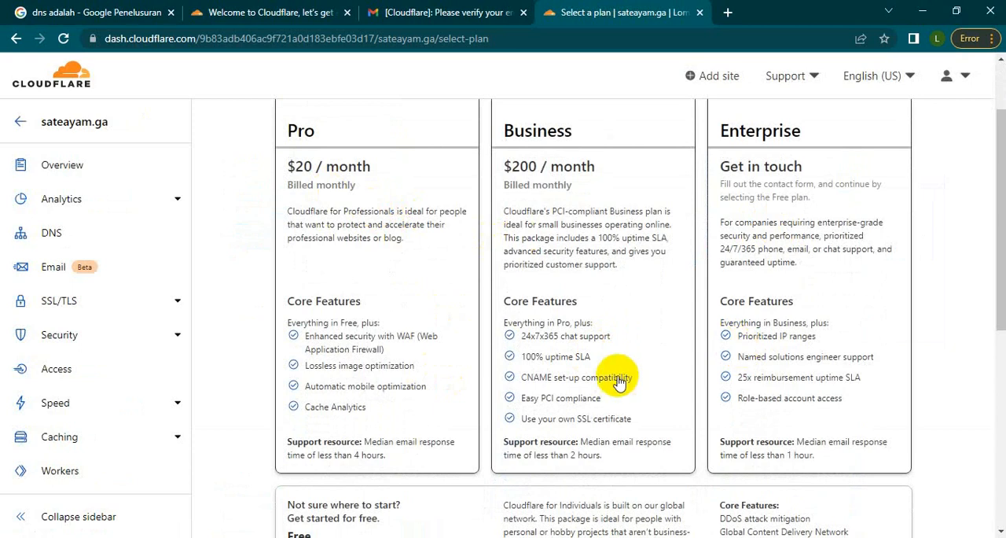
scroll(619, 379, down, 3)
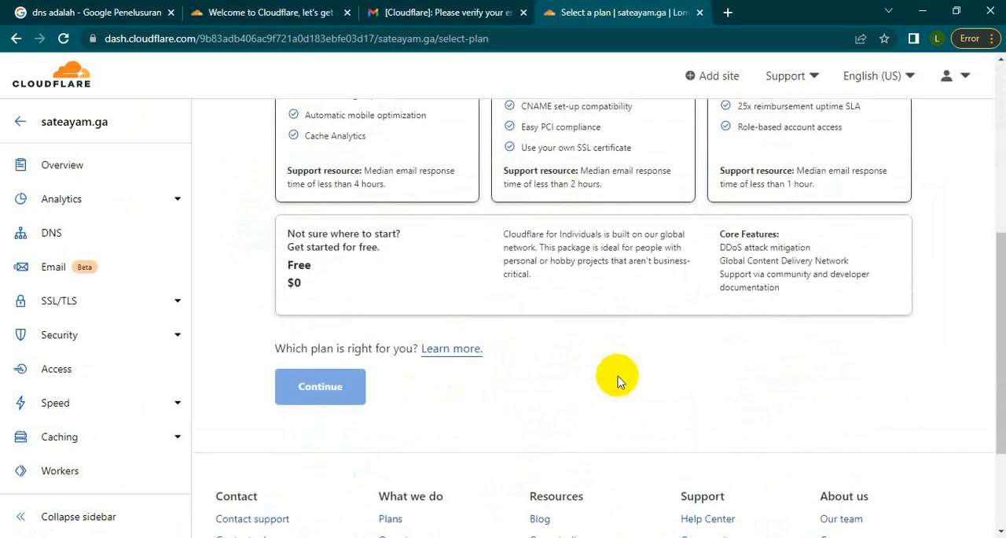
click(374, 269)
click(341, 388)
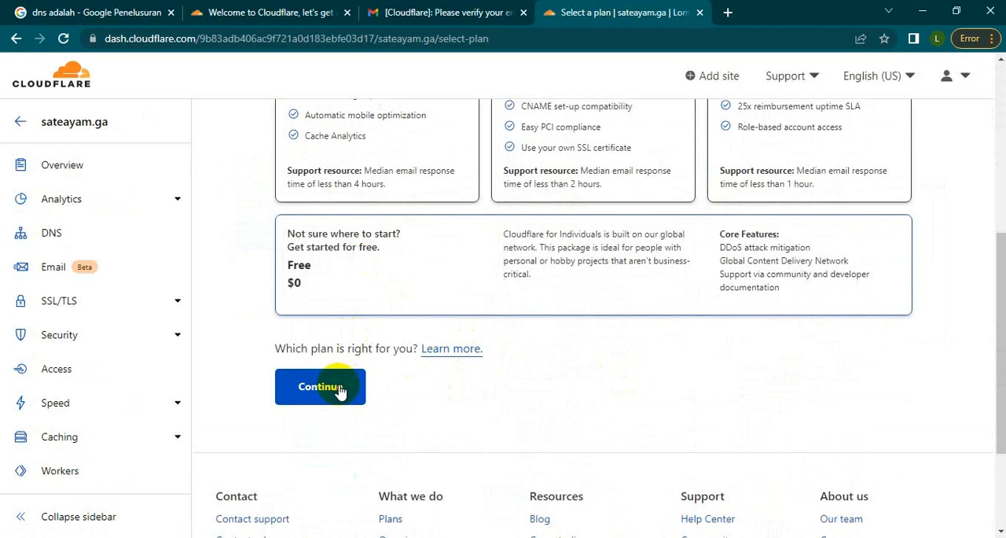
click(340, 391)
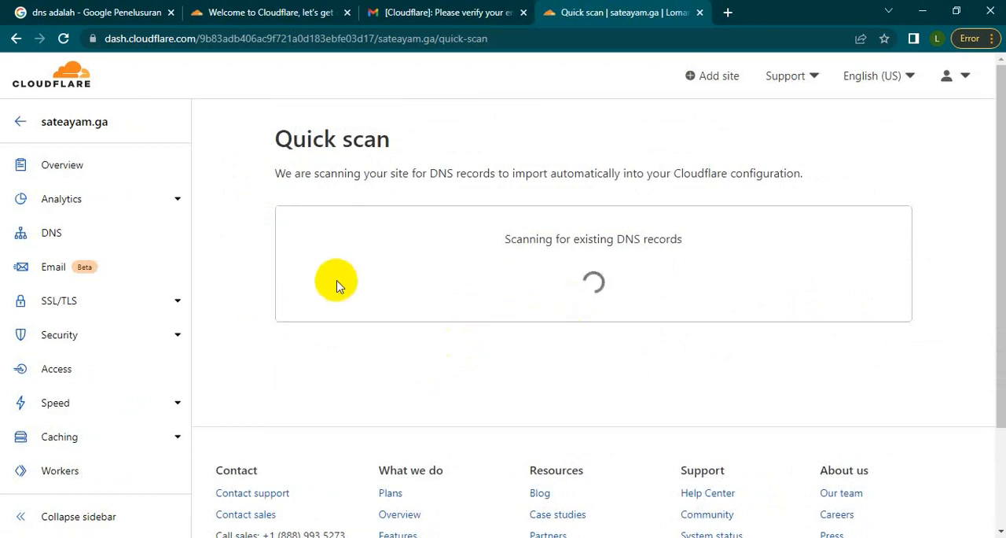
Examine the scanned DNS records page for sateayam.ga, including the proxy status notes and the DNS management table.
scroll(356, 286, down, 2)
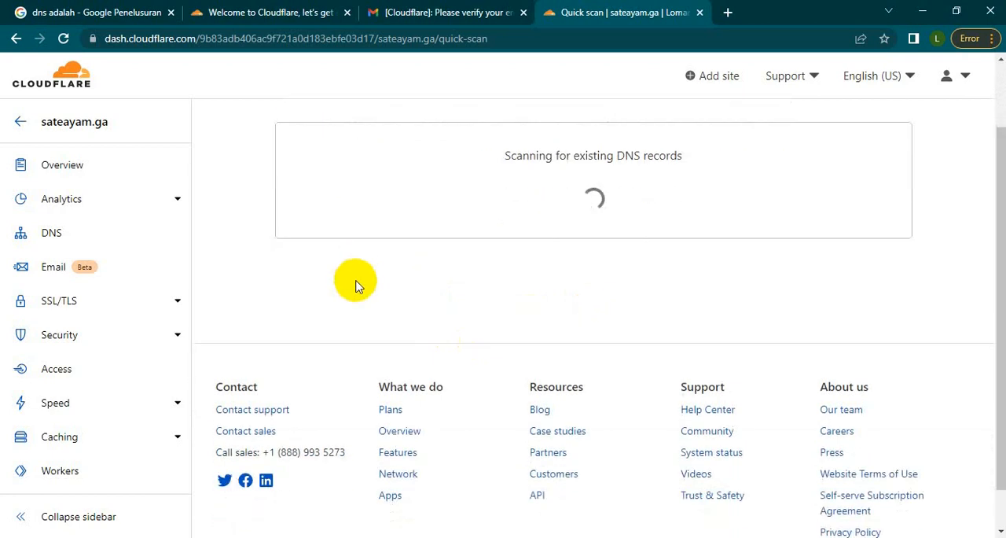
scroll(355, 286, up, 1)
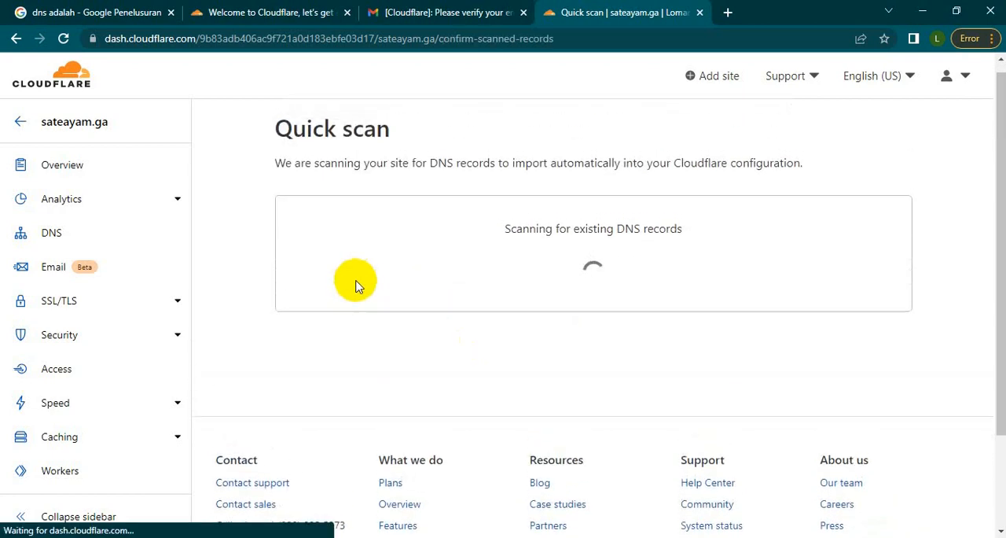
scroll(355, 285, down, 2)
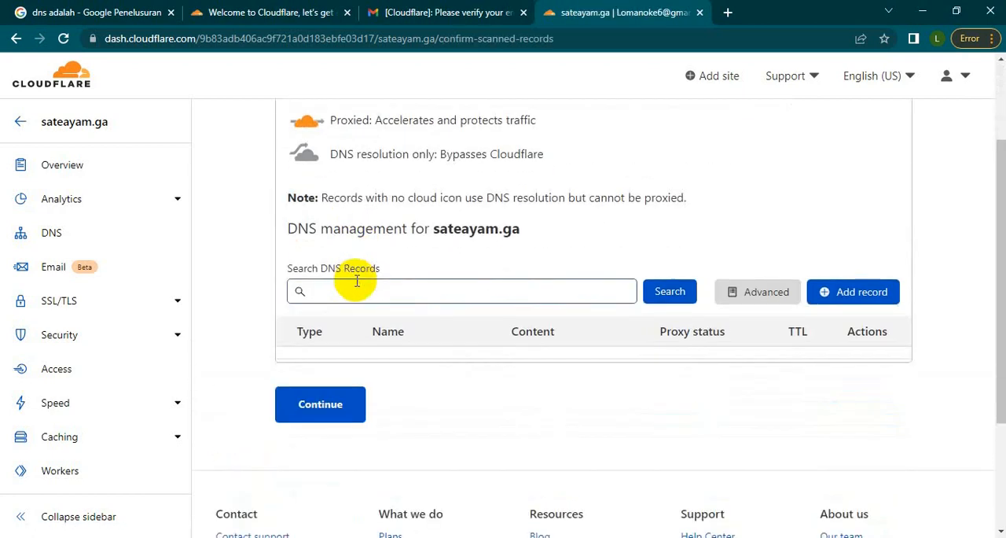
scroll(395, 256, up, 2)
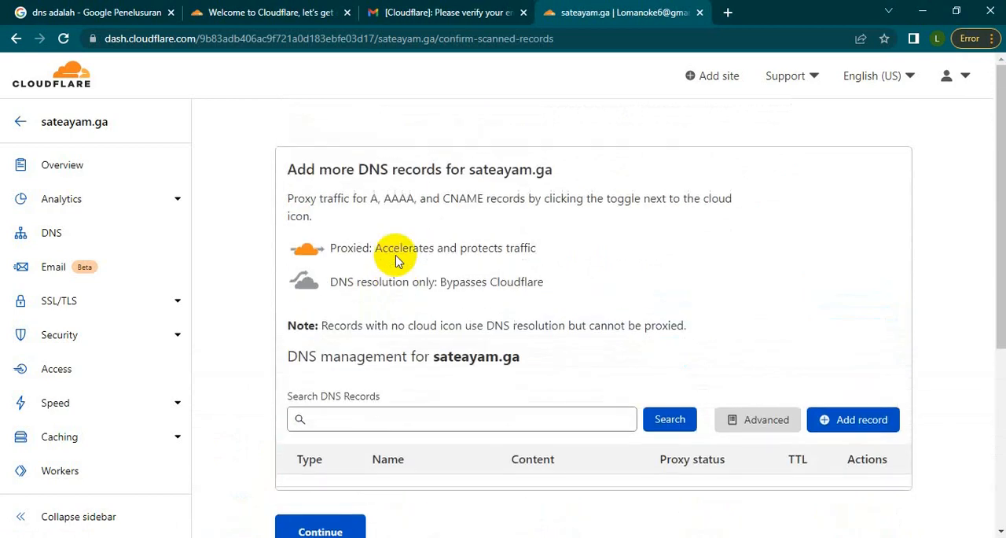
scroll(395, 259, down, 4)
scroll(396, 260, up, 3)
scroll(395, 259, down, 1)
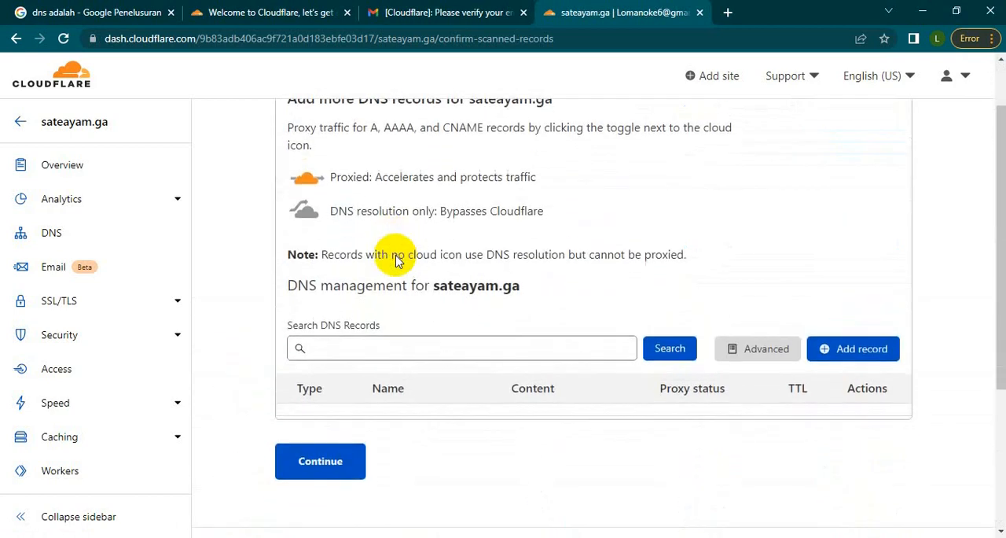
scroll(396, 260, up, 1)
scroll(395, 258, down, 2)
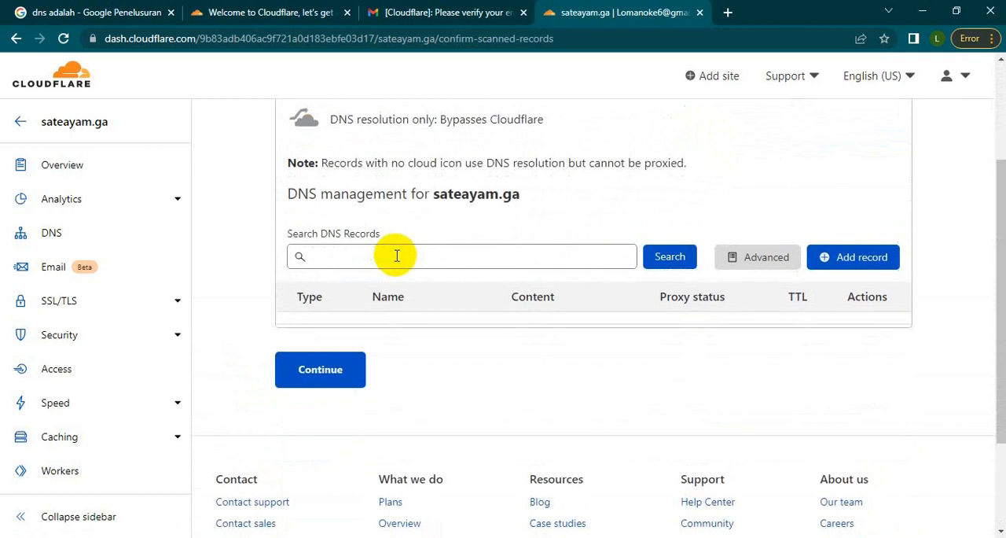
scroll(397, 255, up, 2)
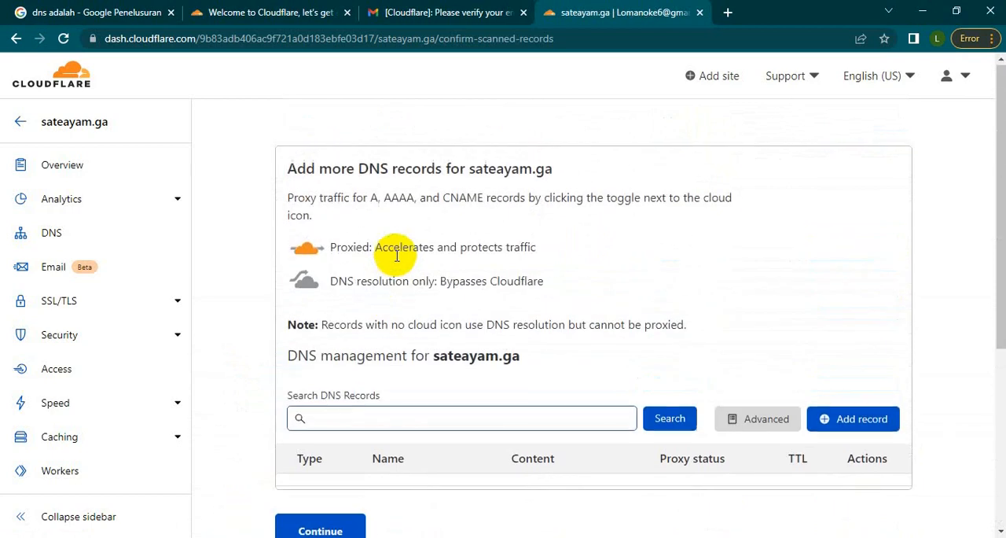
Open the overview of sateayam.ga and read the nameserver setup instructions, including the nameservers to remove and their Cloudflare replacements.
click(85, 168)
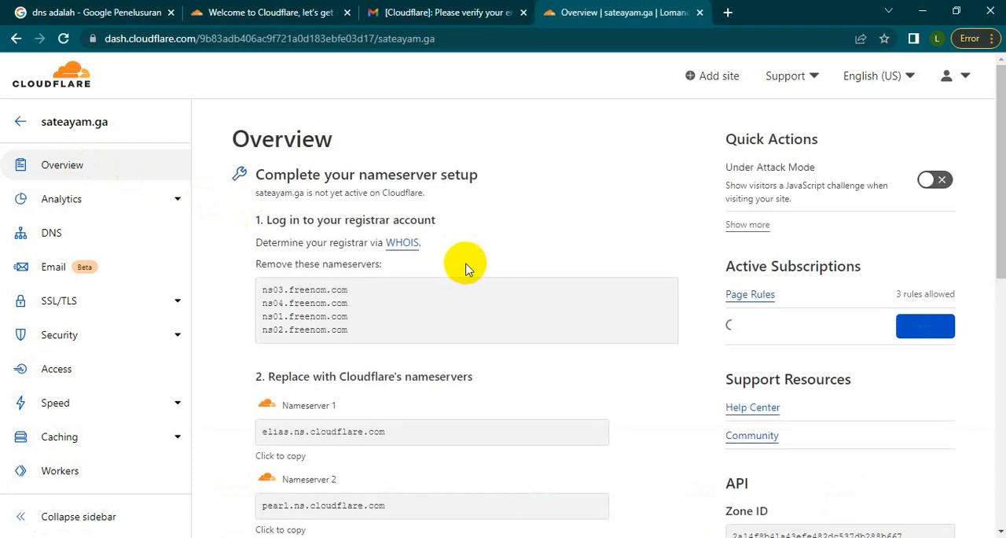
scroll(465, 291, down, 1)
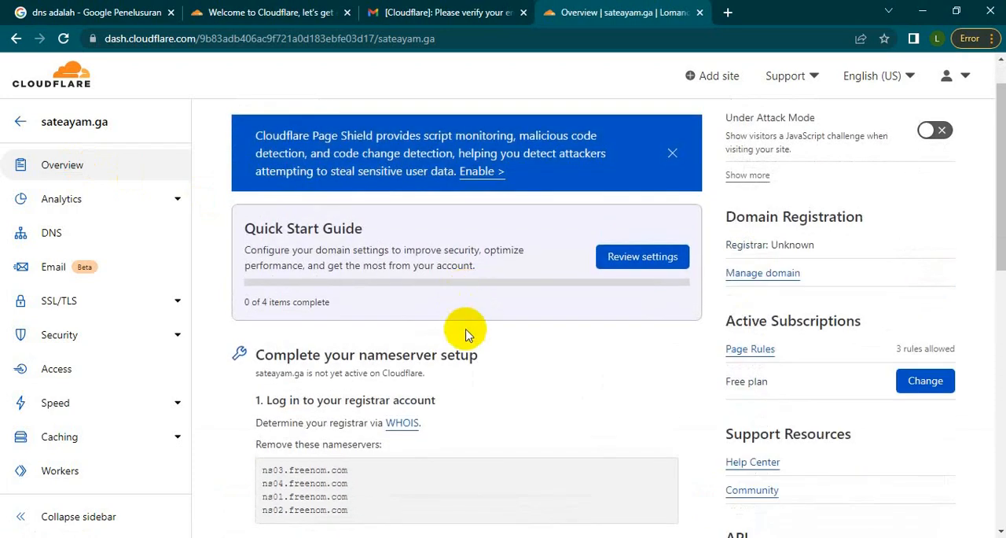
scroll(464, 333, down, 3)
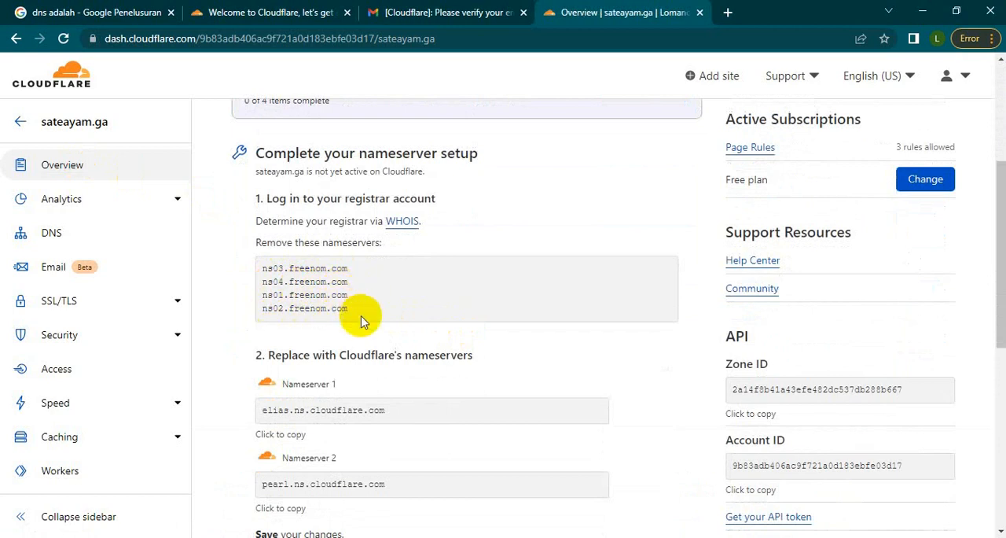
scroll(358, 314, down, 1)
scroll(285, 294, down, 3)
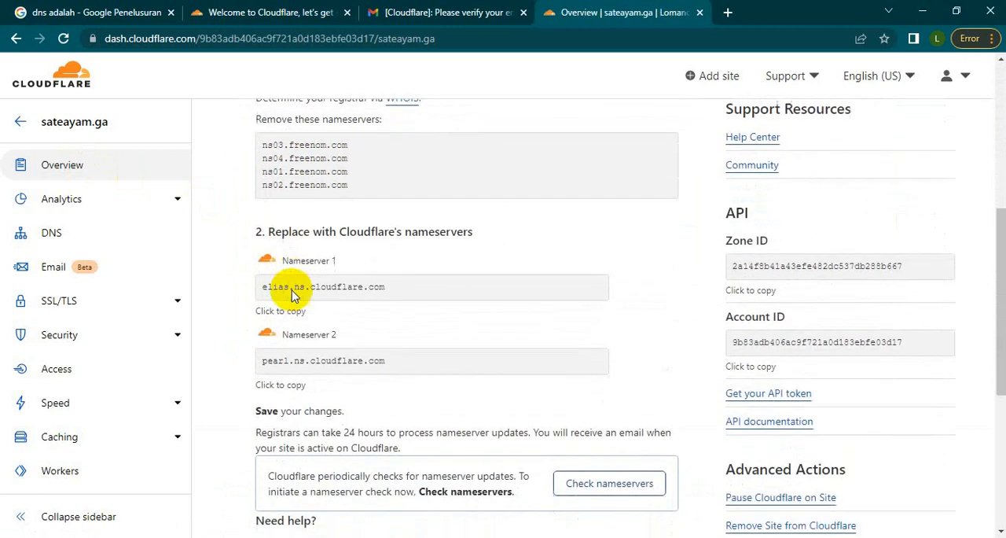
scroll(385, 275, down, 1)
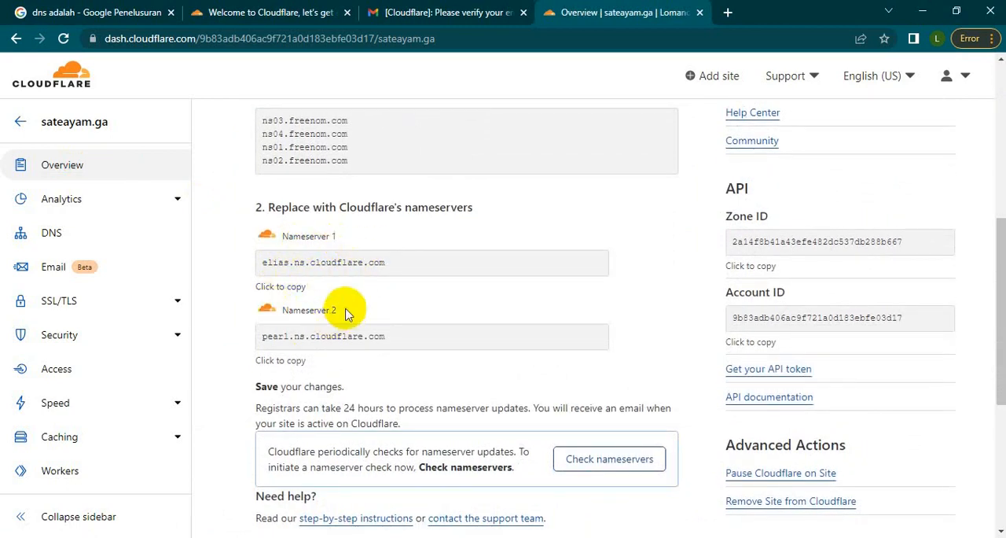
Switch sateayam.ga to custom nameservers in Freenom and enter elias.ns.cloudflare.com, copied from Cloudflare, as Nameserver 1.
drag(391, 263, 260, 267)
key(ctrl+c)
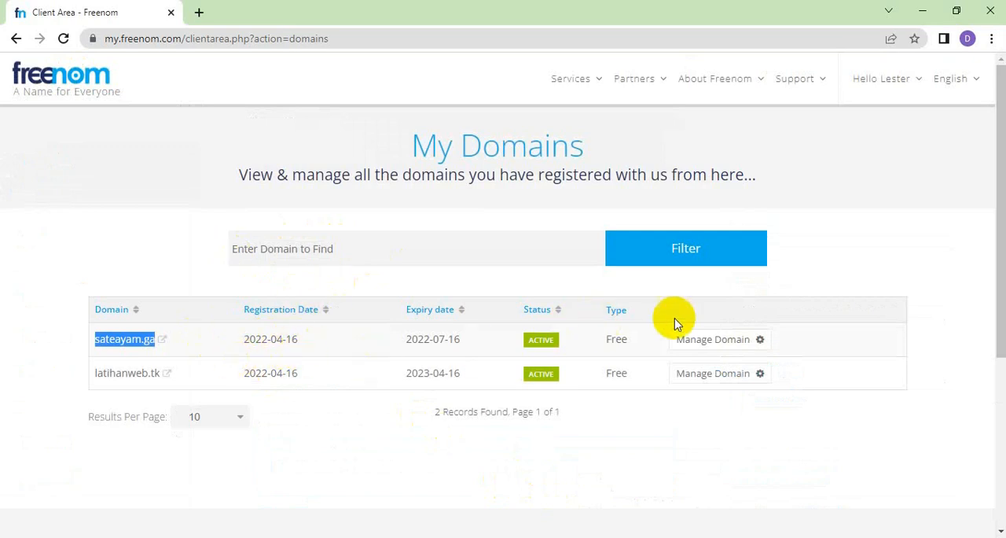
click(760, 341)
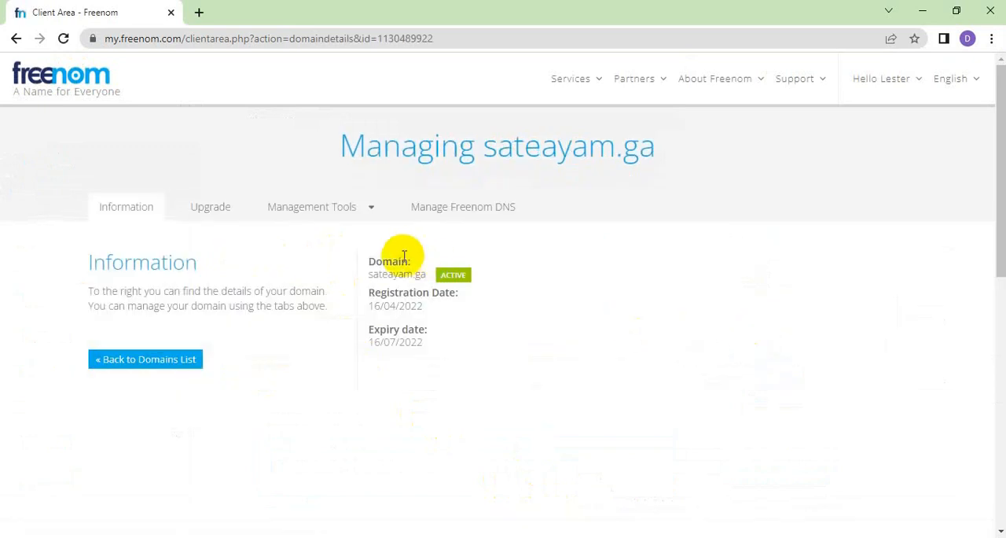
click(368, 208)
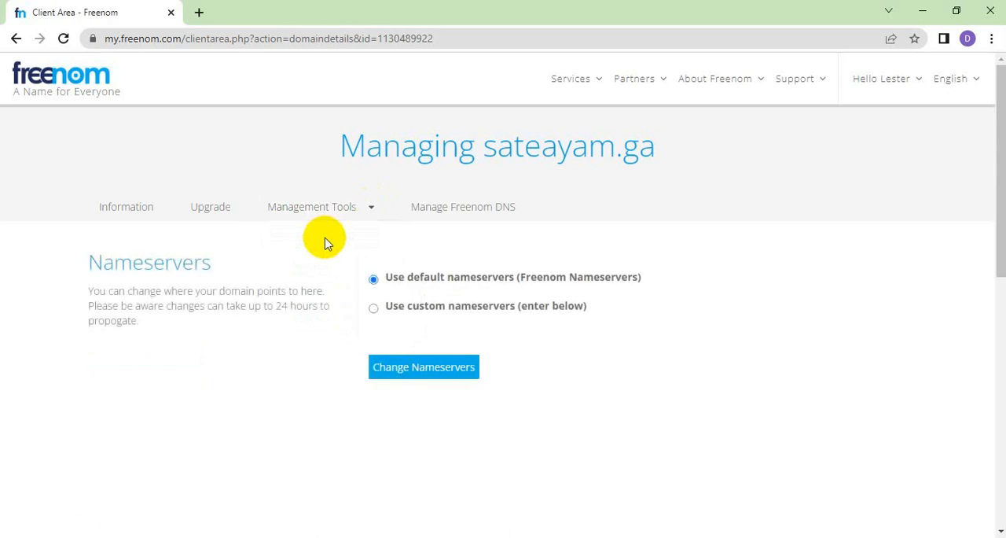
click(373, 308)
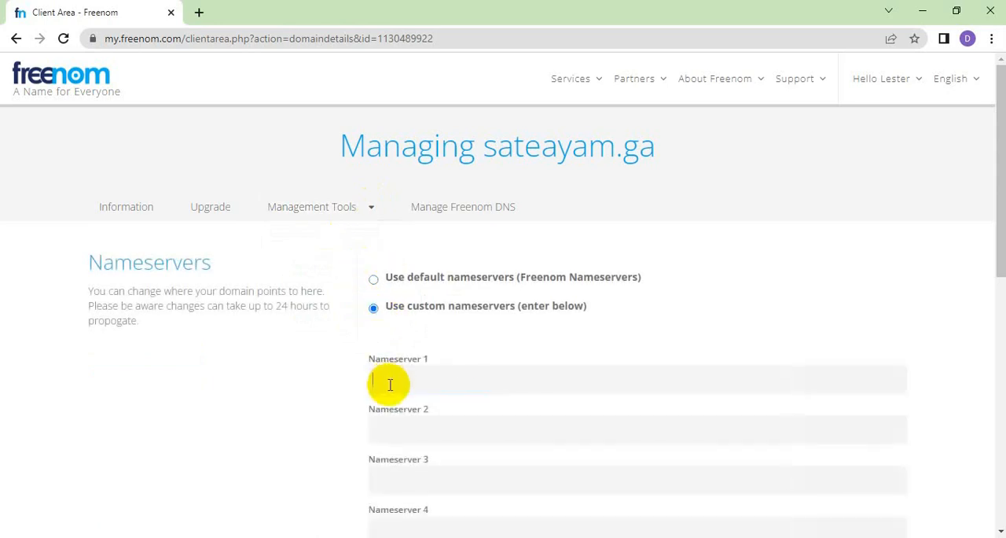
key(ctrl+v)
scroll(390, 382, down, 2)
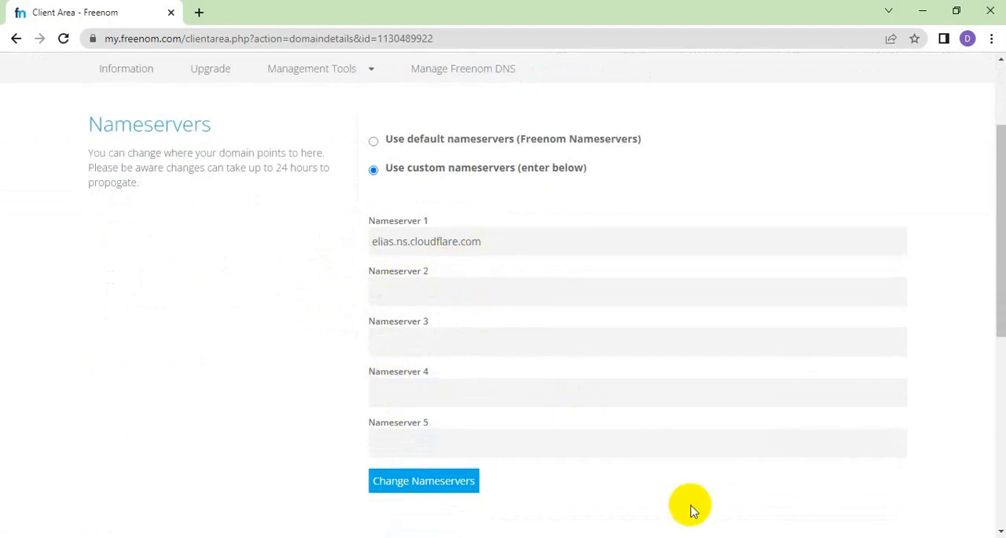
Copy pearl.ns.cloudflare.com from Cloudflare into Nameserver 2 of sateayam.ga in Freenom and save the nameserver change.
key(alt+Tab)
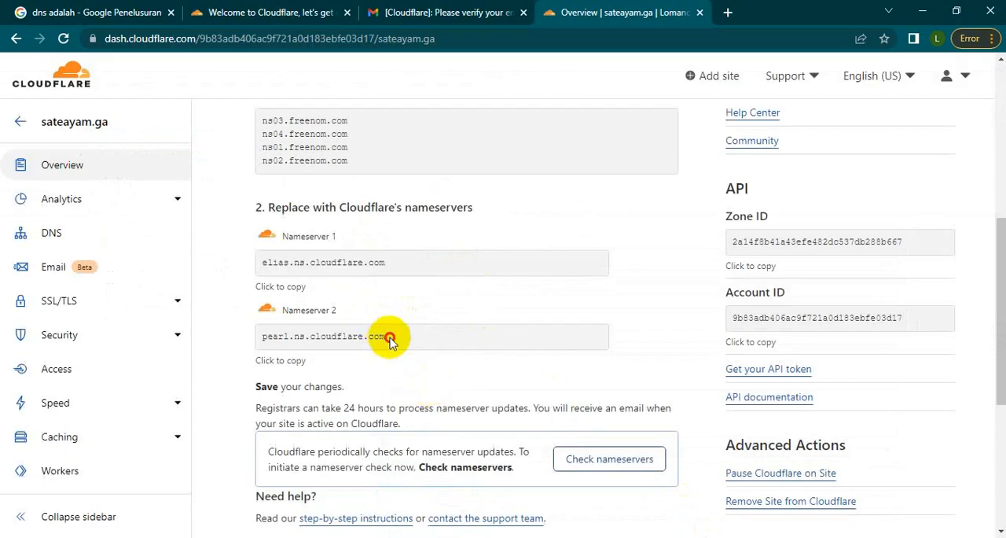
drag(386, 337, 255, 334)
key(ctrl+c)
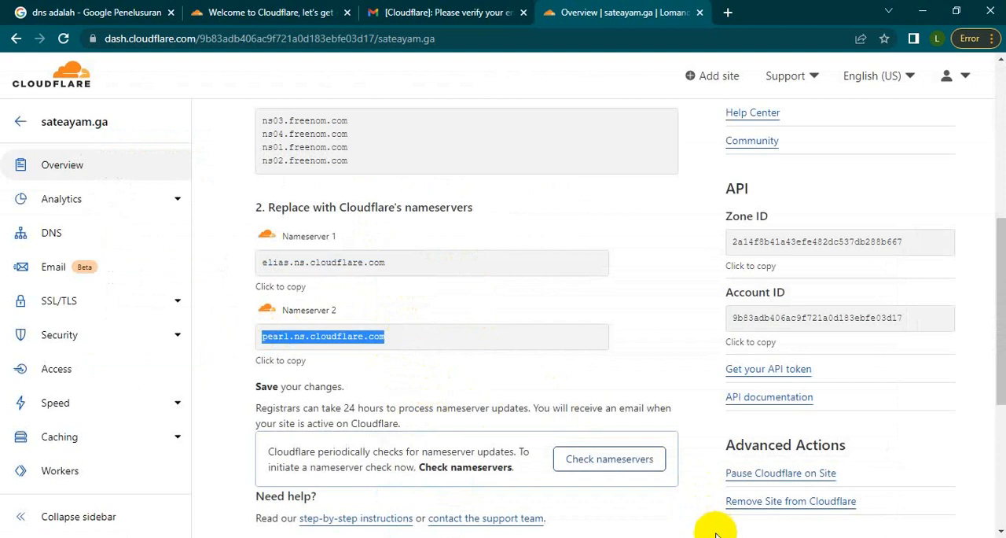
key(alt+Tab)
key(ctrl+v)
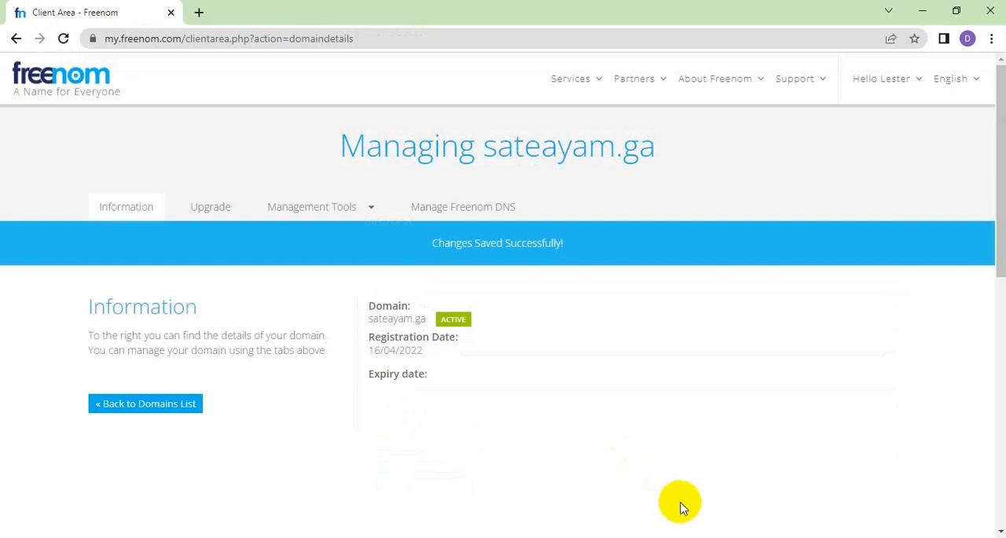
Start a nameserver check for sateayam.ga from its Cloudflare overview page and review the setup section.
click(707, 484)
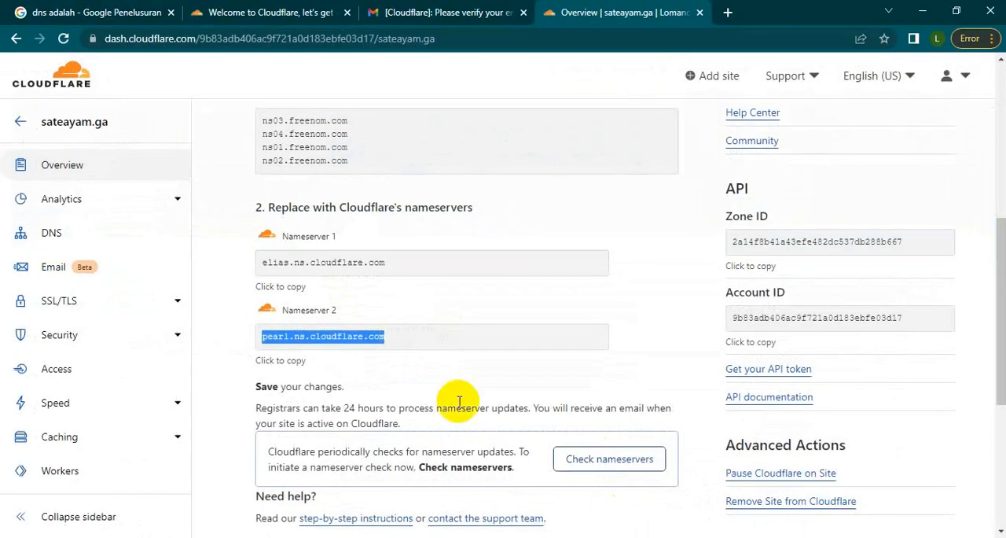
scroll(399, 315, down, 3)
scroll(398, 315, up, 2)
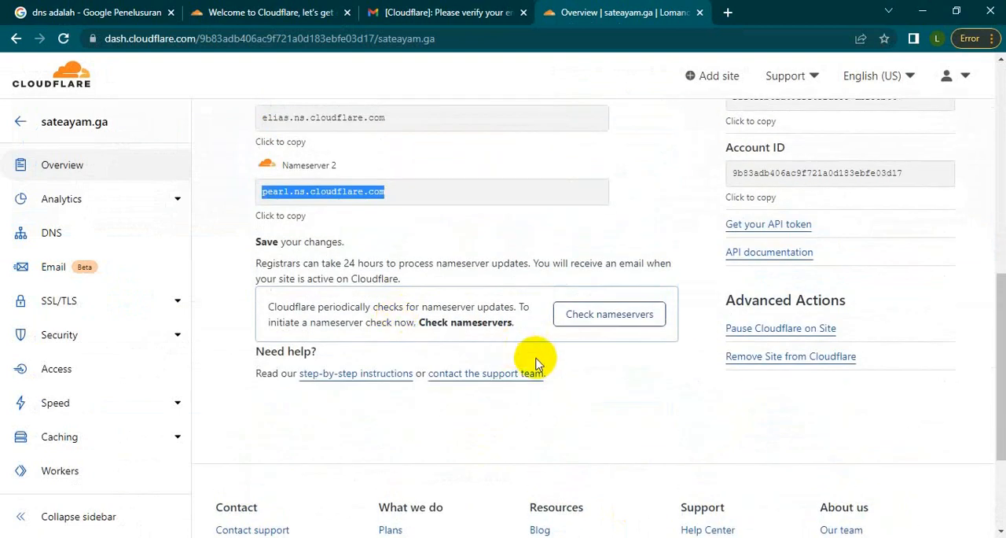
click(604, 322)
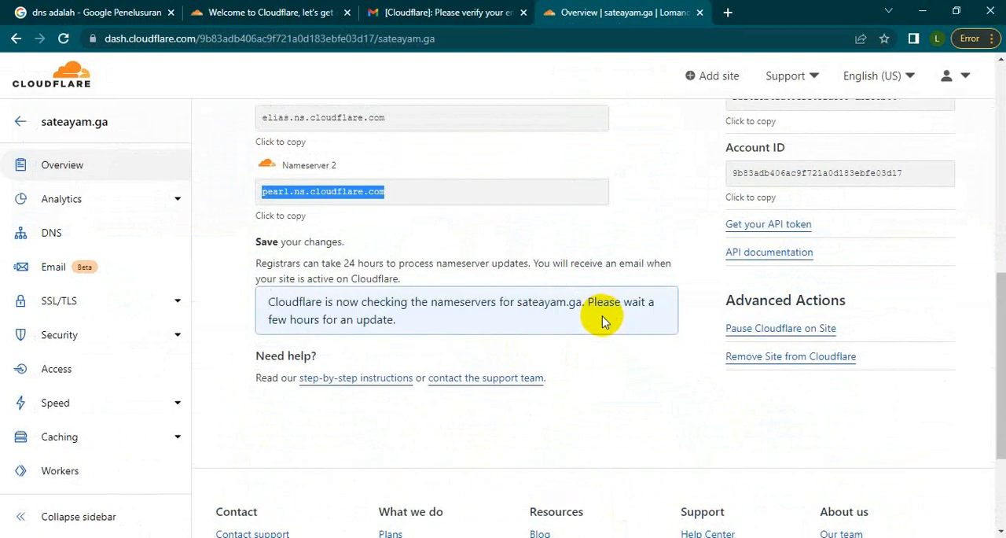
scroll(602, 316, up, 8)
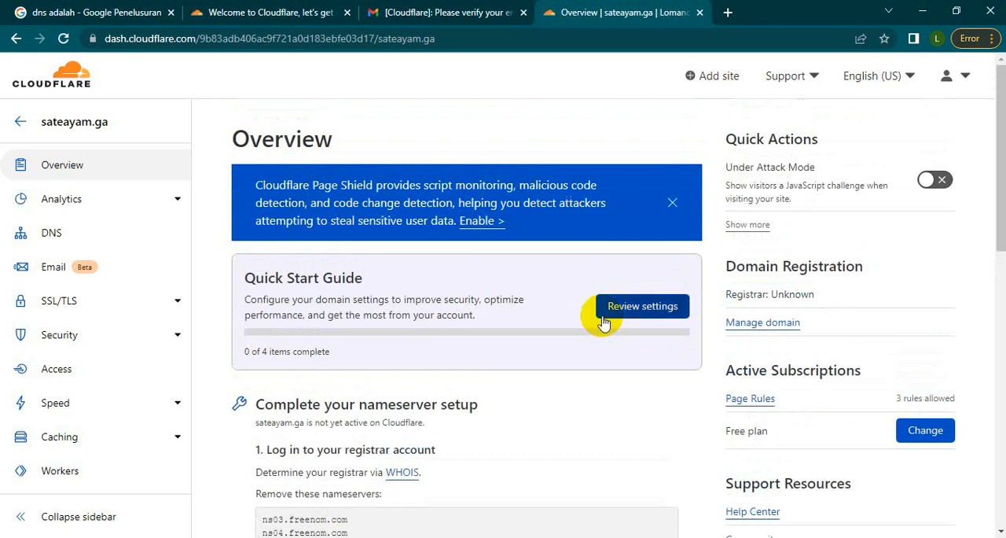
scroll(602, 321, down, 7)
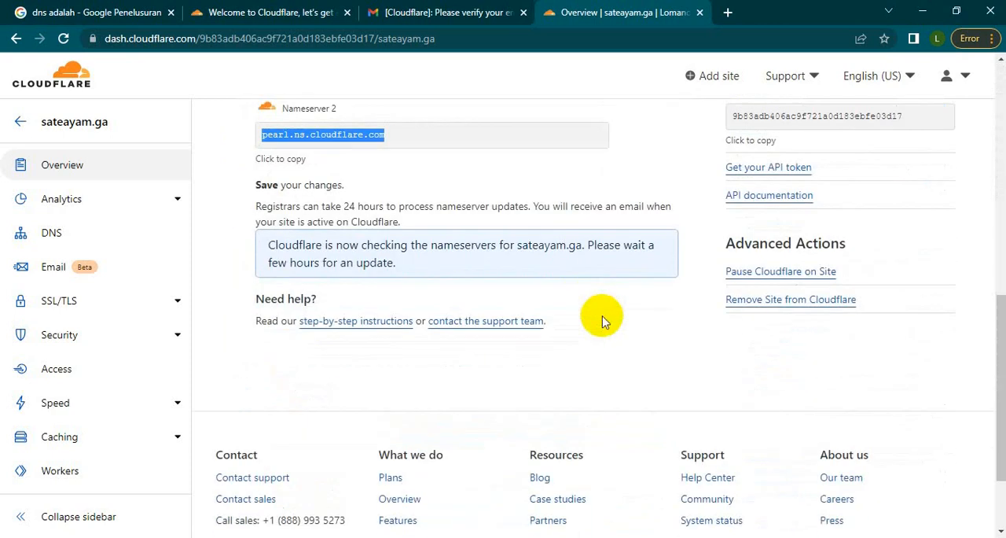
scroll(602, 321, up, 1)
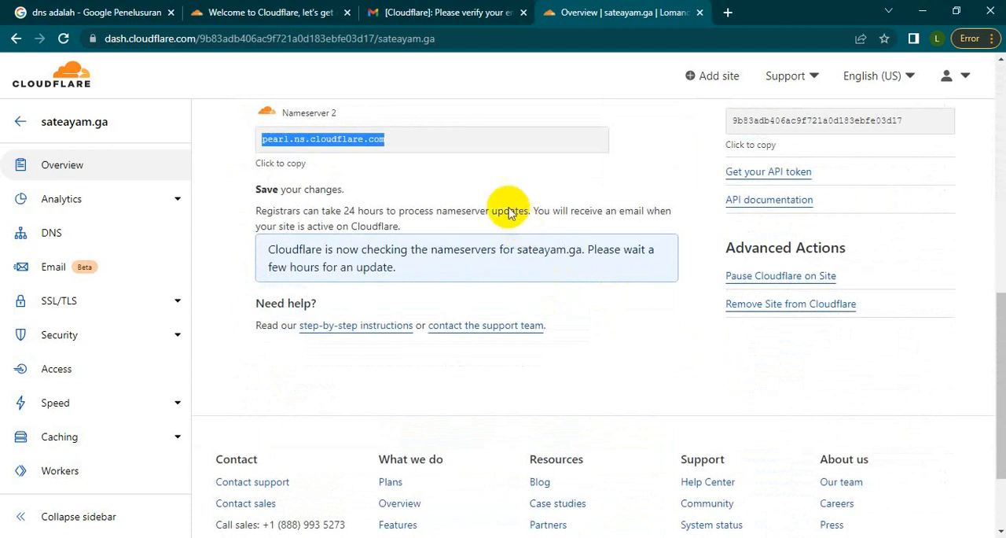
Reload the sateayam.ga overview in Cloudflare and check its nameserver setup status.
click(429, 38)
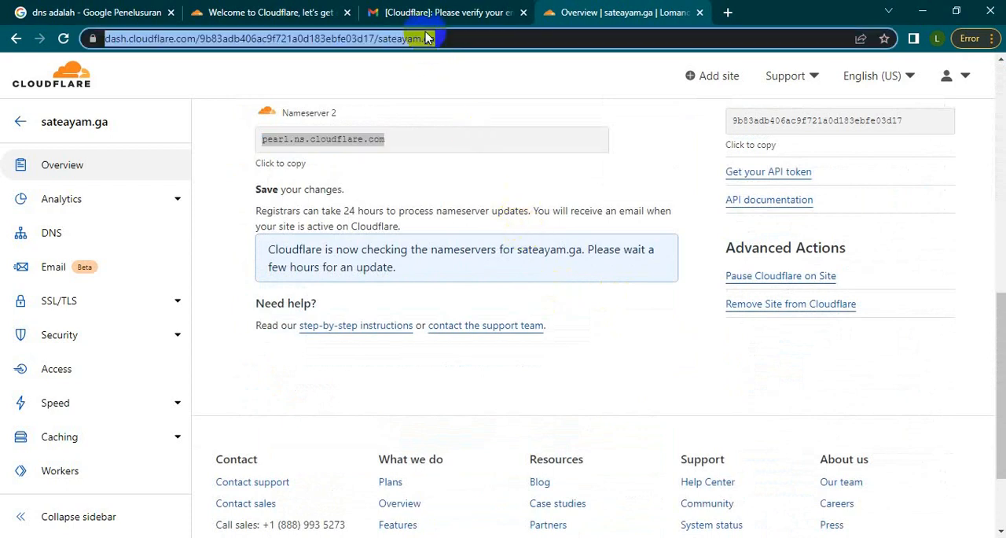
key(Return)
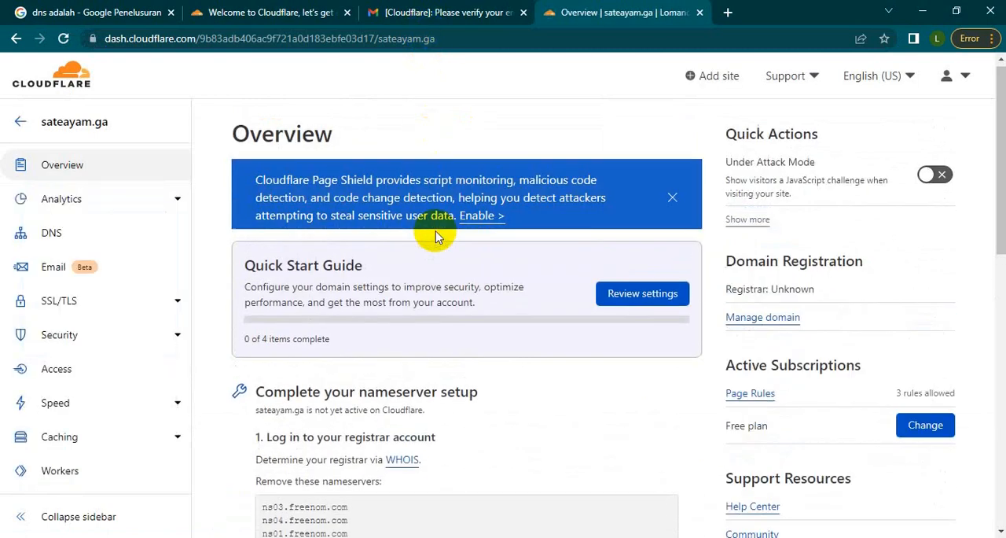
scroll(436, 235, down, 5)
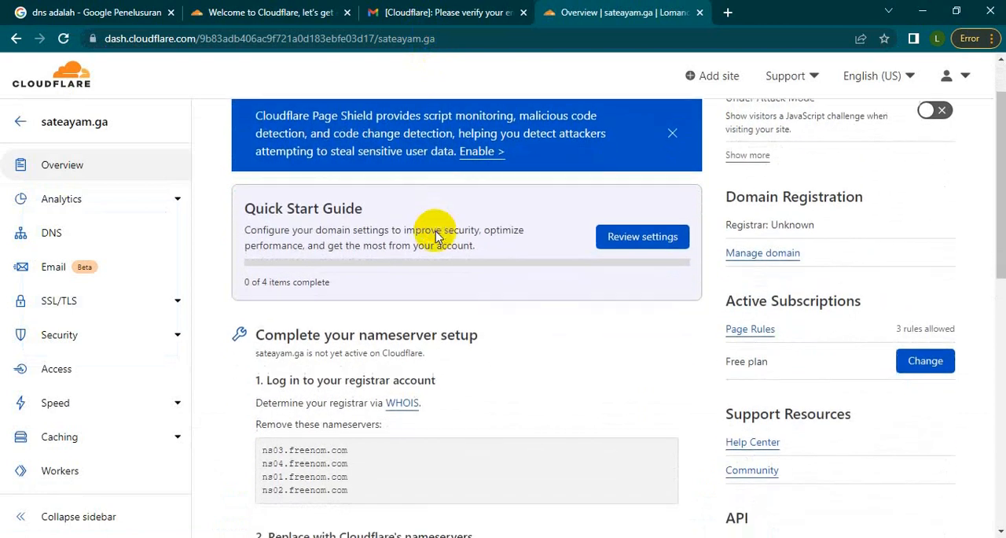
scroll(435, 231, down, 3)
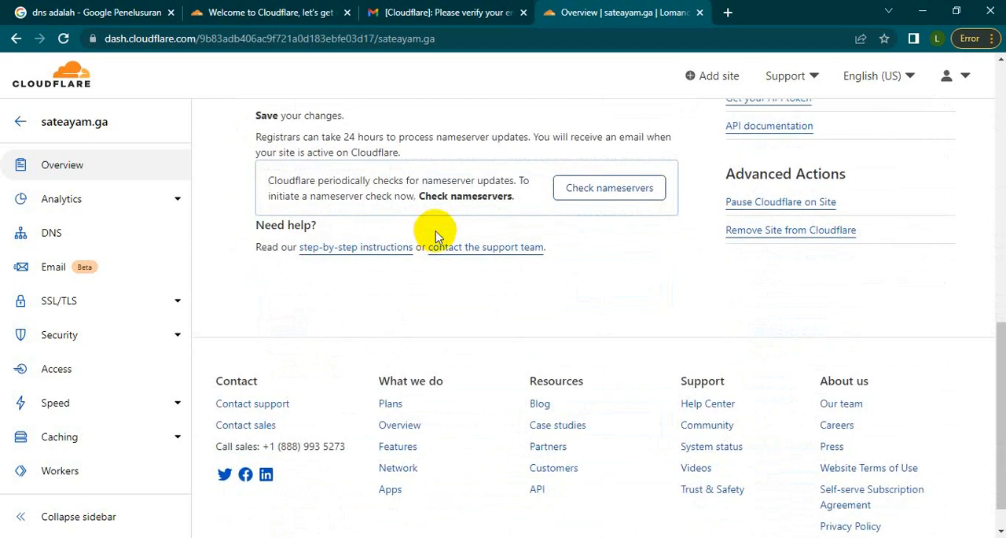
drag(435, 231, 529, 60)
Search Google for "proses propagasi adalah" in a new browser tab and look through the results on DNS propagation.
click(728, 12)
click(628, 35)
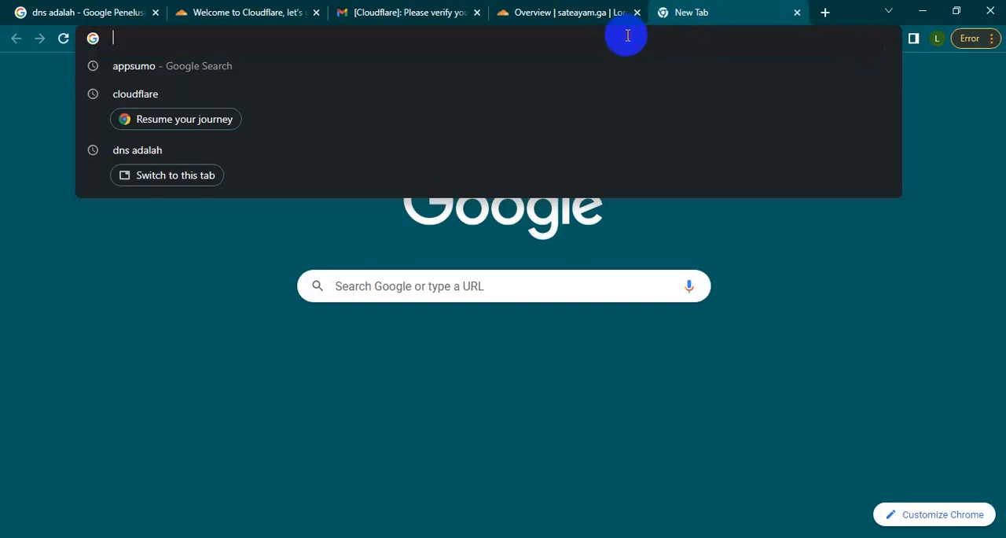
text(proses p)
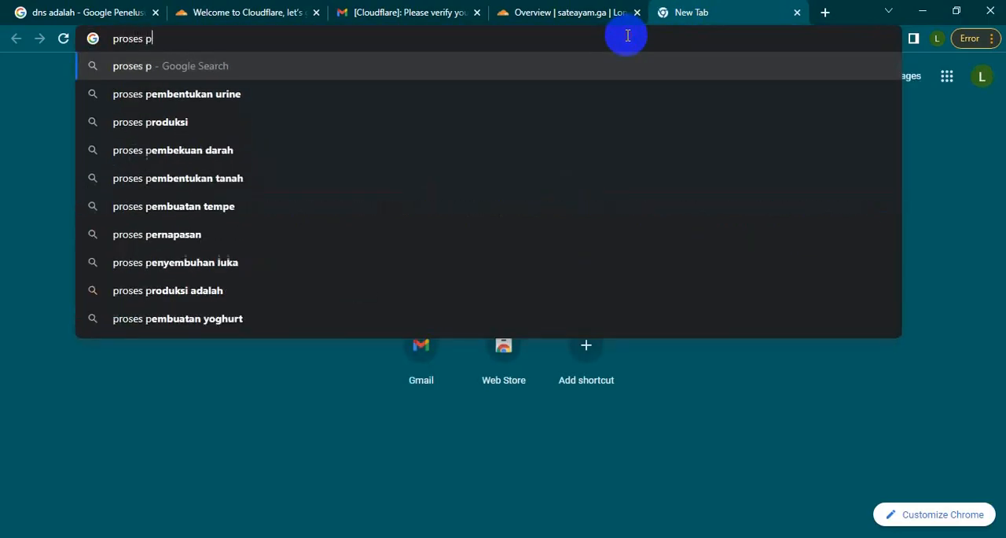
text(ropa)
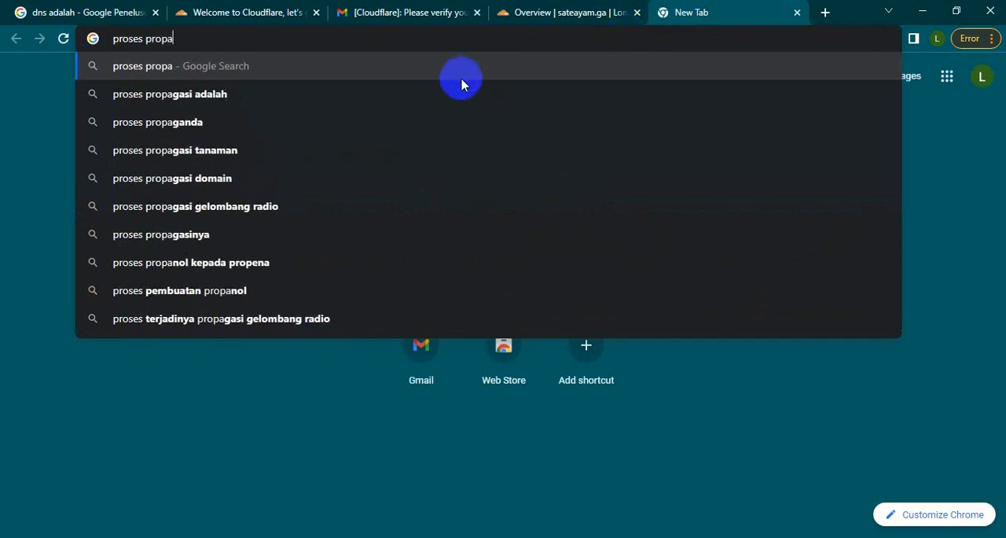
click(445, 94)
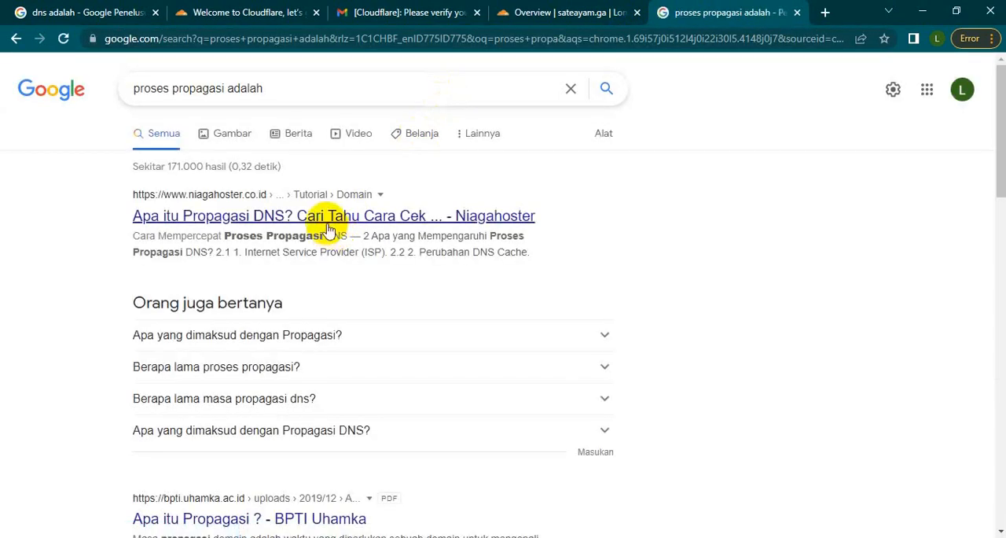
scroll(322, 251, down, 3)
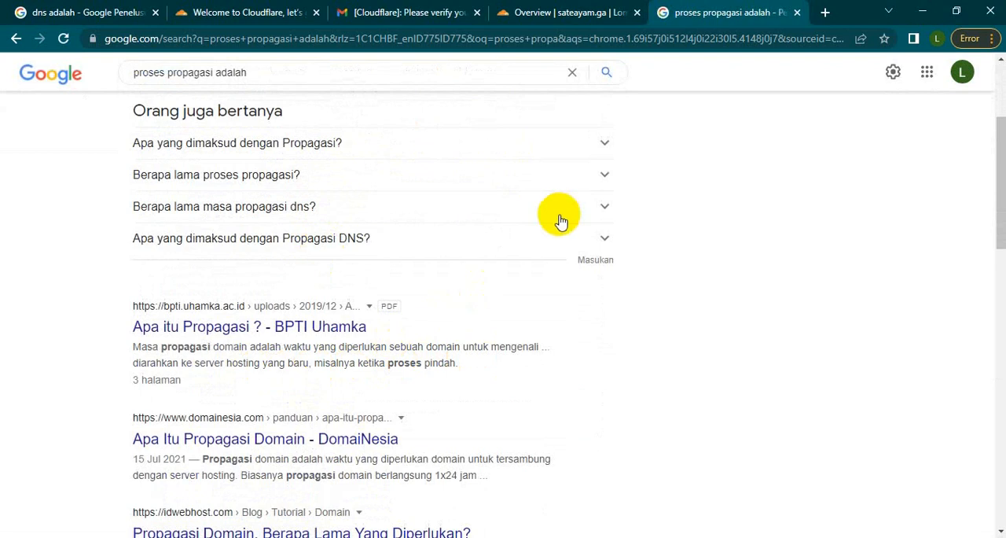
Return to the Cloudflare overview of sateayam.ga, reload it and recheck the nameserver setup section.
click(566, 8)
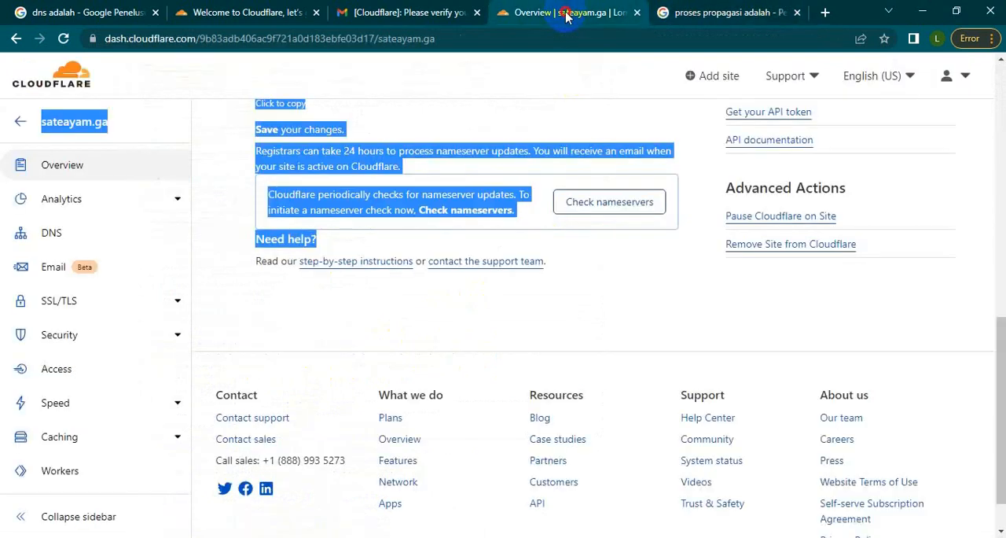
scroll(513, 83, up, 10)
click(467, 129)
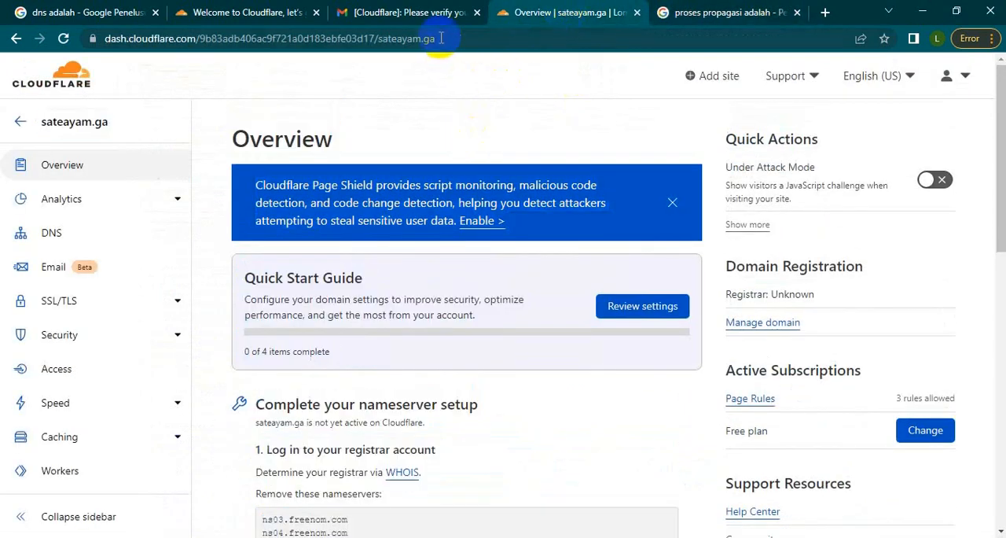
click(441, 38)
key(Return)
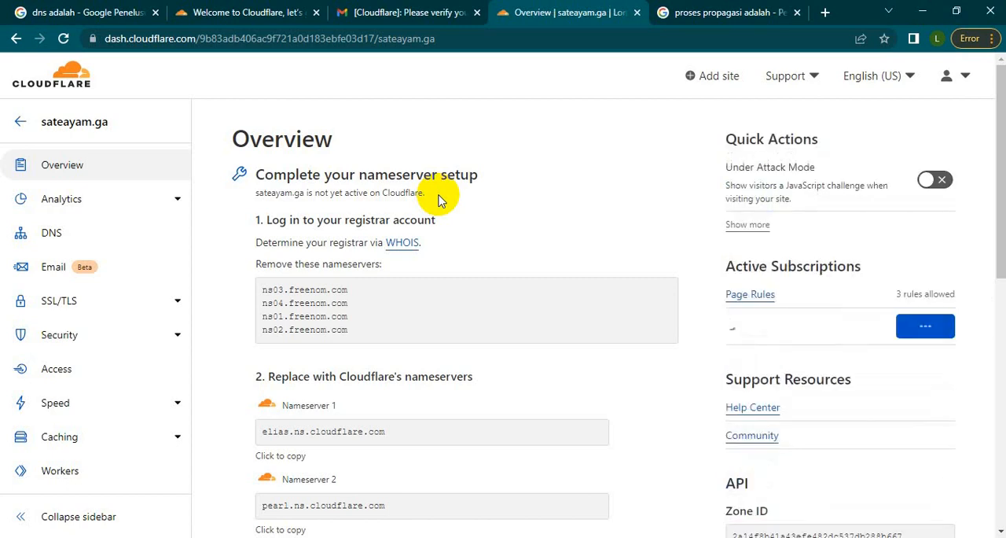
scroll(439, 200, down, 6)
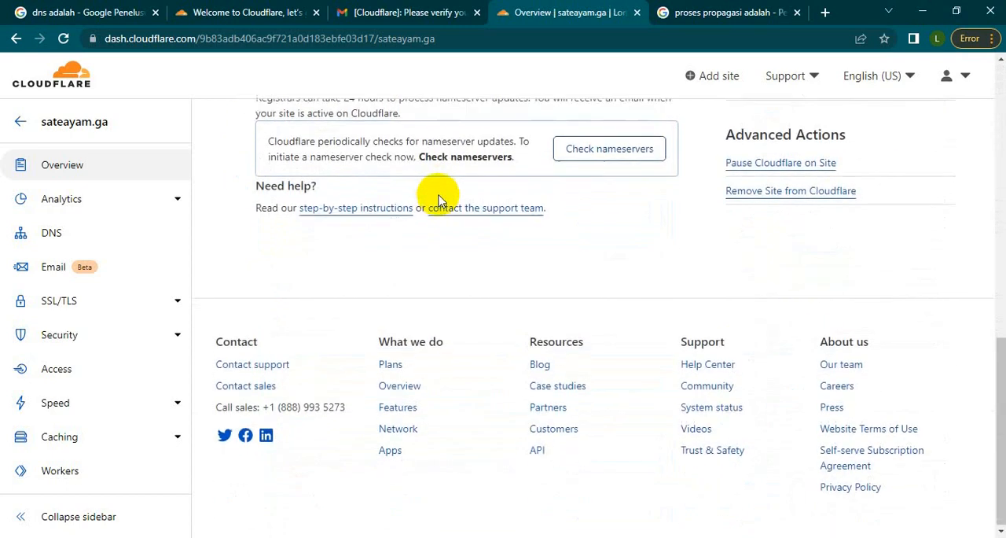
scroll(438, 200, up, 2)
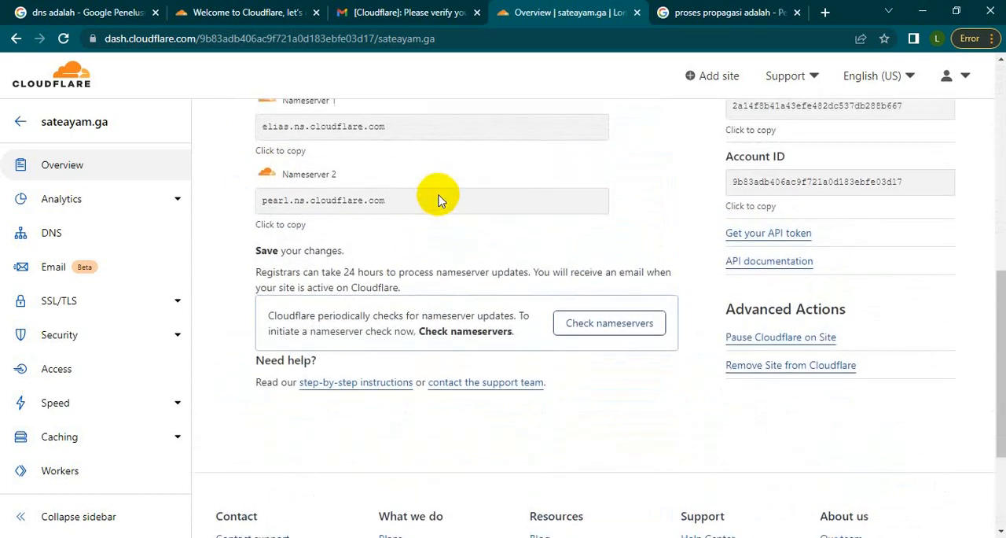
scroll(438, 199, up, 1)
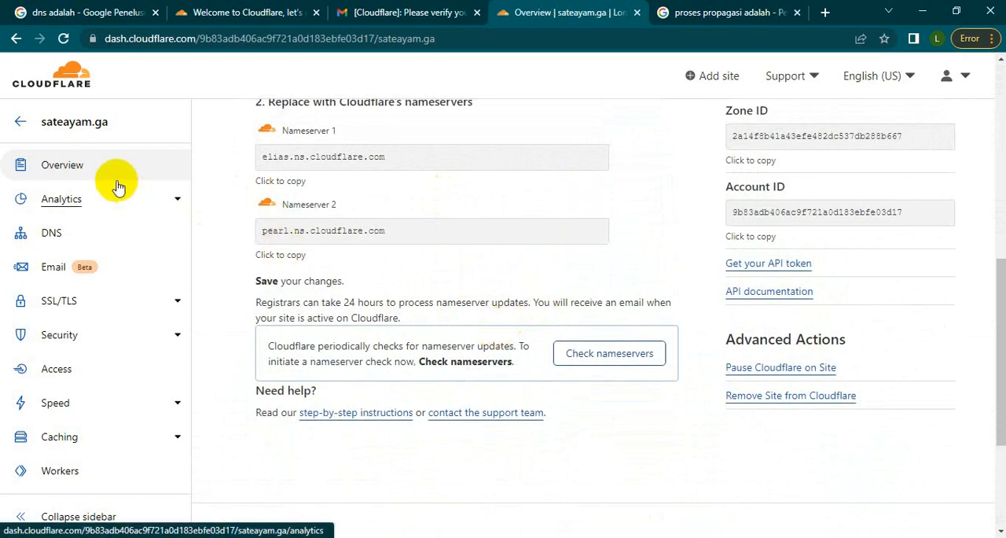
Open the form for adding a site from the Cloudflare account home, and copy latihanweb.tk from Freenom's My Domains list.
click(32, 125)
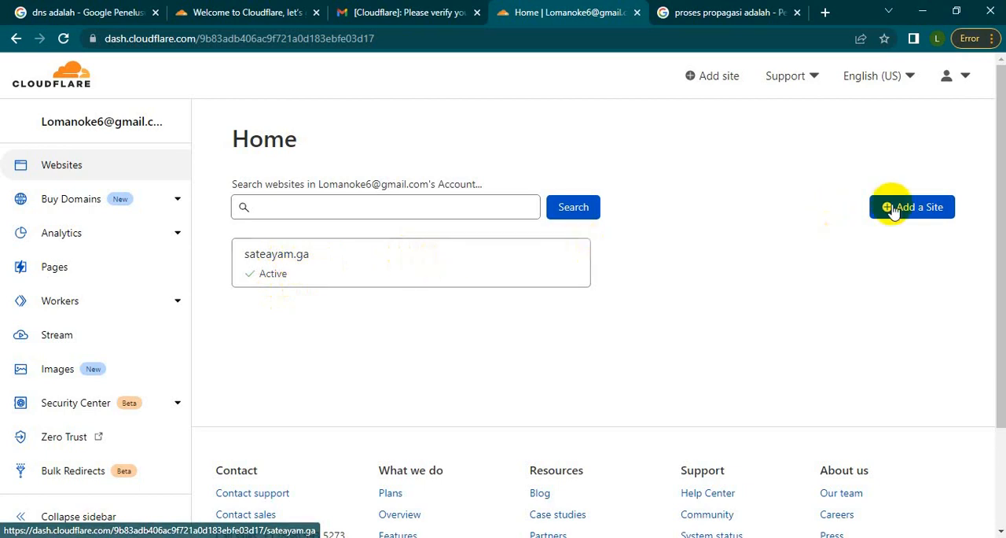
click(924, 209)
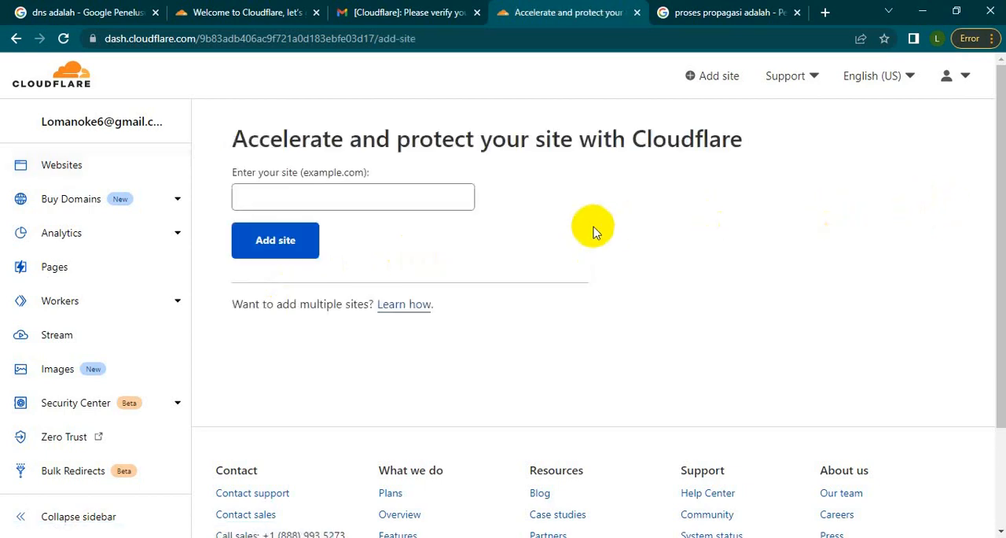
click(642, 537)
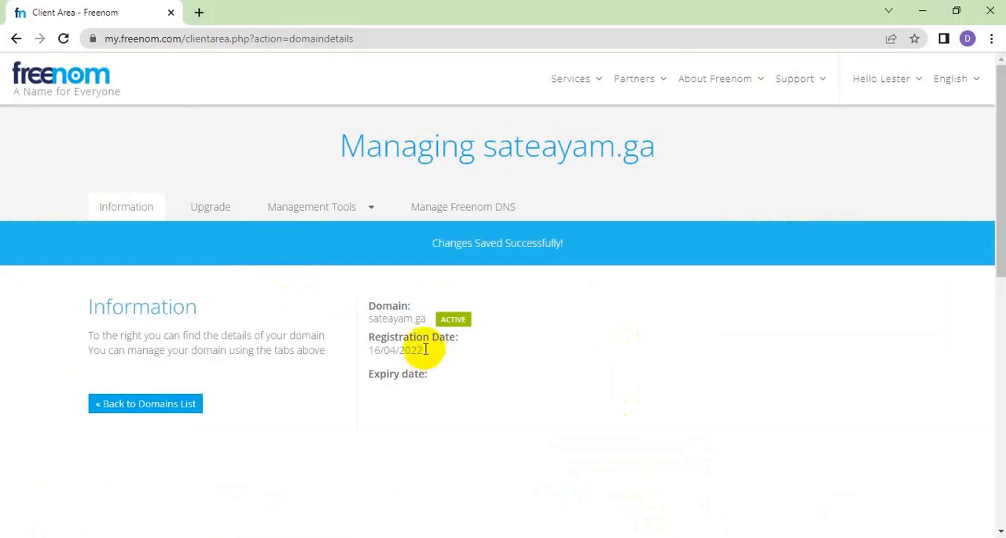
click(16, 37)
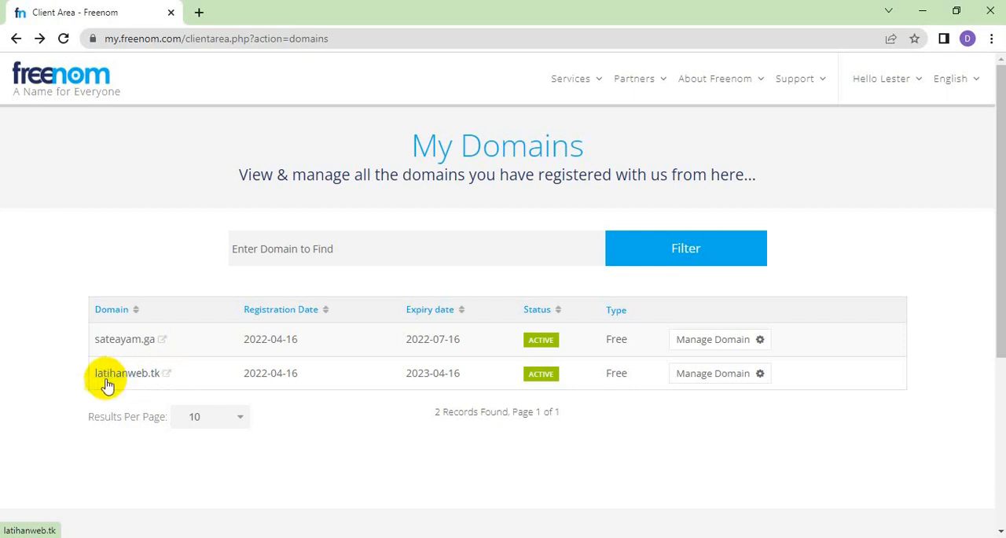
drag(90, 375, 161, 385)
key(ctrl+c)
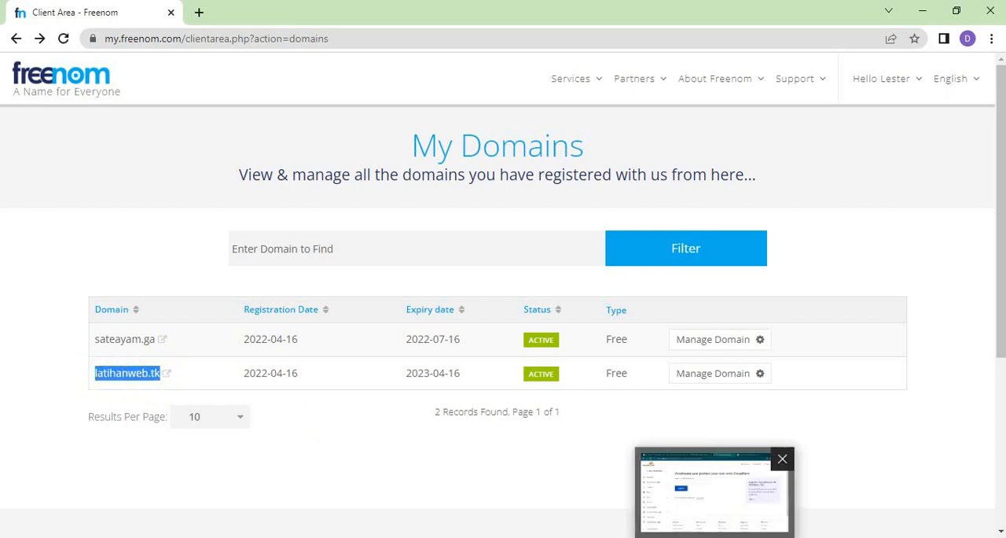
Try to add latihanweb.tk to Cloudflare as a new site, submitting the same domain a second time.
click(715, 537)
click(391, 204)
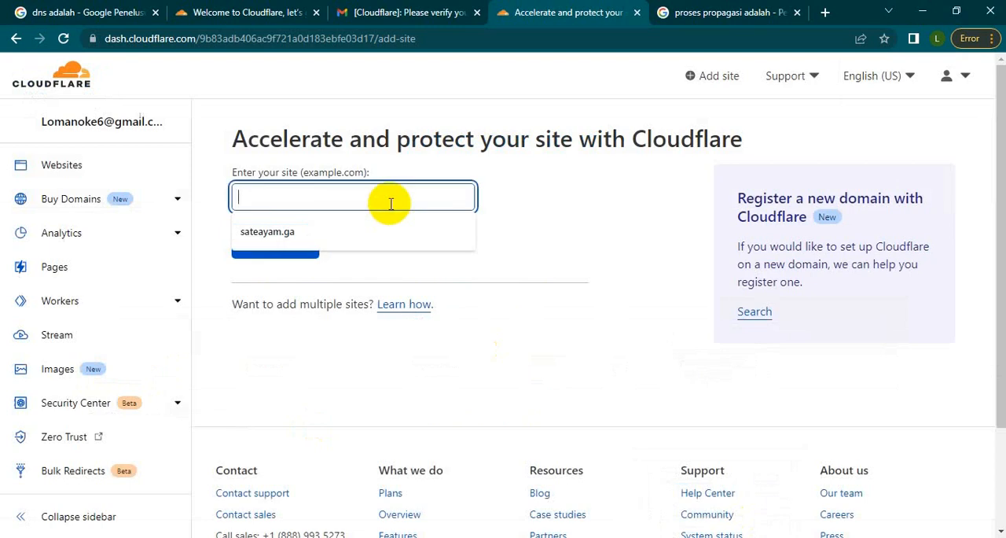
key(ctrl+v)
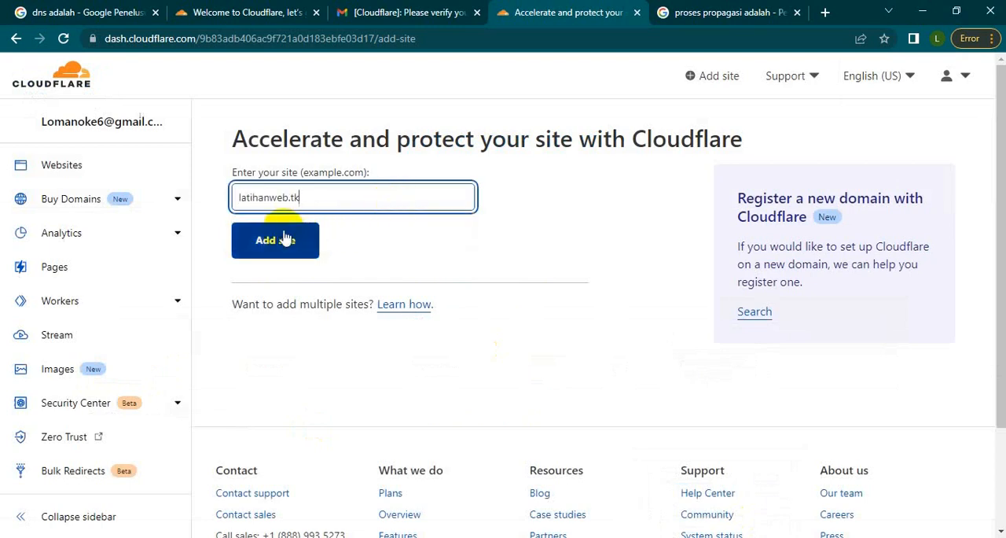
click(285, 238)
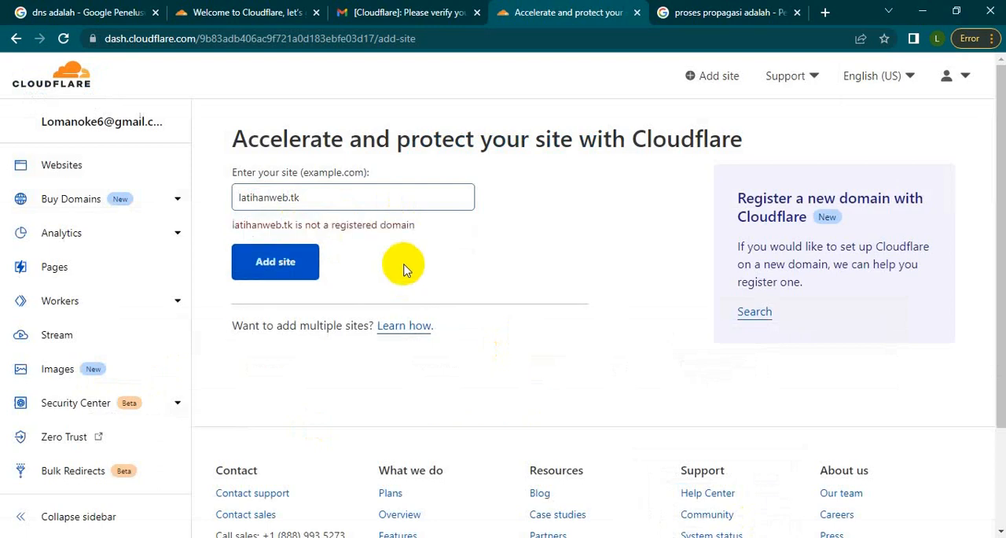
click(356, 198)
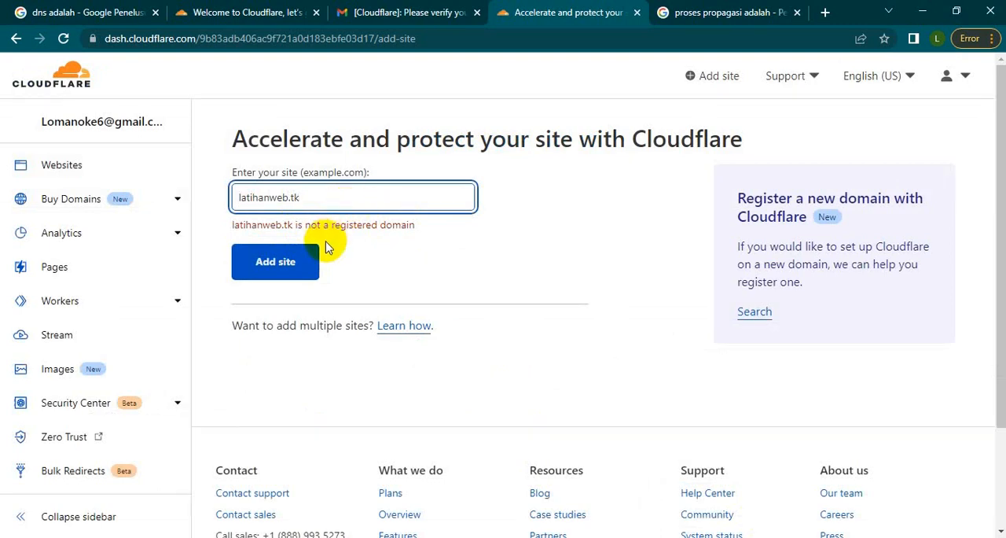
click(274, 267)
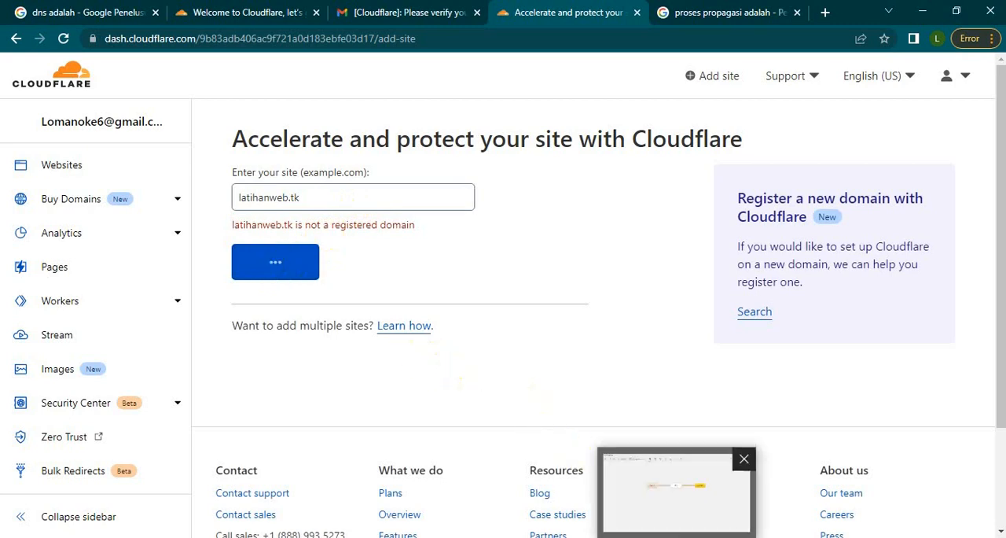
Switch to Freenom's My Domains list, check the latihanweb.tk entry and select its domain name, and return to Cloudflare.
click(677, 537)
click(609, 537)
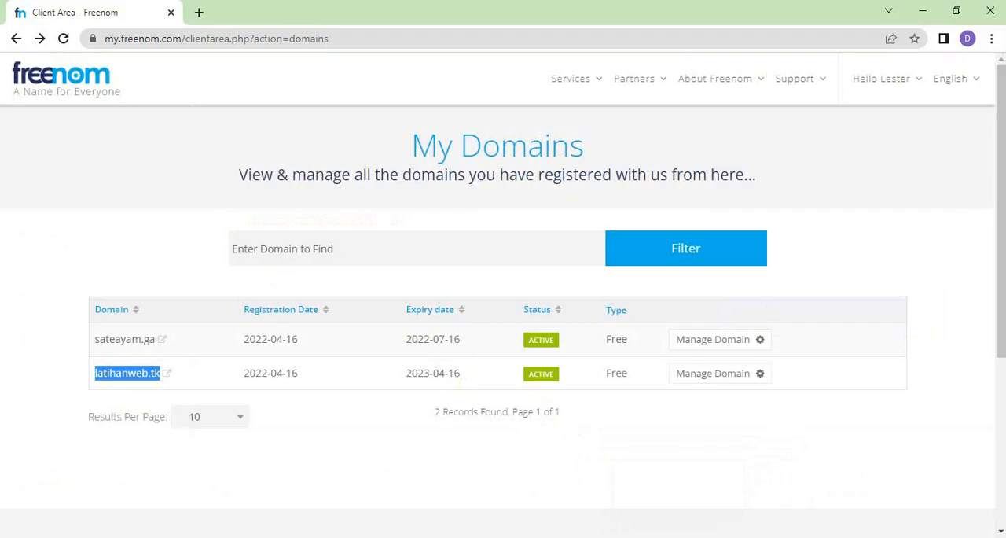
click(374, 380)
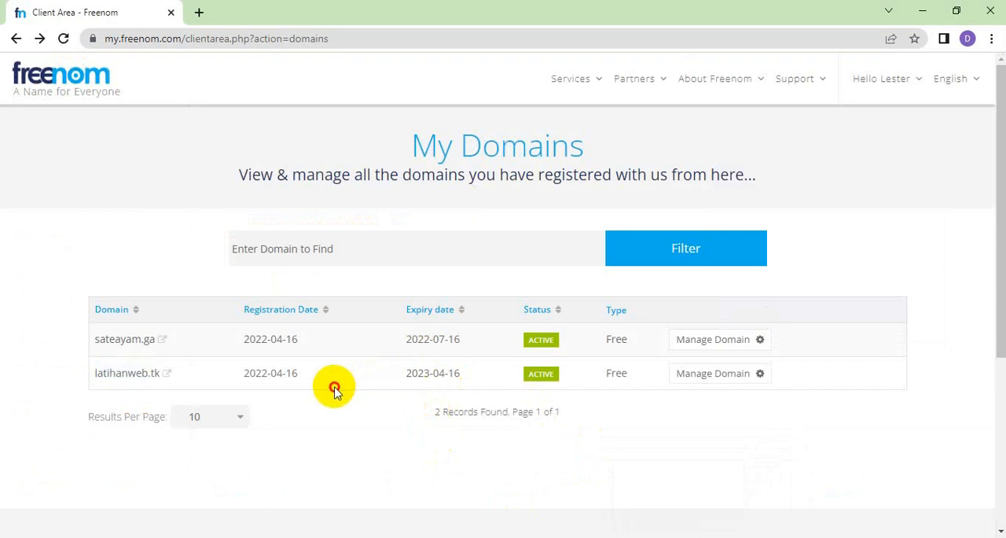
click(359, 39)
key(Return)
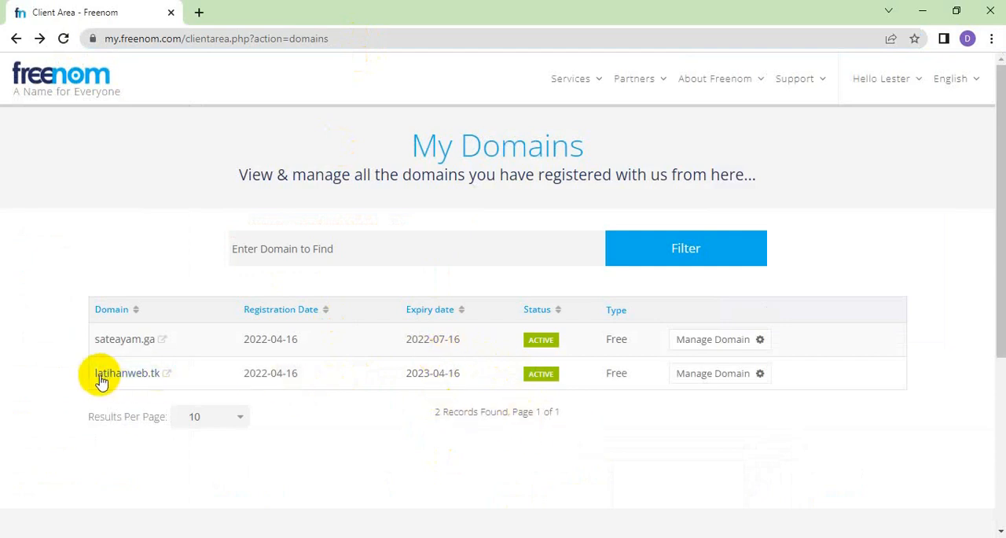
drag(86, 372, 155, 378)
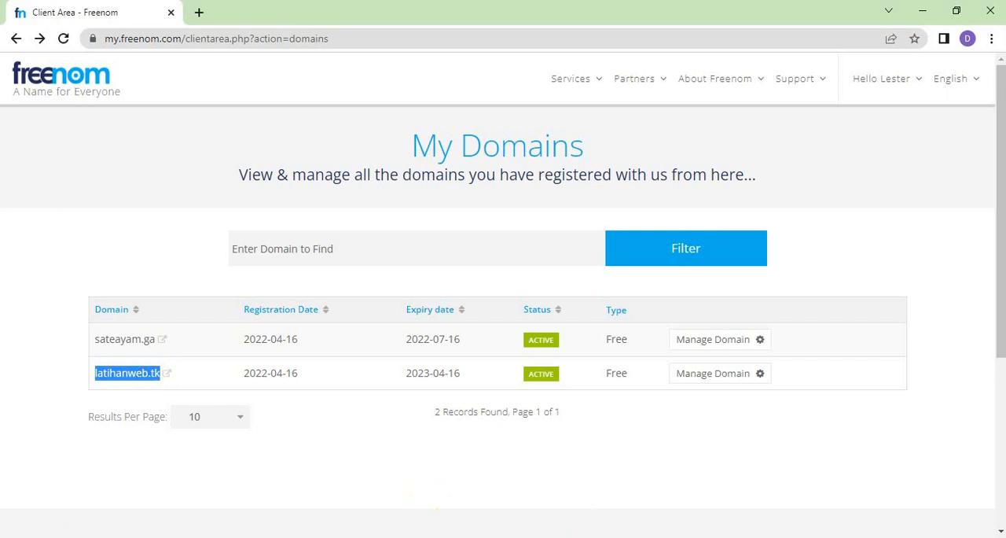
click(716, 537)
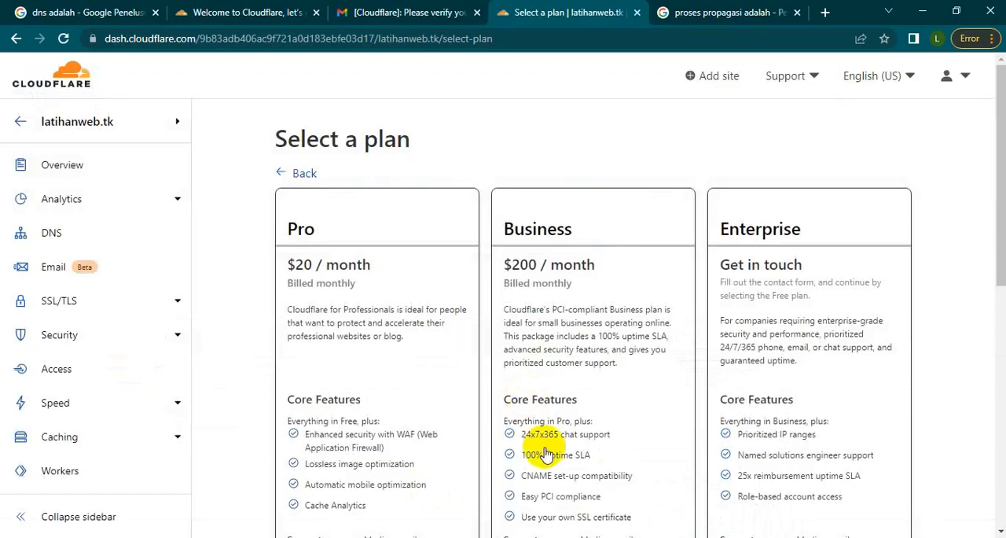
Choose the Free $0 plan for latihanweb.tk and continue to the DNS record scan.
scroll(499, 455, down, 7)
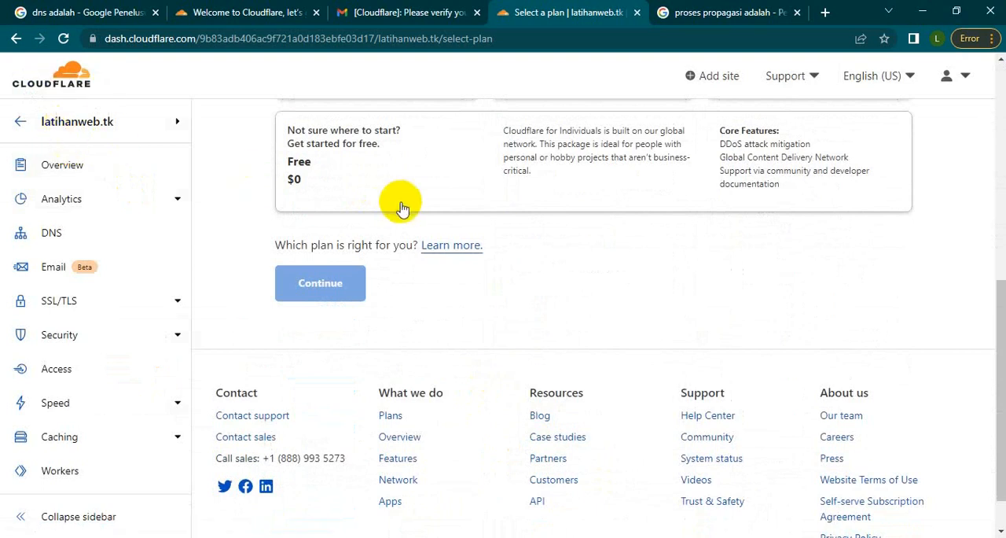
click(335, 170)
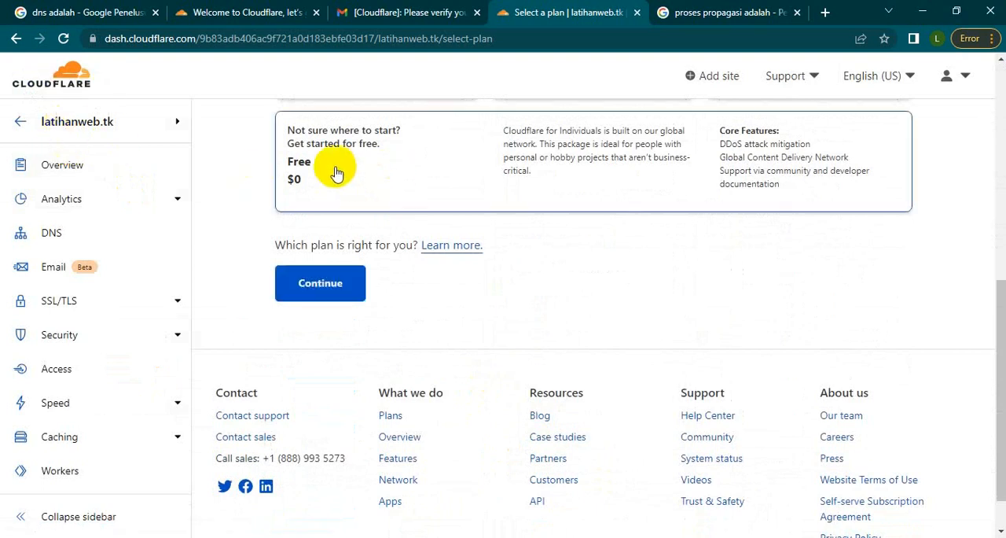
click(319, 284)
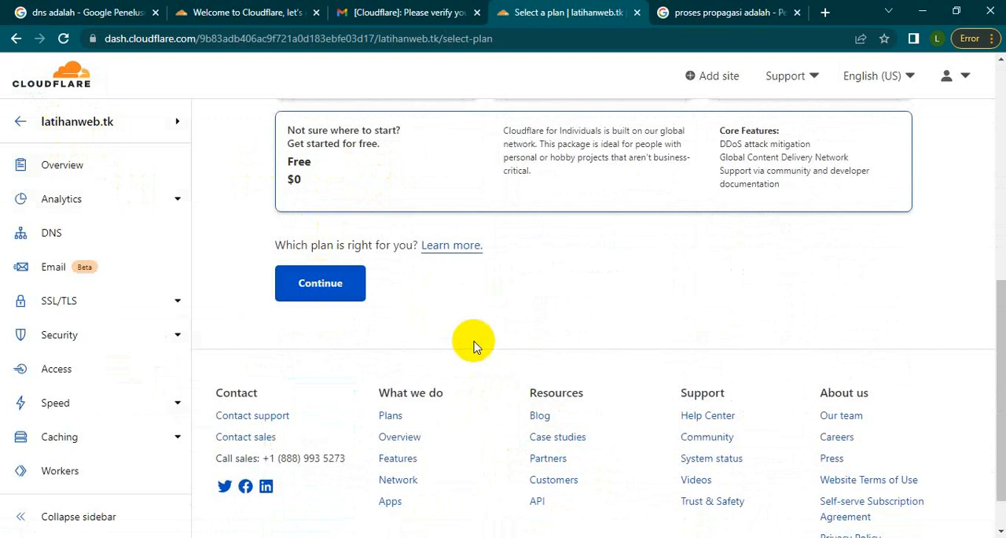
scroll(471, 341, up, 3)
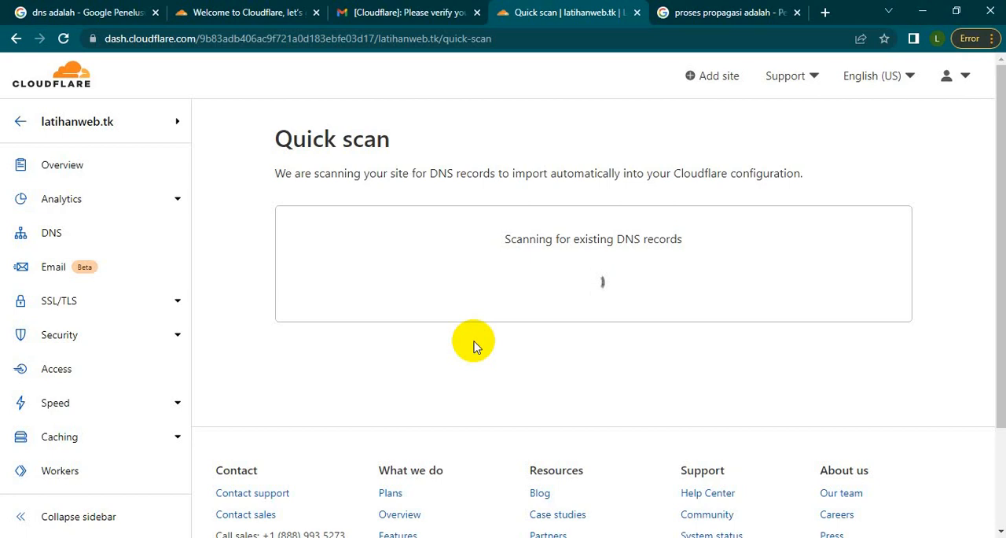
Go back to the account home and open the DNS management page of sateayam.ga.
click(28, 121)
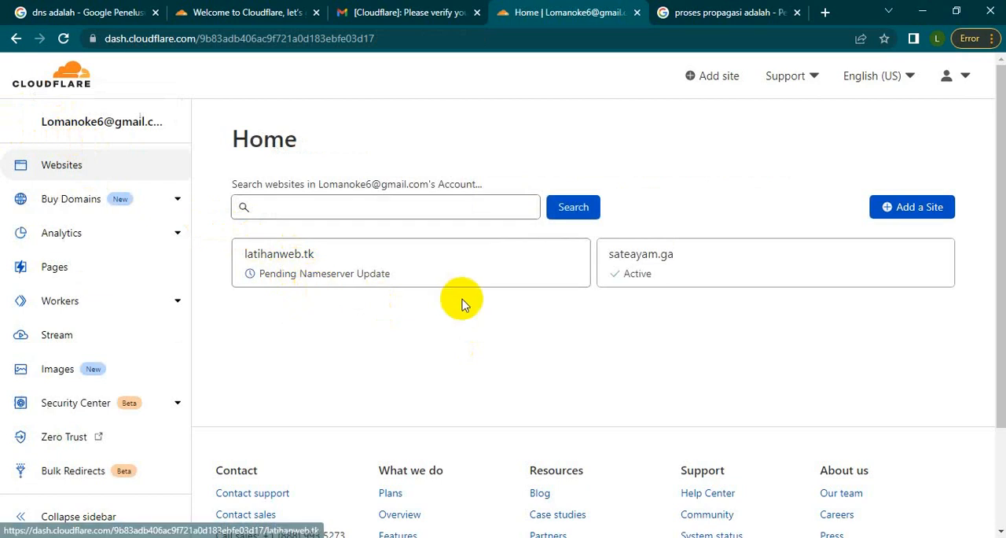
click(653, 263)
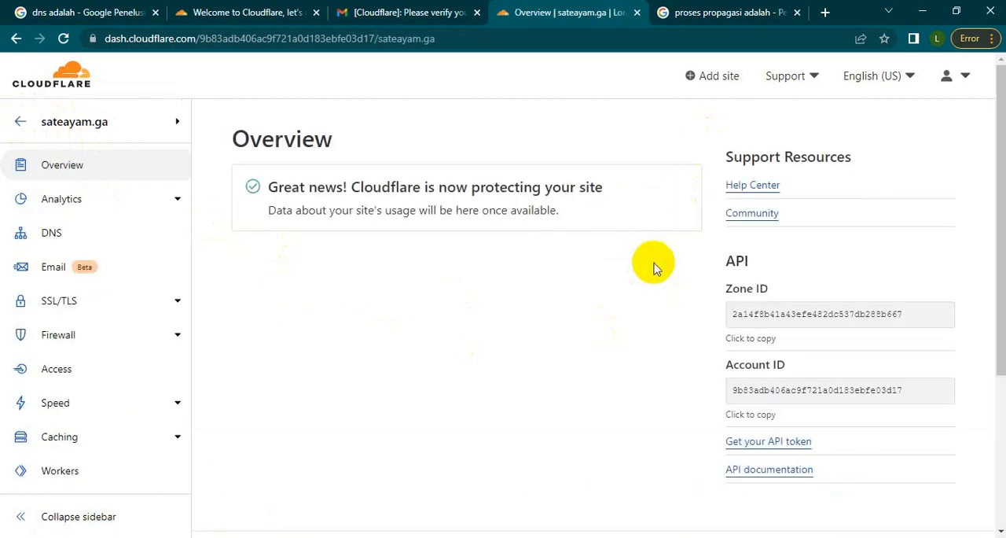
click(48, 235)
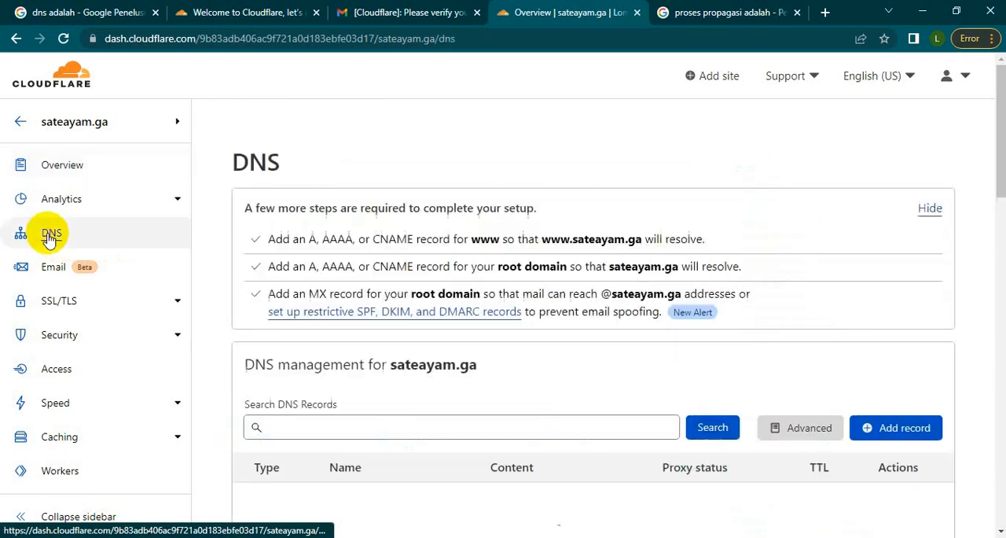
scroll(377, 316, down, 2)
scroll(377, 315, down, 2)
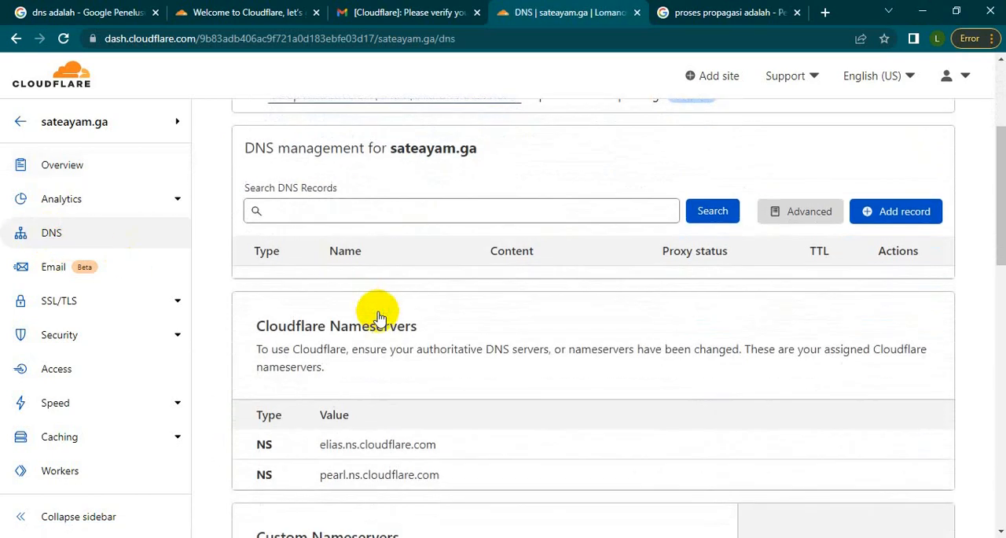
scroll(377, 315, up, 2)
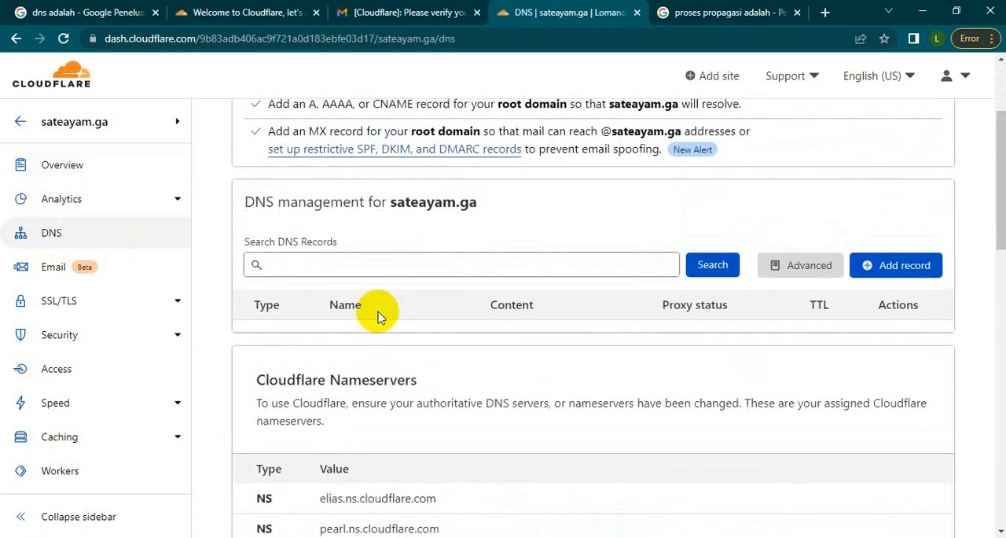
Start a new A record for sateayam.ga with the name @ and the IPv4 address 103.179.86.213.
click(912, 275)
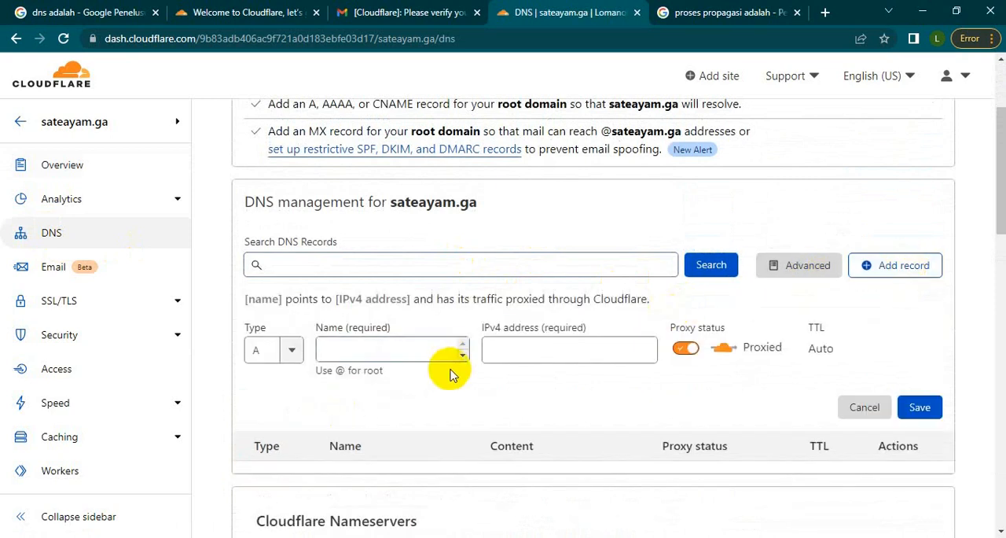
click(686, 348)
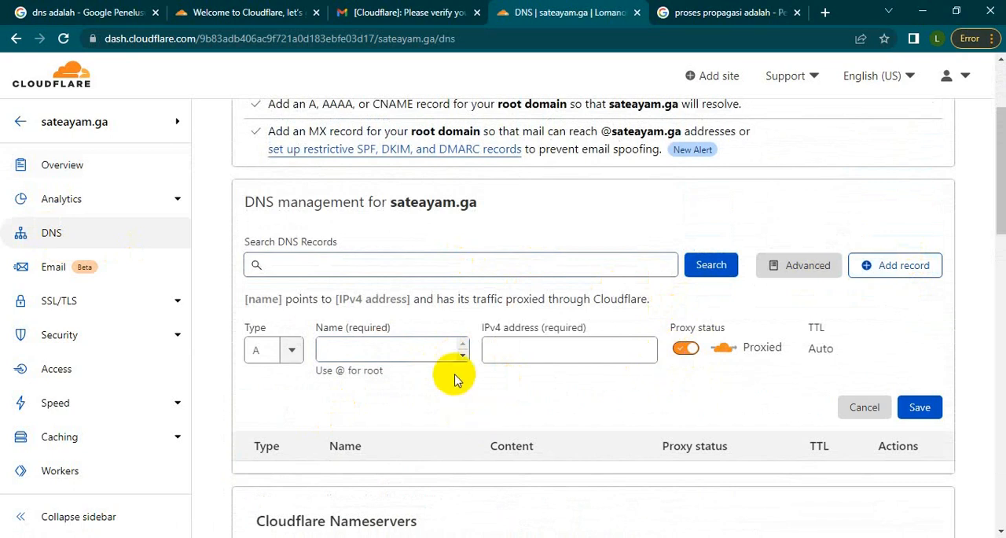
click(402, 349)
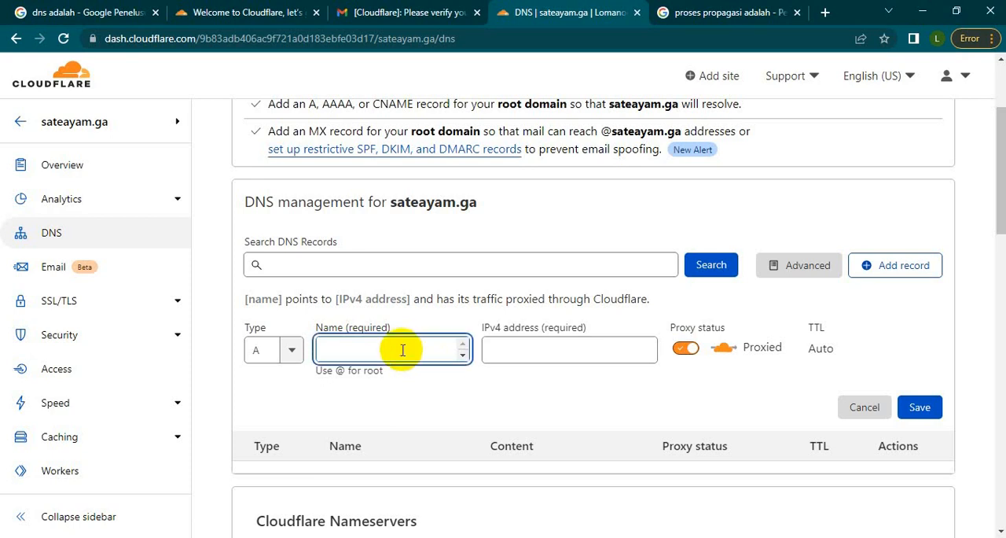
text(@)
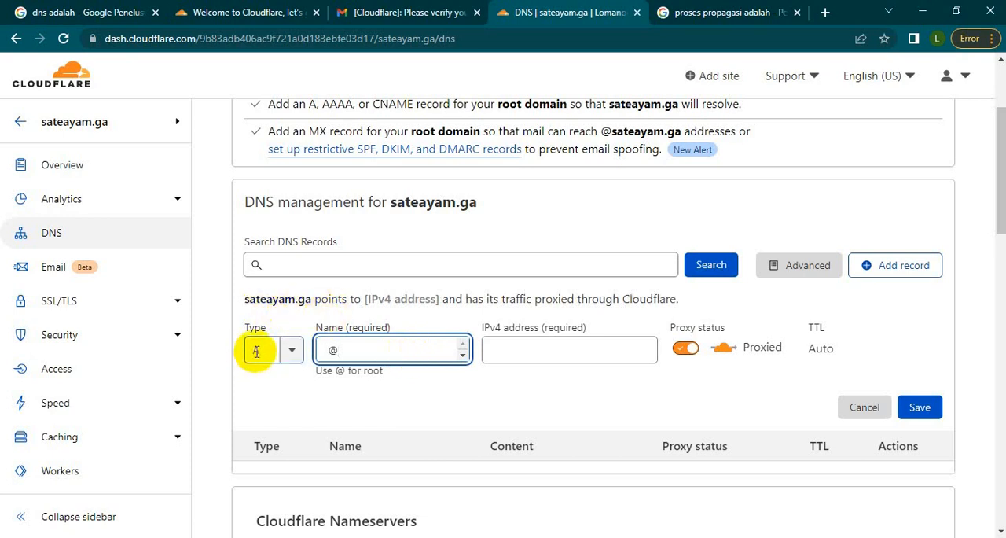
click(515, 351)
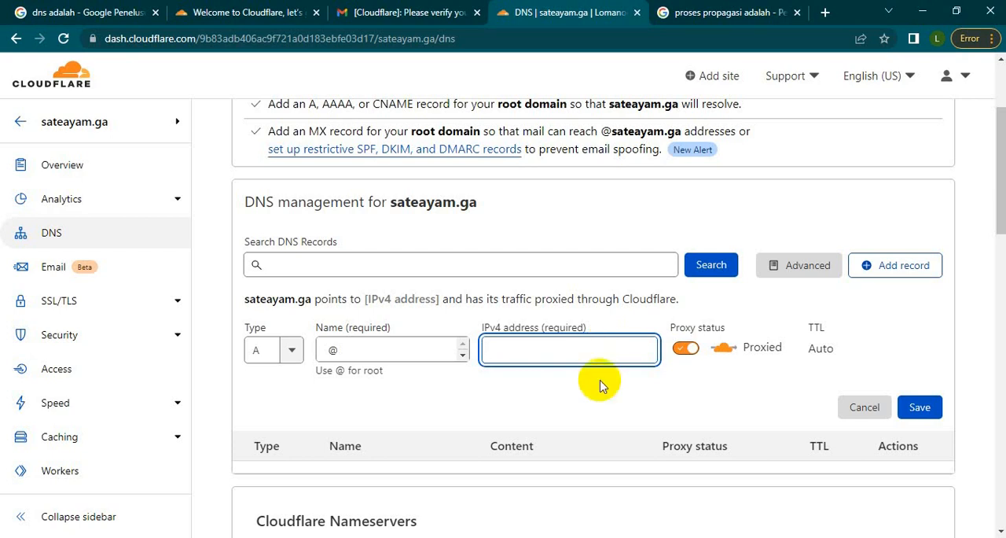
text(103.179.86.213)
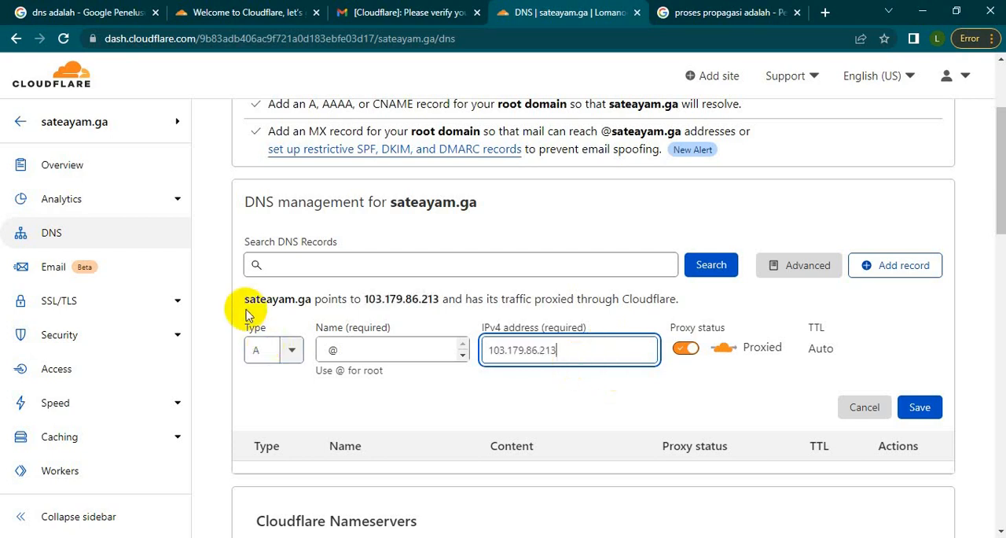
Turn off the proxy for the new A record so it is DNS only, and save the record.
drag(244, 299, 444, 305)
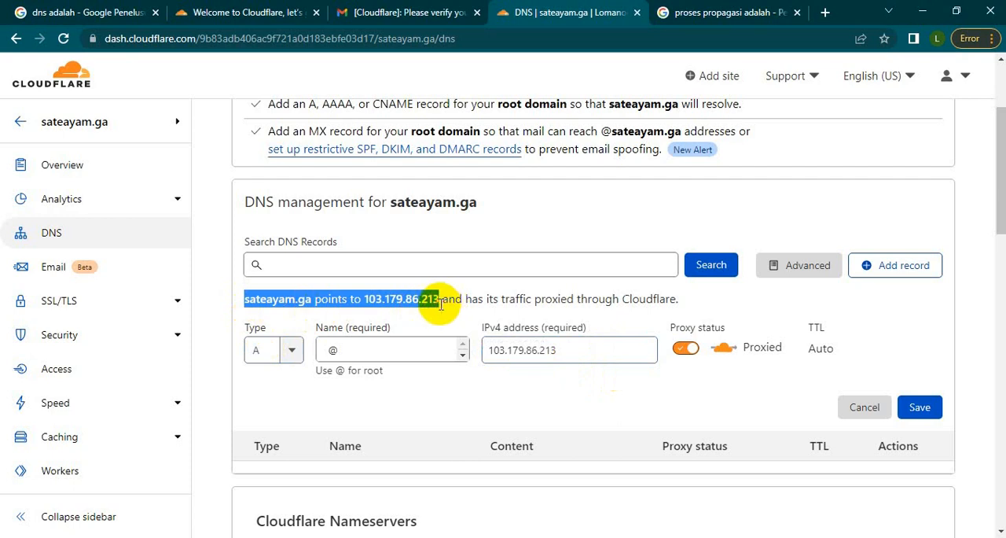
click(383, 301)
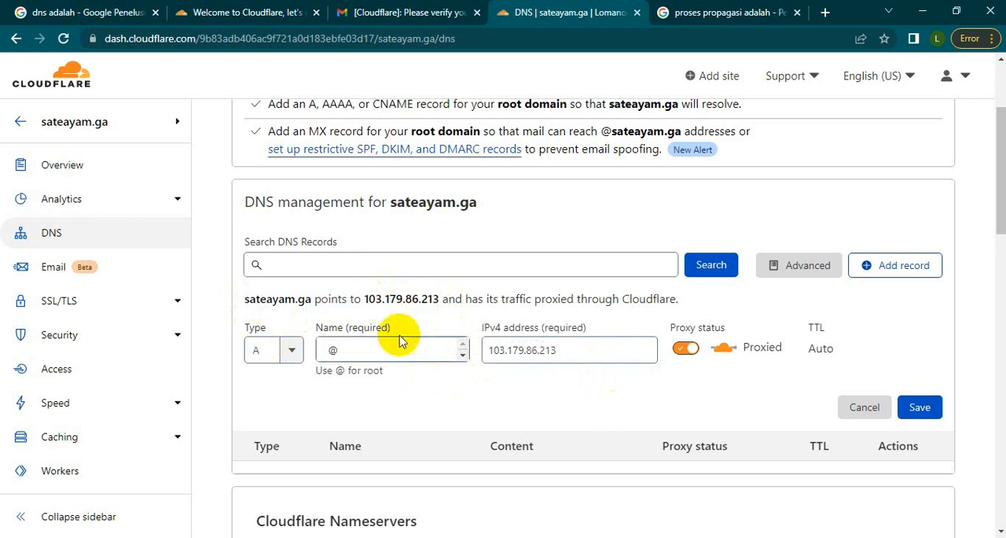
click(685, 350)
click(920, 408)
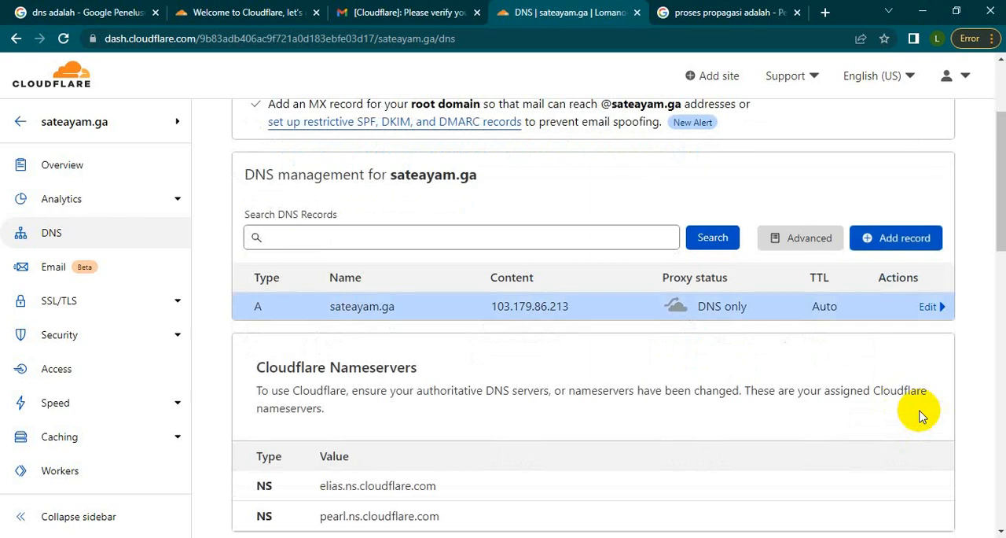
Copy sateayam.ga from the A record and ping it from a Windows Command Prompt.
scroll(721, 427, down, 1)
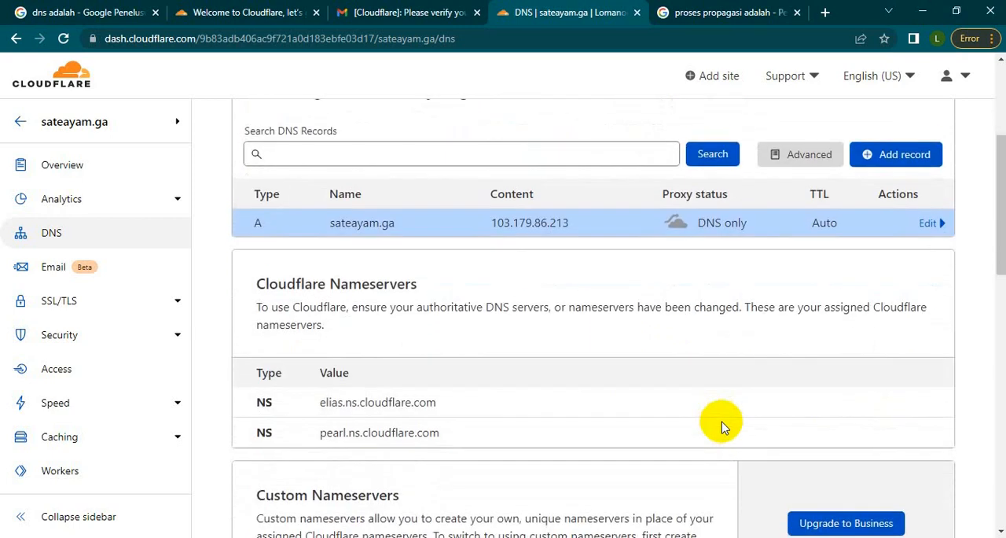
click(397, 225)
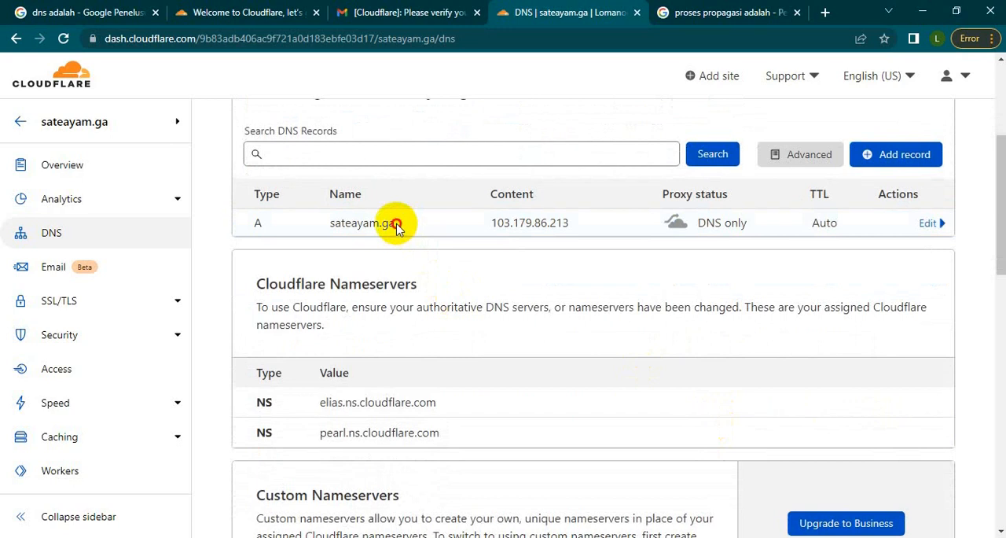
drag(396, 225, 330, 224)
key(ctrl+c)
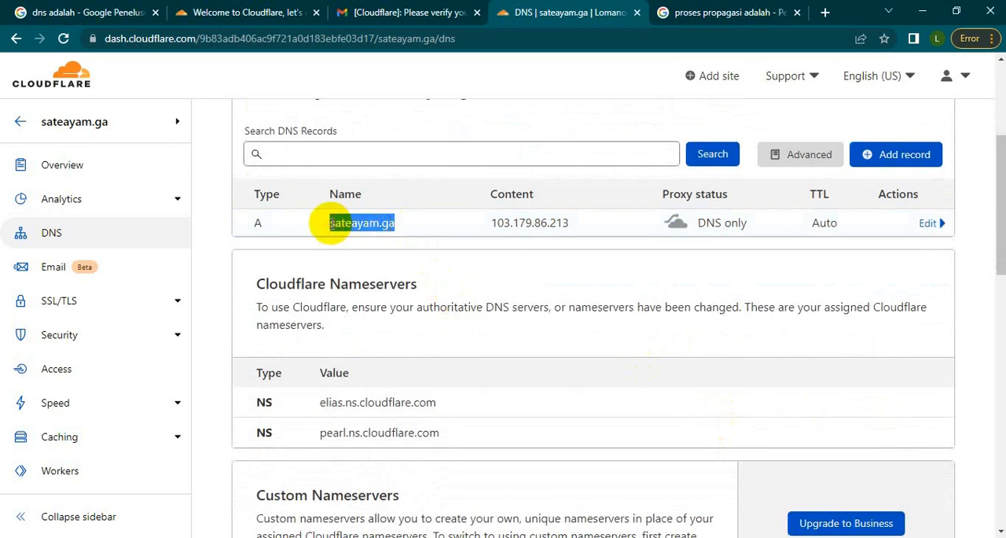
key(super)
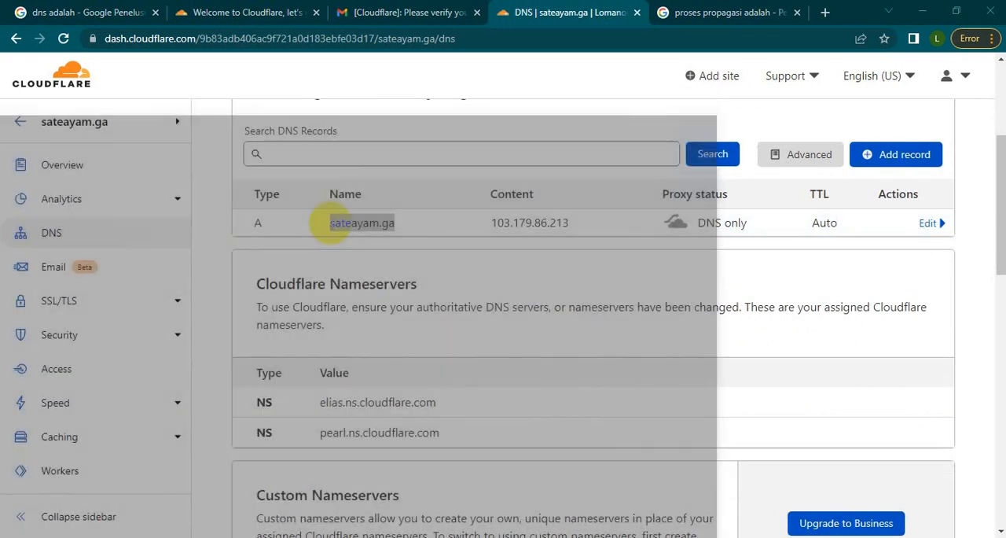
text(cmd)
key(Return)
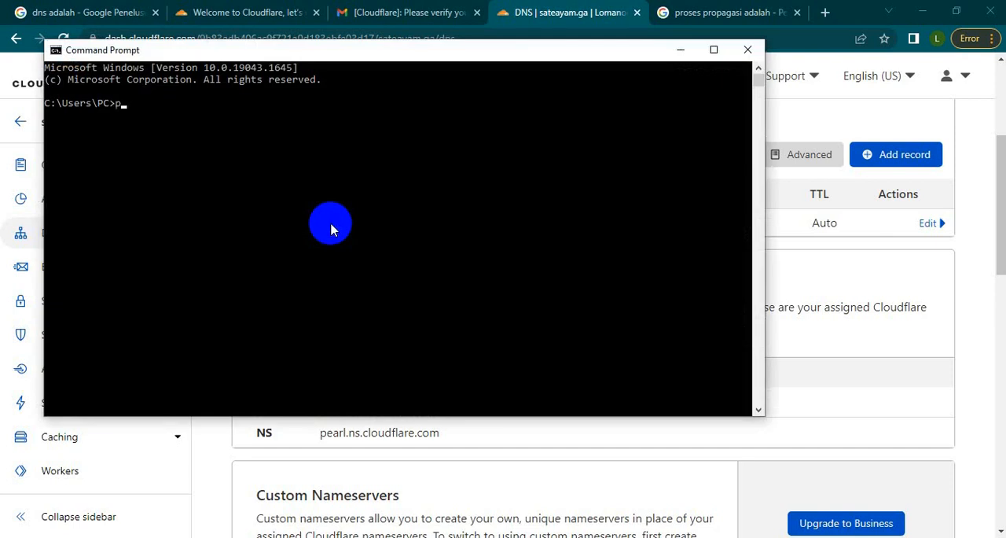
text(ping)
right_click(311, 196)
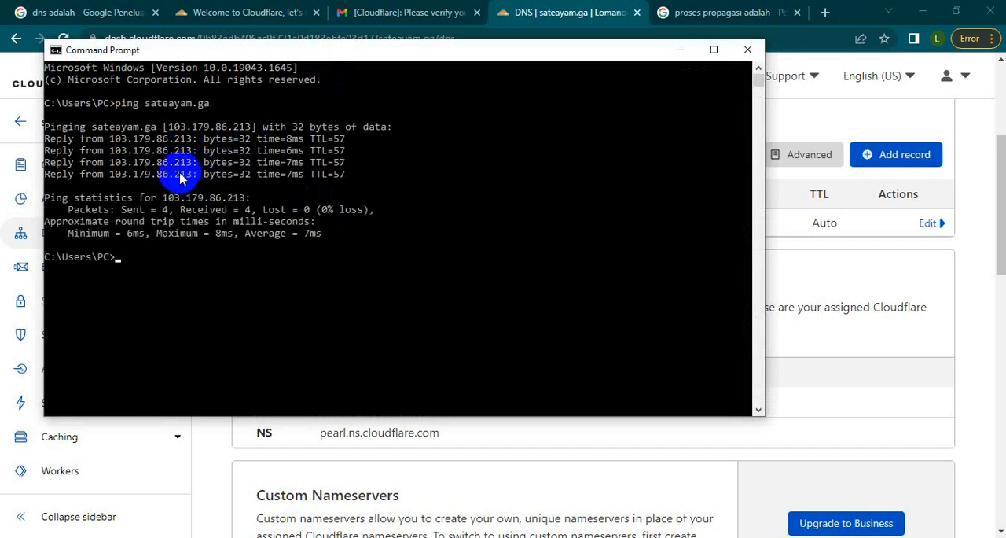
Highlight the replying IP address in the ping output and compare it with the A record's content in Cloudflare.
click(111, 174)
drag(111, 175, 192, 176)
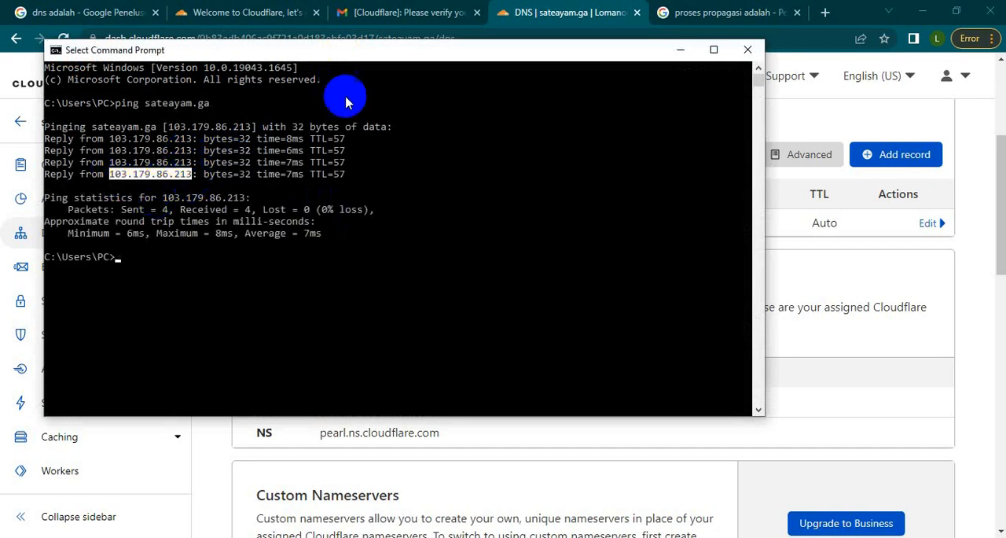
drag(393, 57, 487, 343)
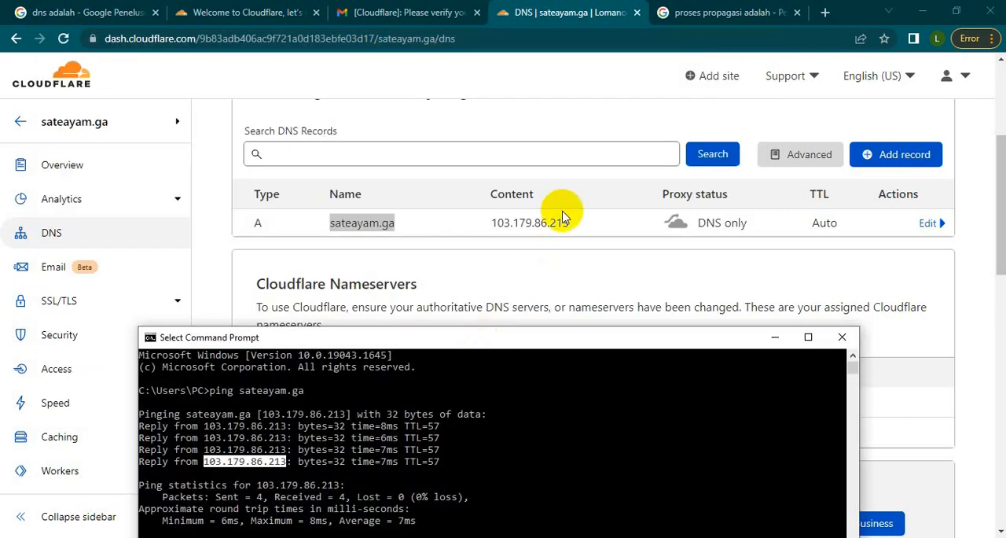
Edit the sateayam.ga A record to set its proxy status to Proxied, and save it.
click(930, 226)
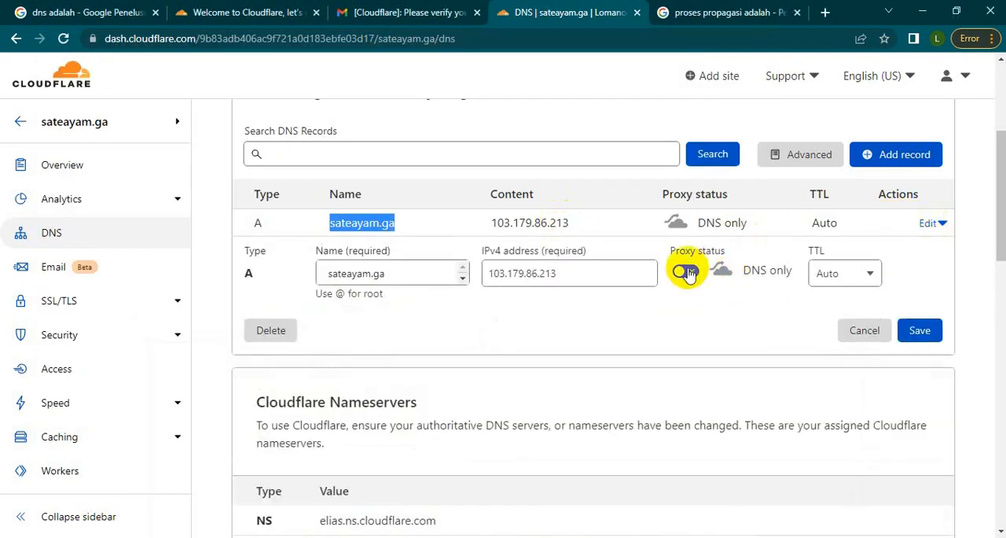
click(688, 271)
click(921, 330)
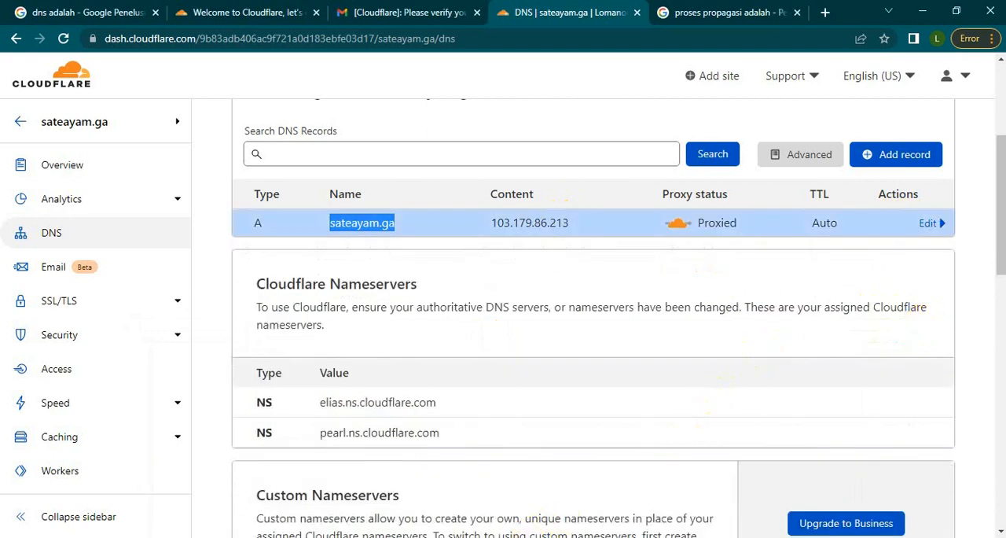
Open a new Windows Command Prompt, move it below the A record, and ping sateayam.ga.
key(alt+Tab)
mouse_move(602, 537)
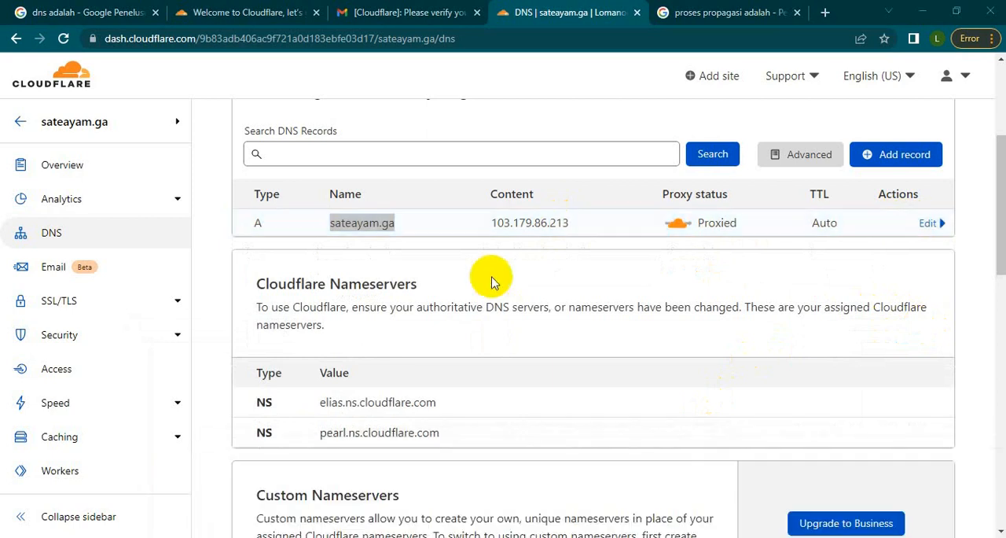
key(super)
text(pinf)
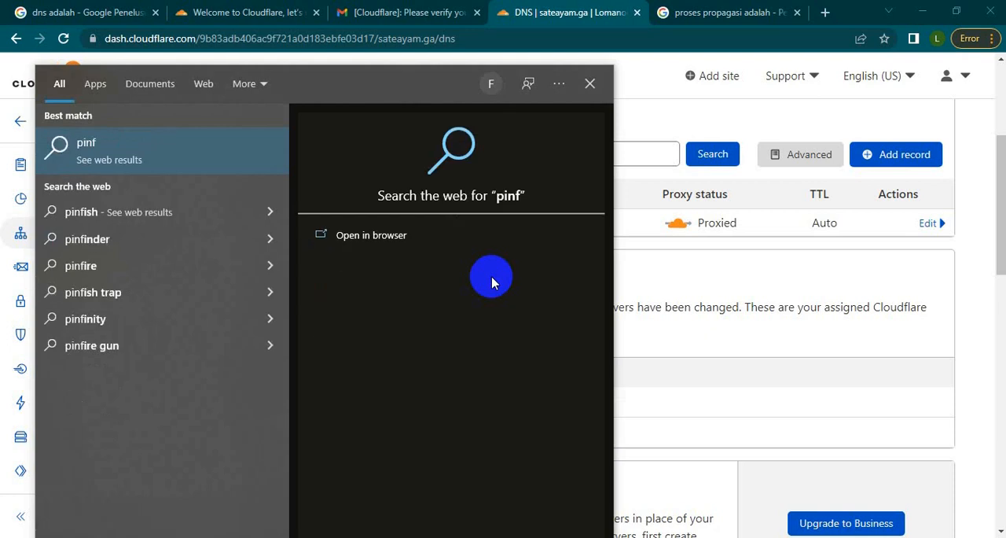
key(BackSpace)
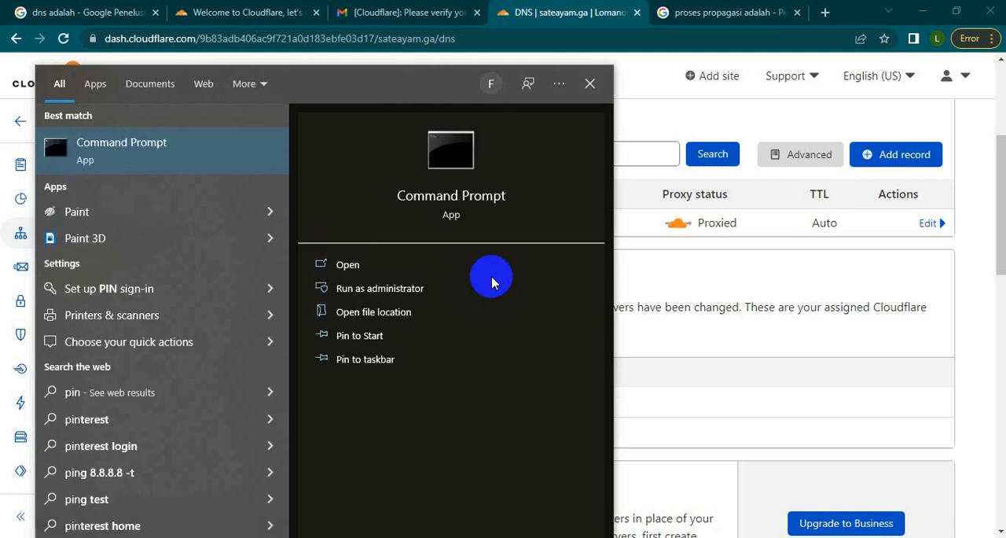
text(g)
key(Return)
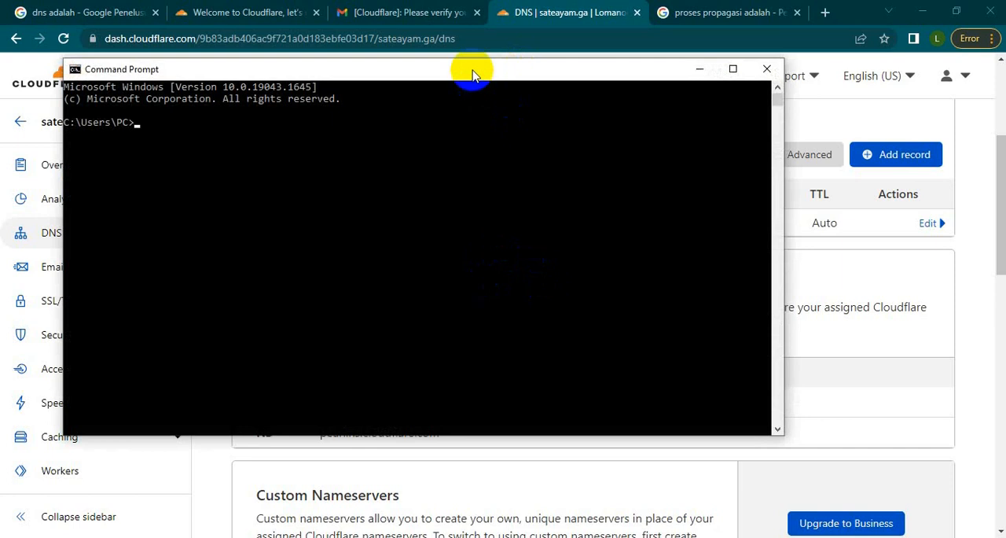
drag(472, 75, 568, 308)
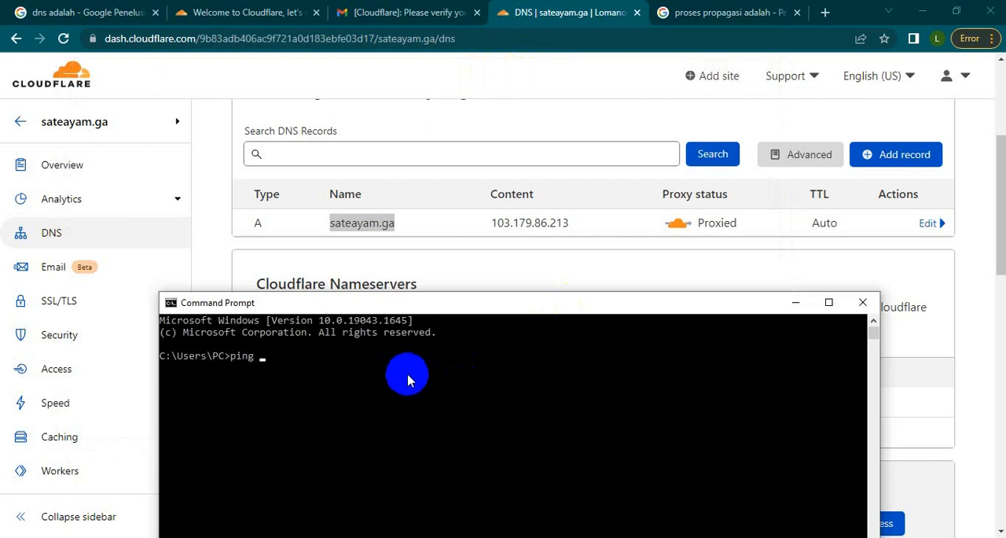
text(sateayam.ga)
key(Return)
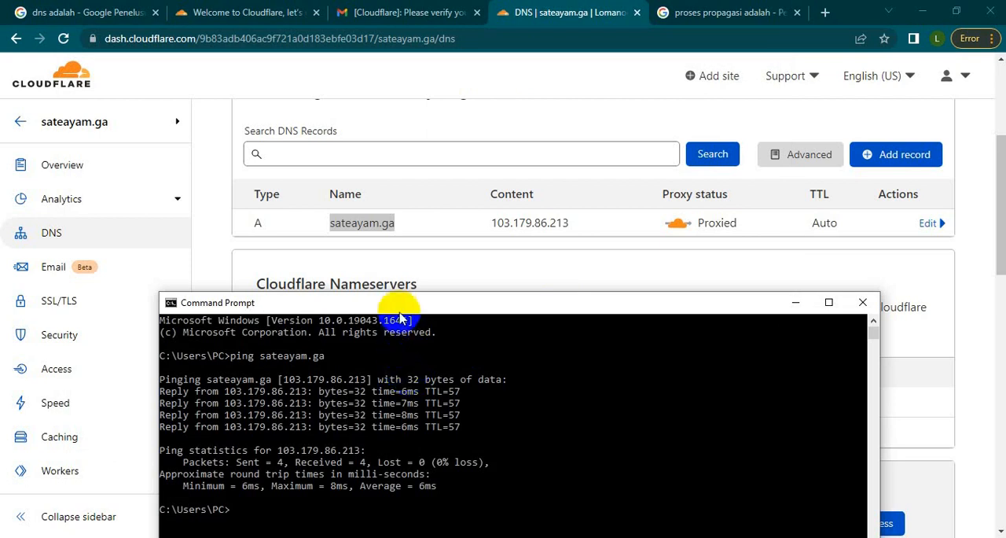
Flush the DNS resolver cache with ipconfig /flushdns in the Command Prompt.
drag(398, 305, 389, 159)
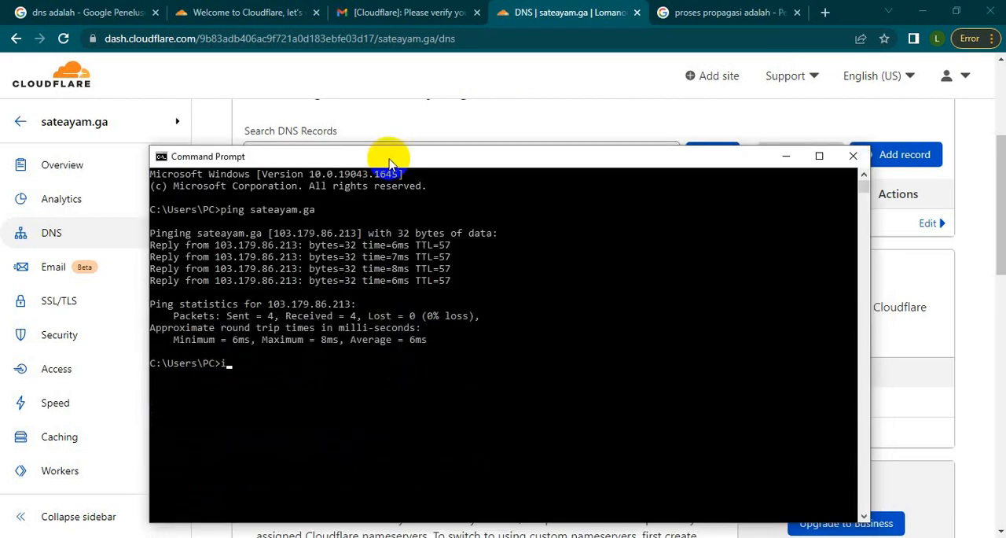
text(fig /flushdns)
key(Return)
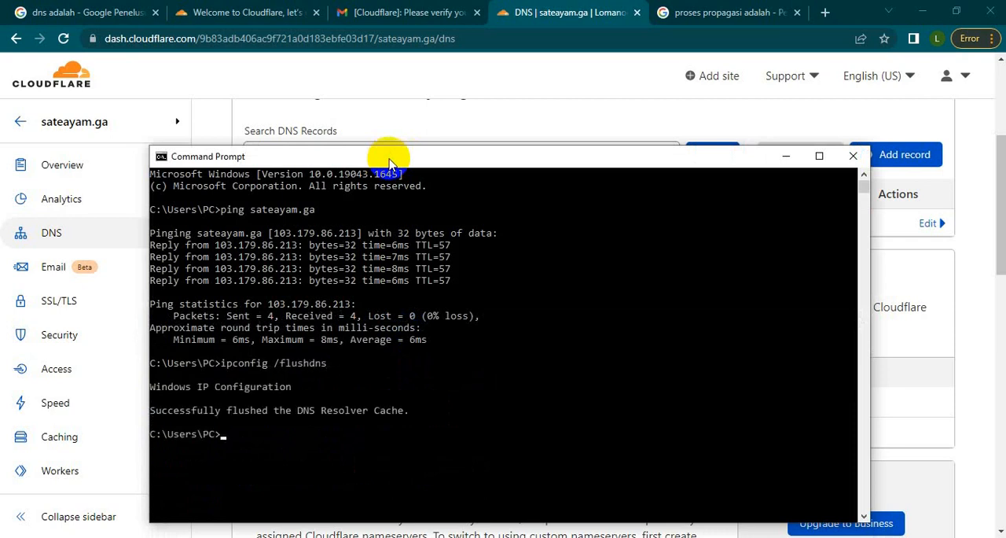
Ping sateayam.ga twice more after the cache flush, and minimize the Command Prompt window.
key(Up)
key(Up)
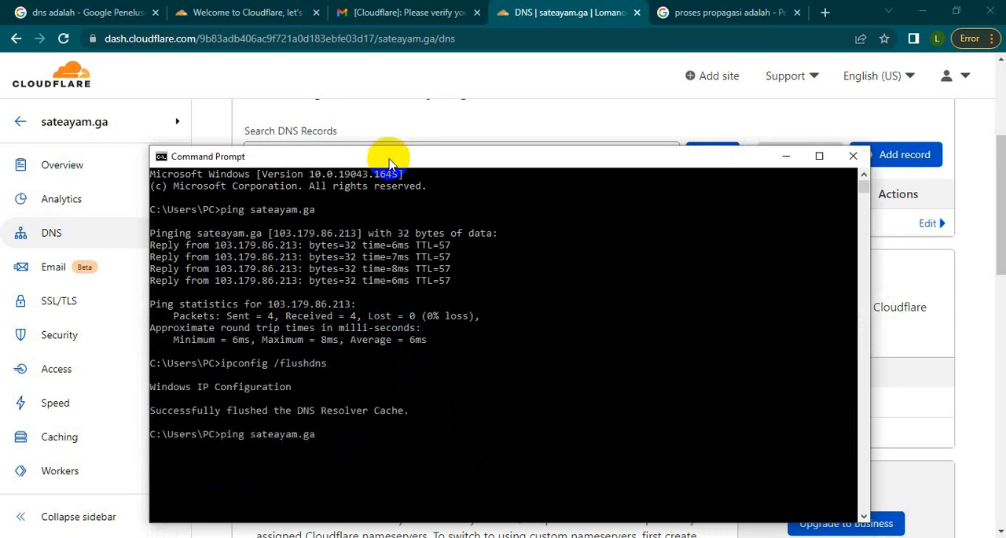
key(Return)
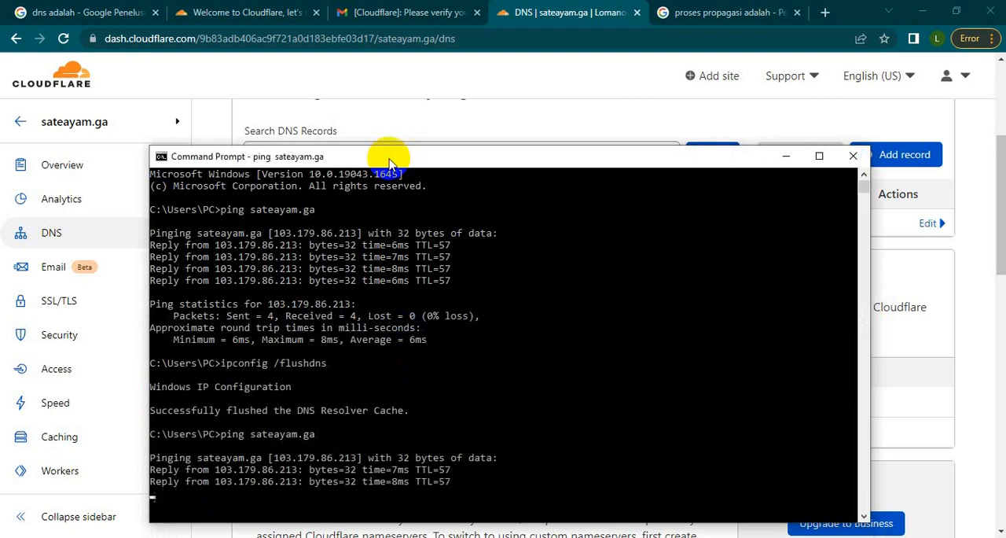
drag(415, 174, 437, 184)
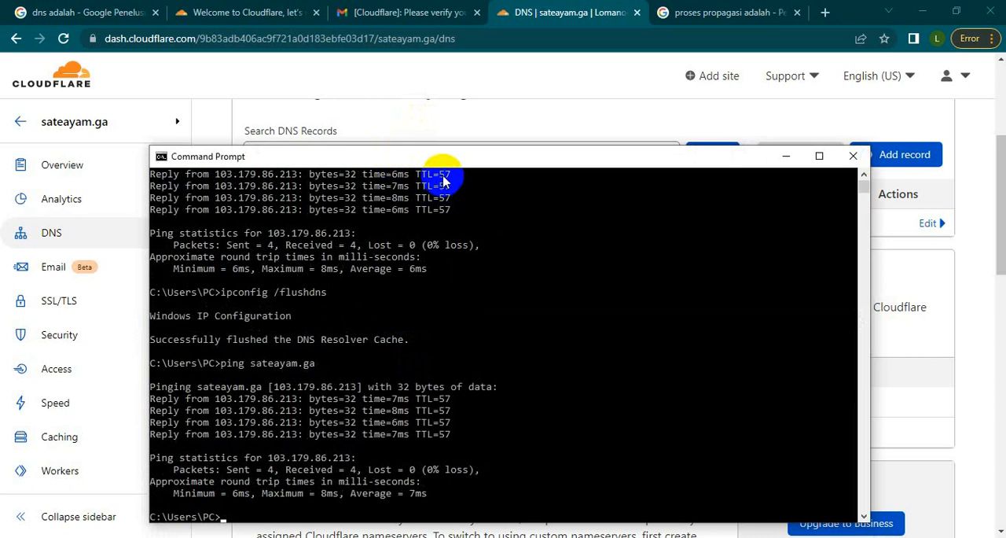
key(Up)
key(Return)
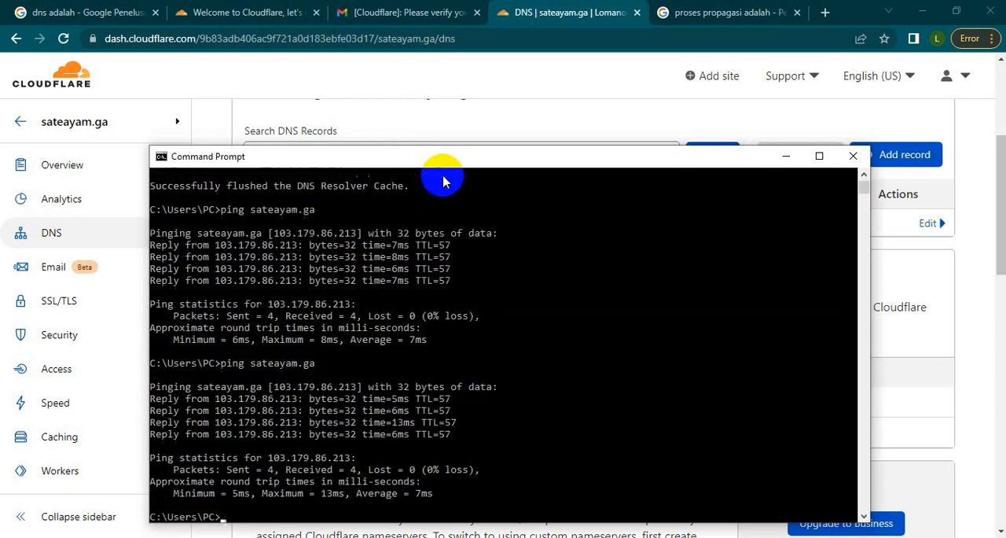
click(782, 157)
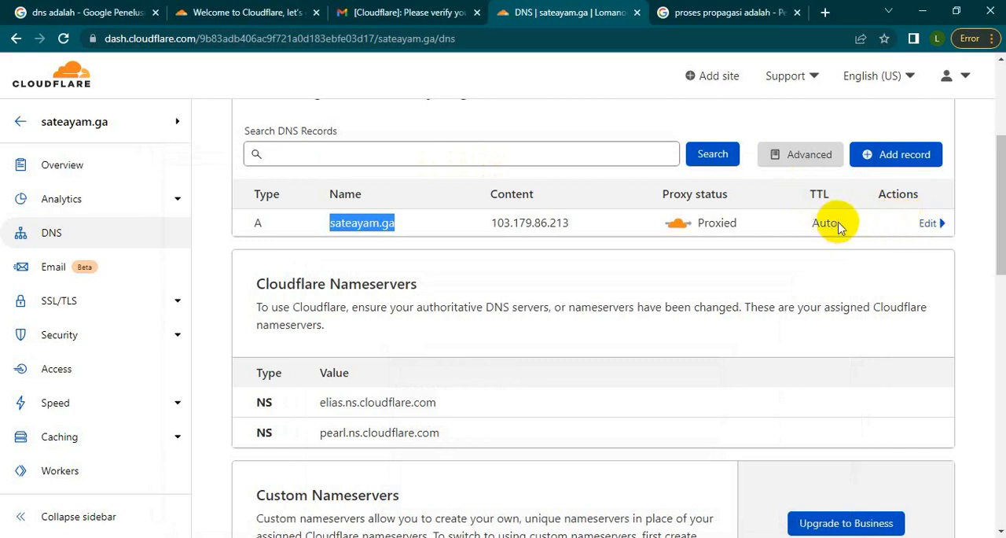
Delete the sateayam.ga A record from Cloudflare's DNS management and confirm the deletion.
click(928, 224)
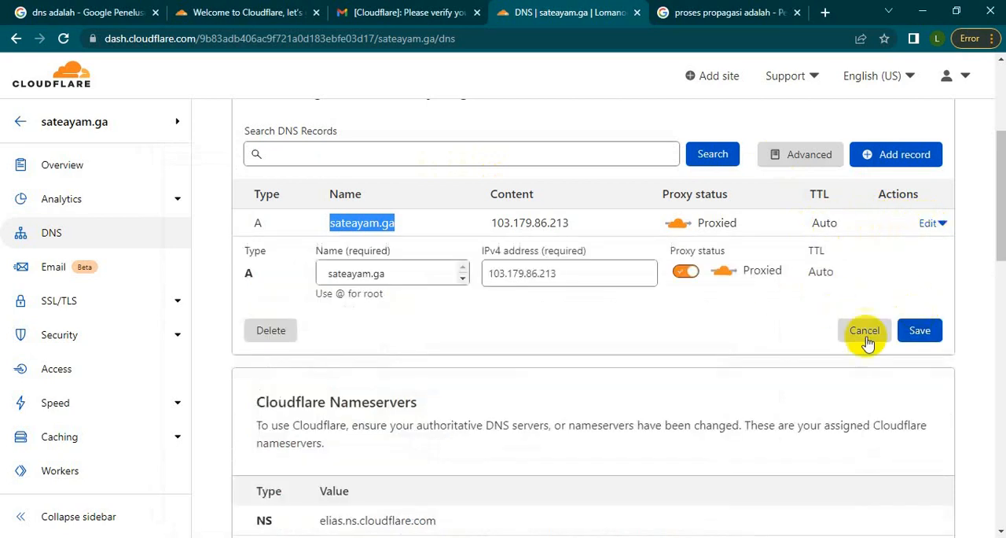
click(281, 334)
click(762, 360)
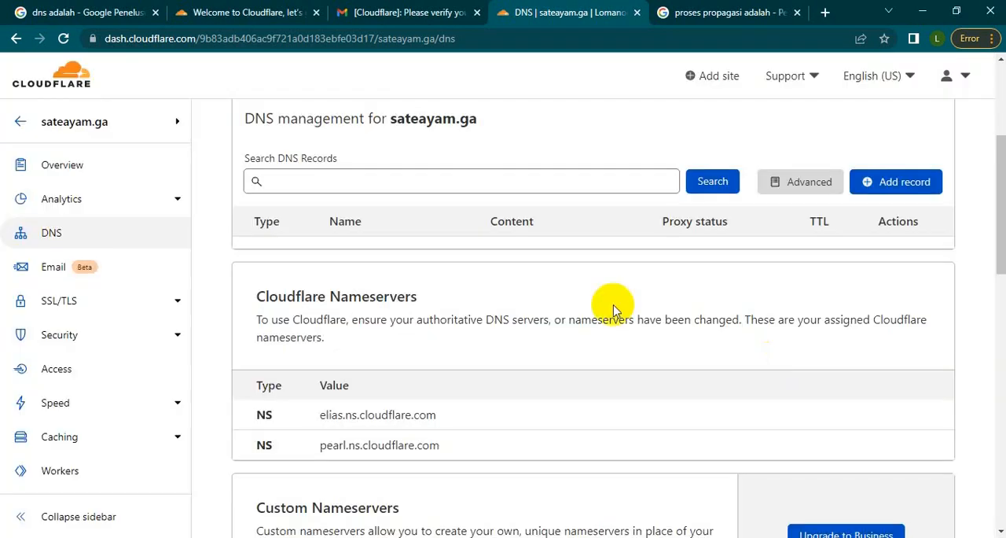
Add a proxied A record with name @ and IPv4 address 103.179.86.213, and save it.
click(892, 182)
click(396, 264)
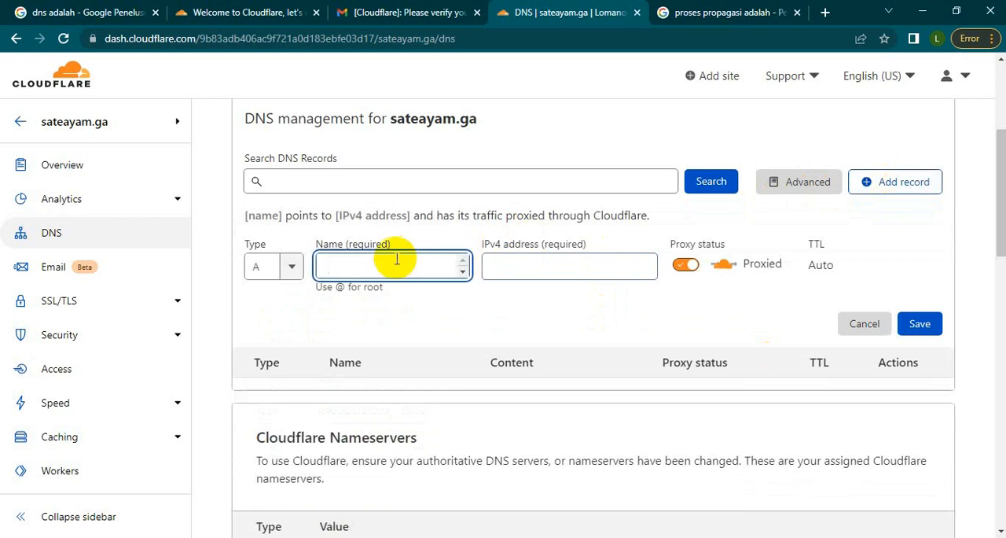
text(@)
click(498, 267)
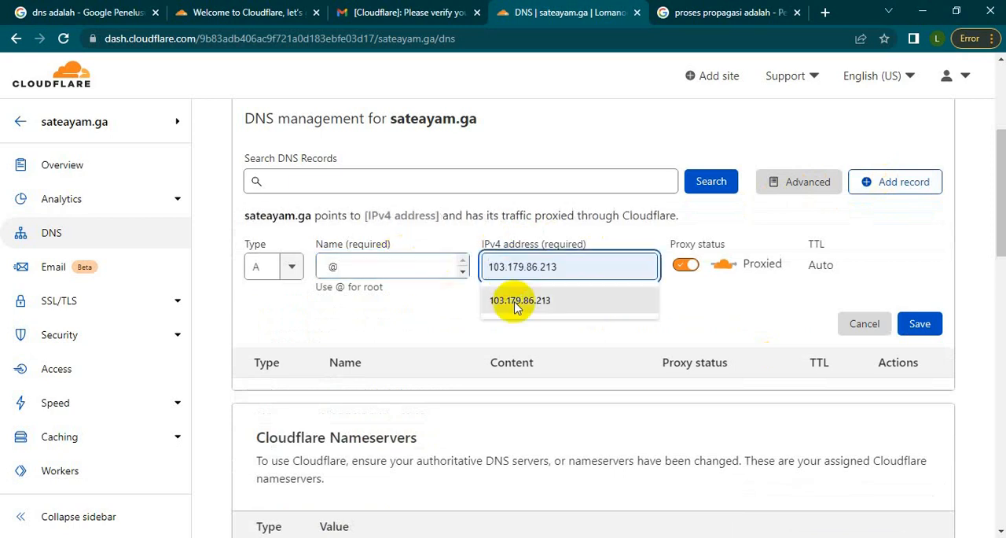
click(515, 303)
click(931, 327)
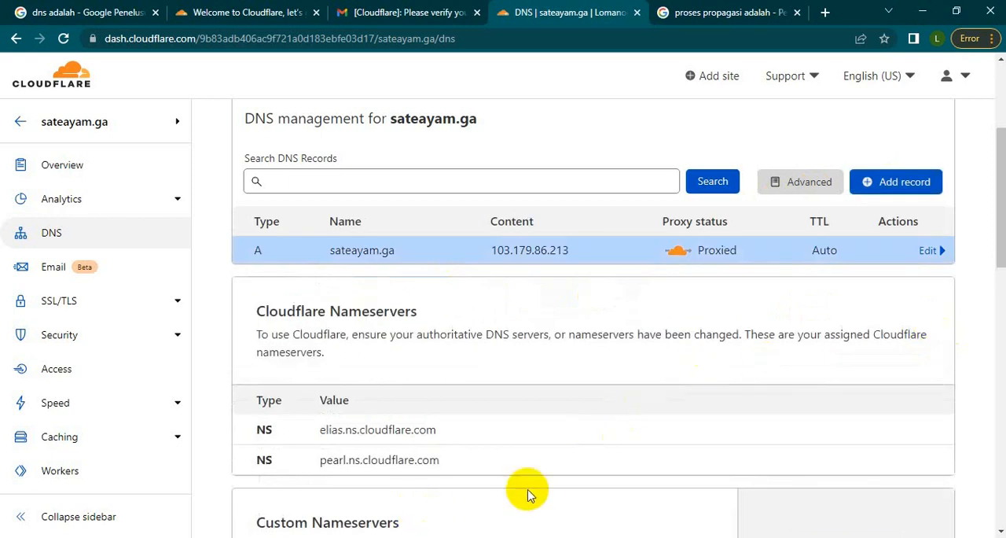
Open another Windows Command Prompt and ping sateayam.ga twice with the recreated record.
key(super)
text(cmd)
key(Return)
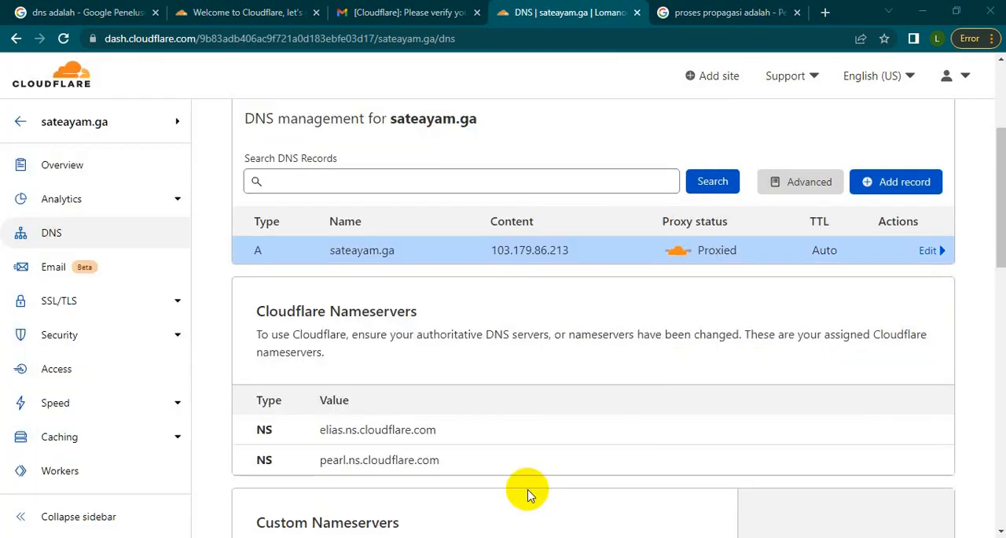
text(ping )
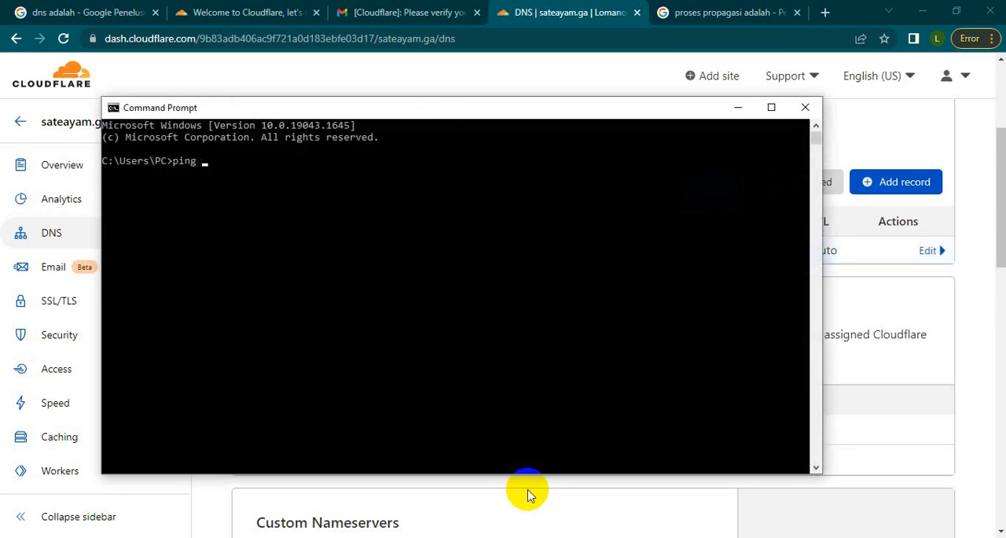
text(sateayam.ga)
key(Return)
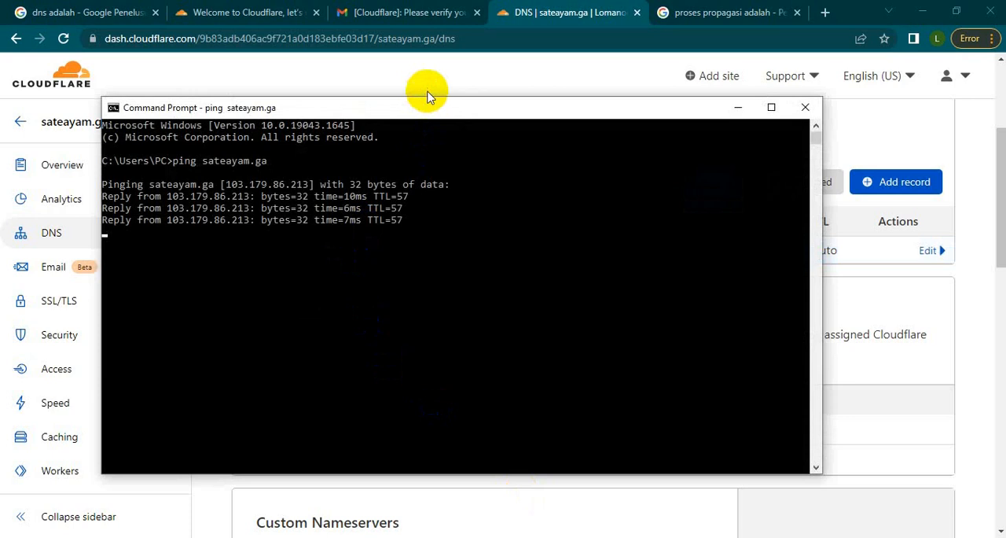
drag(423, 112, 477, 228)
drag(477, 233, 466, 175)
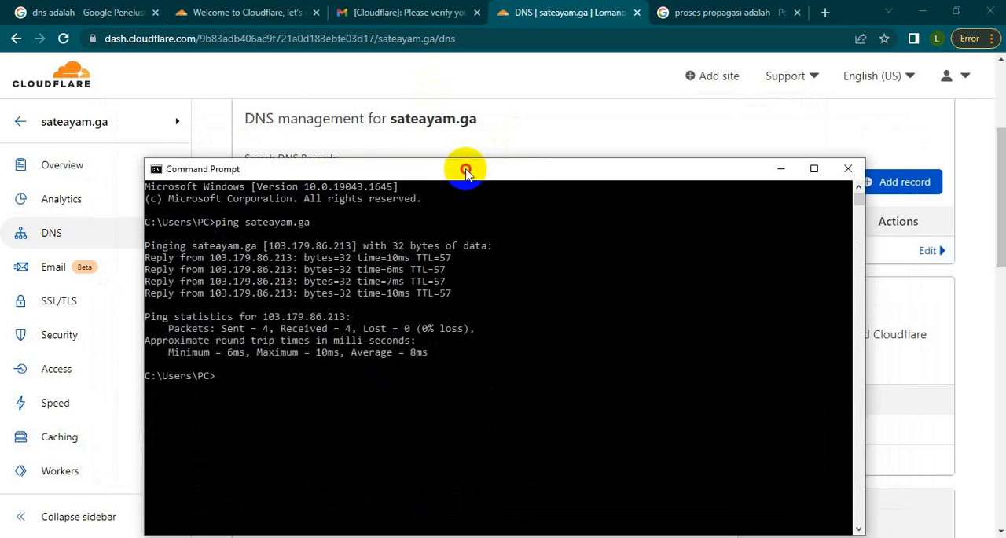
key(Up)
key(Return)
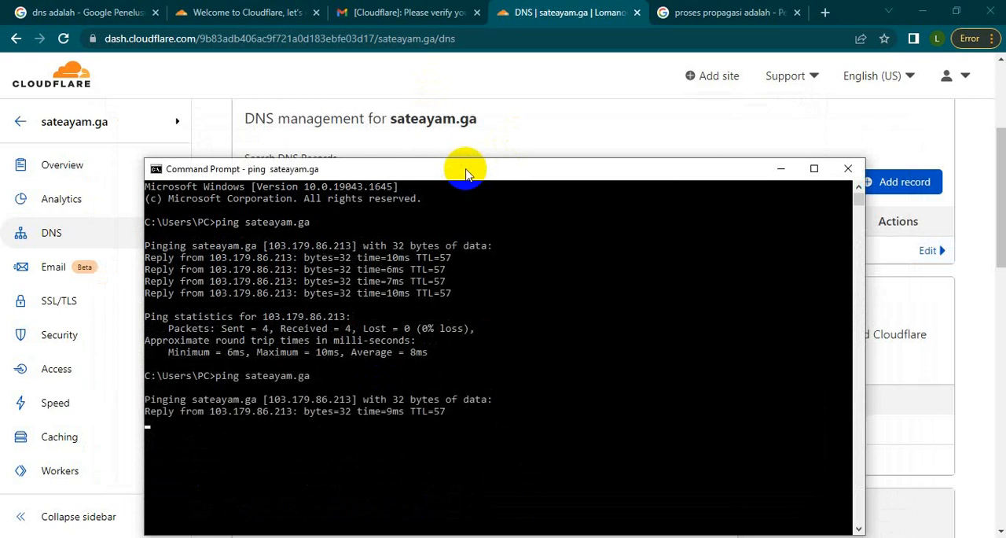
Switch to the browser tab with the propagation search, load ping.eu there, and open its Ping function.
click(527, 12)
click(712, 12)
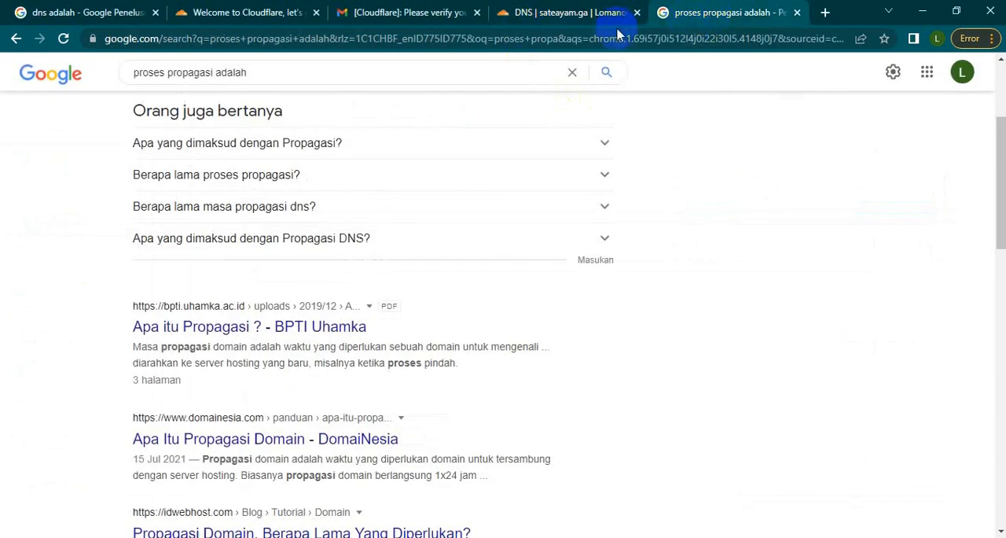
click(602, 38)
text(ping)
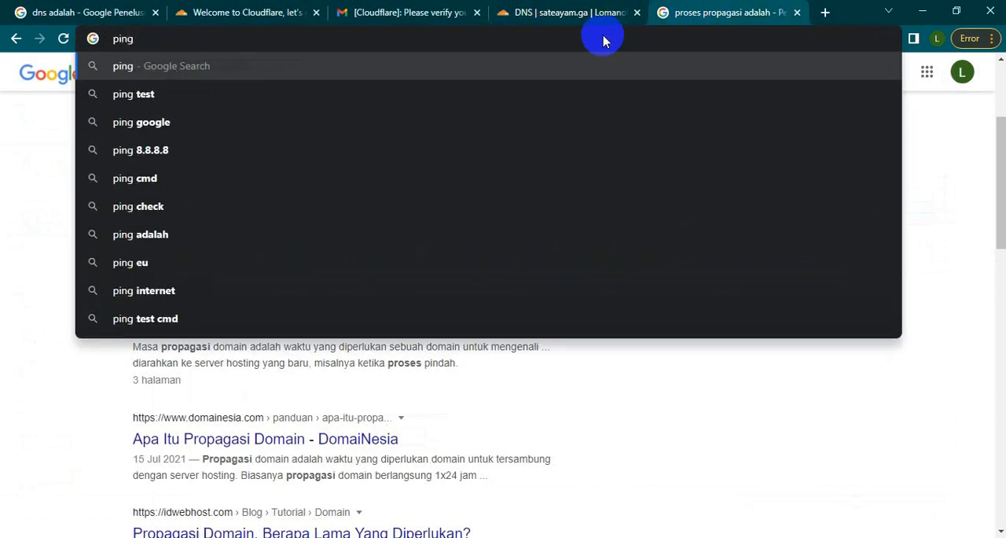
key(BackSpace)
text(.eu)
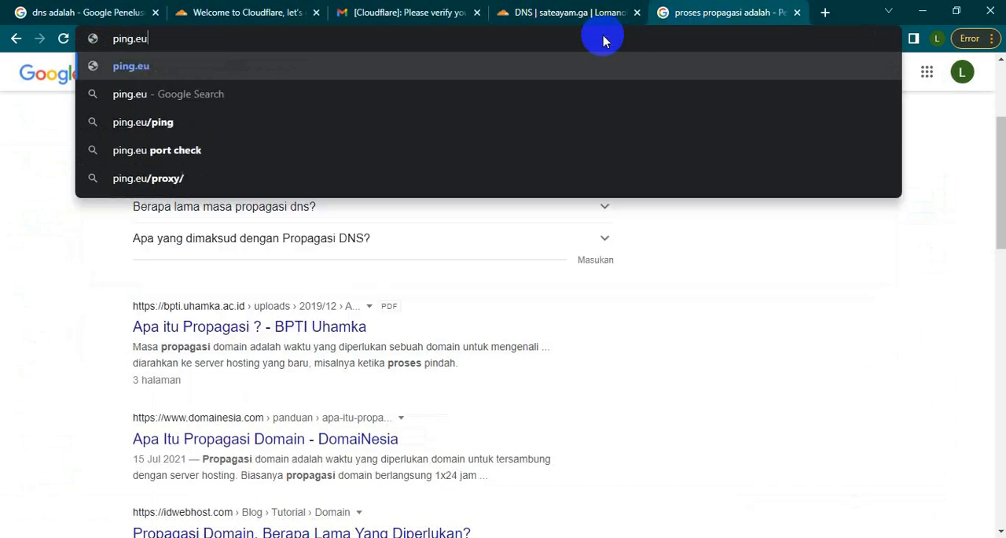
key(Return)
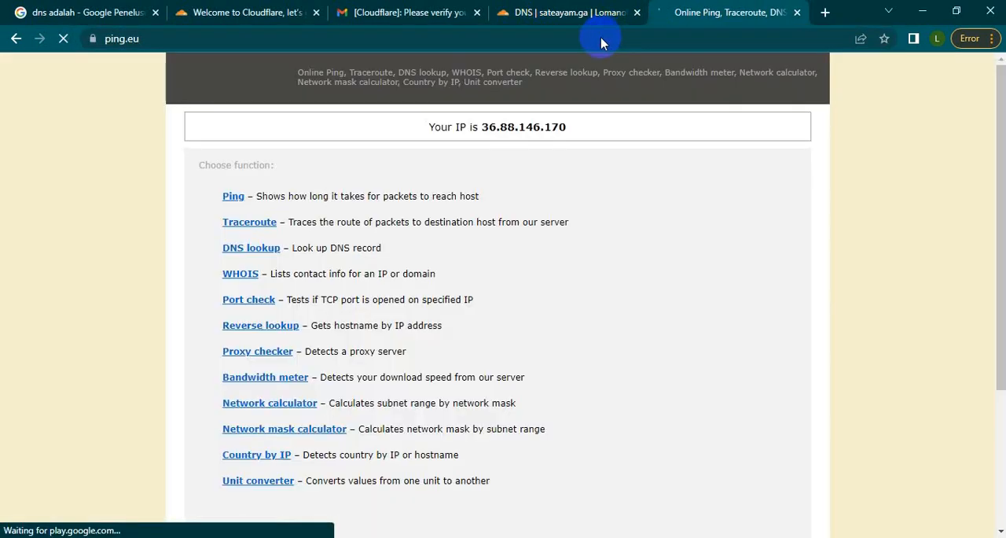
scroll(472, 232, down, 3)
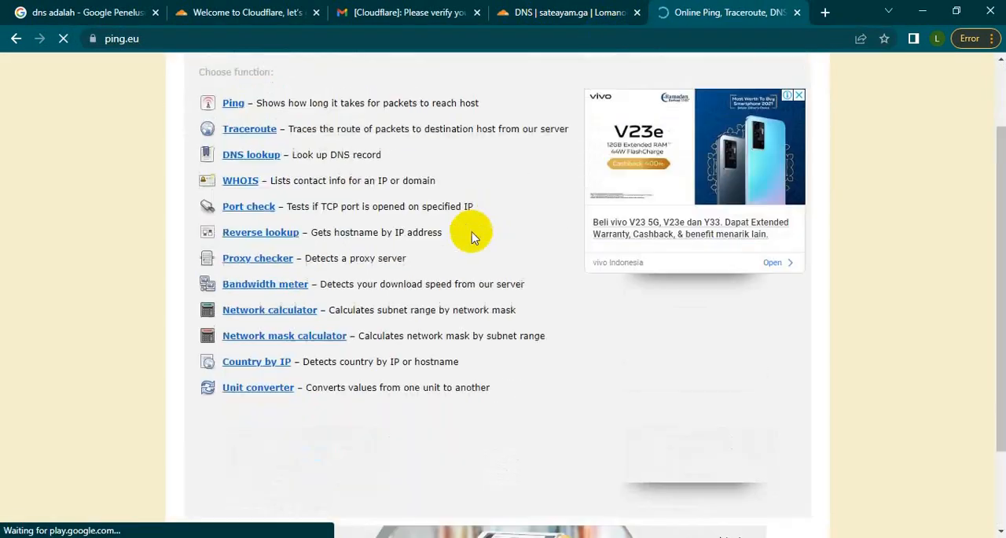
scroll(471, 235, up, 2)
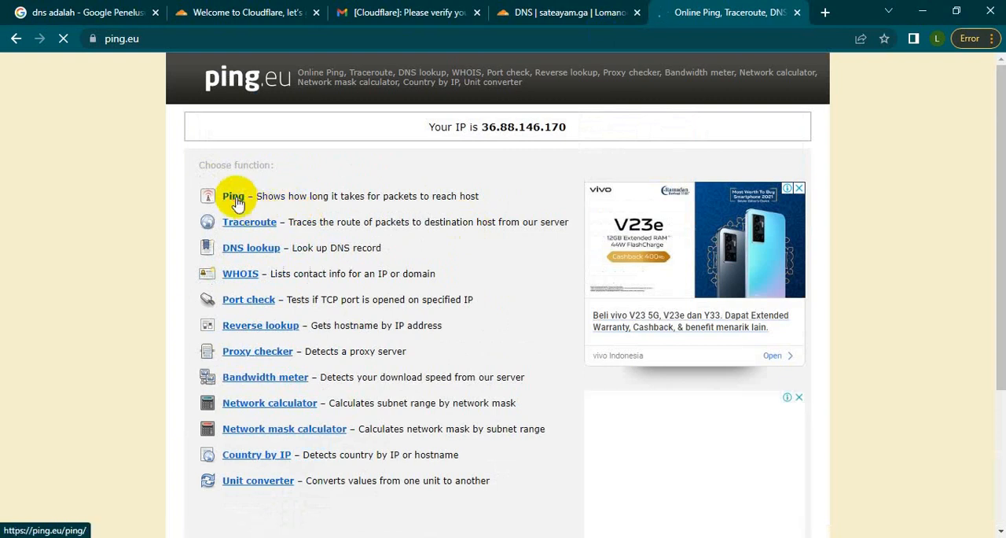
click(234, 198)
Ping the host sateayam.ga with the online service, entering the displayed verification code.
click(366, 217)
text(sateayam.ga)
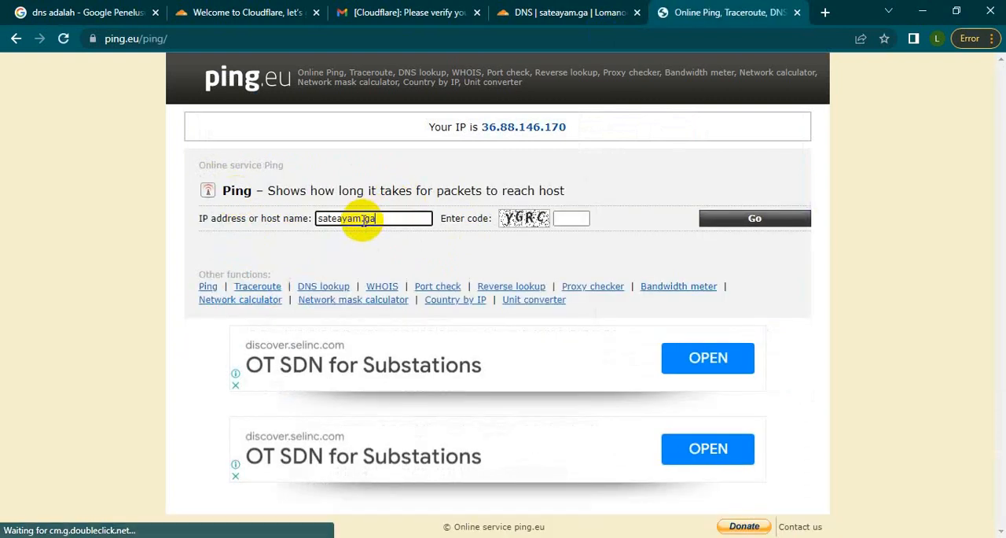
click(566, 219)
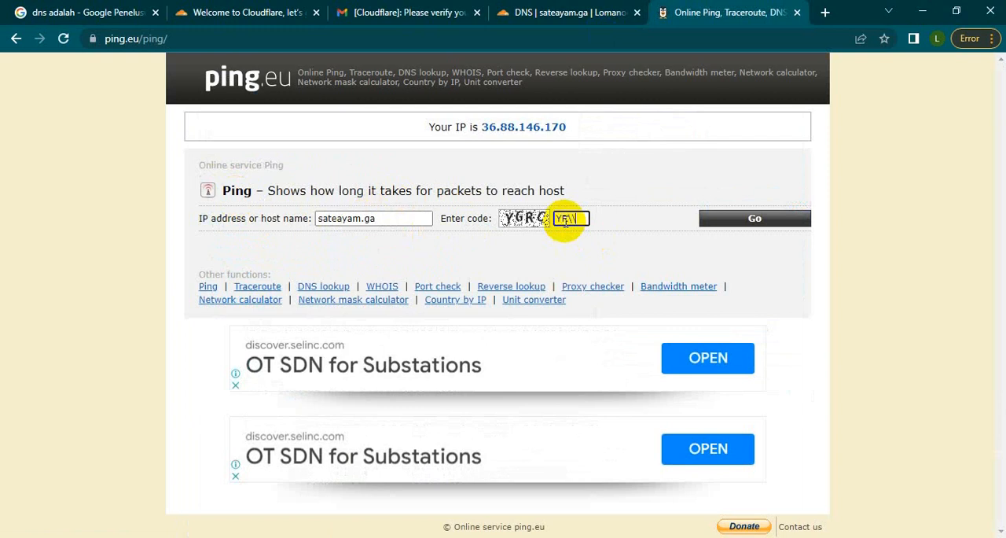
text(YF\)
key(BackSpace)
key(BackSpace)
key(BackSpace)
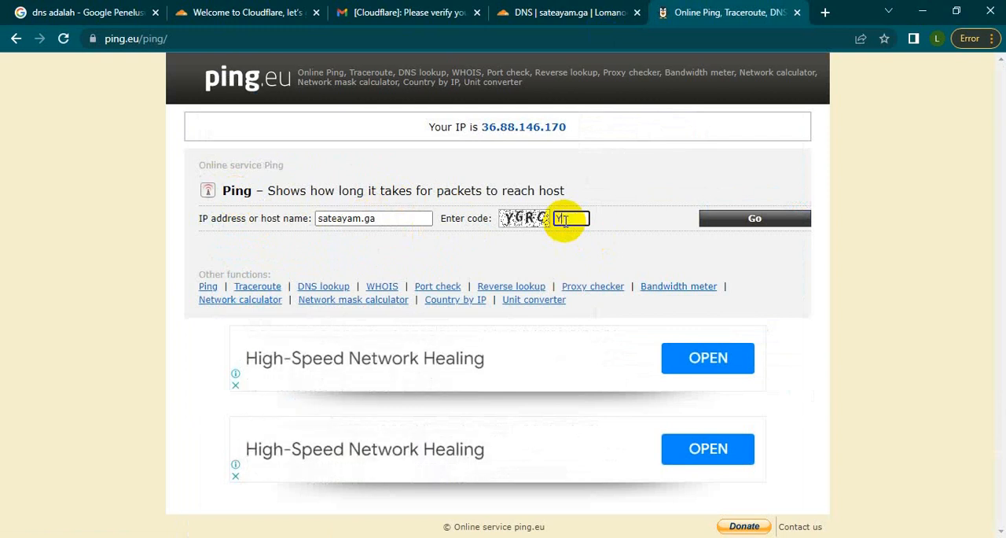
click(756, 219)
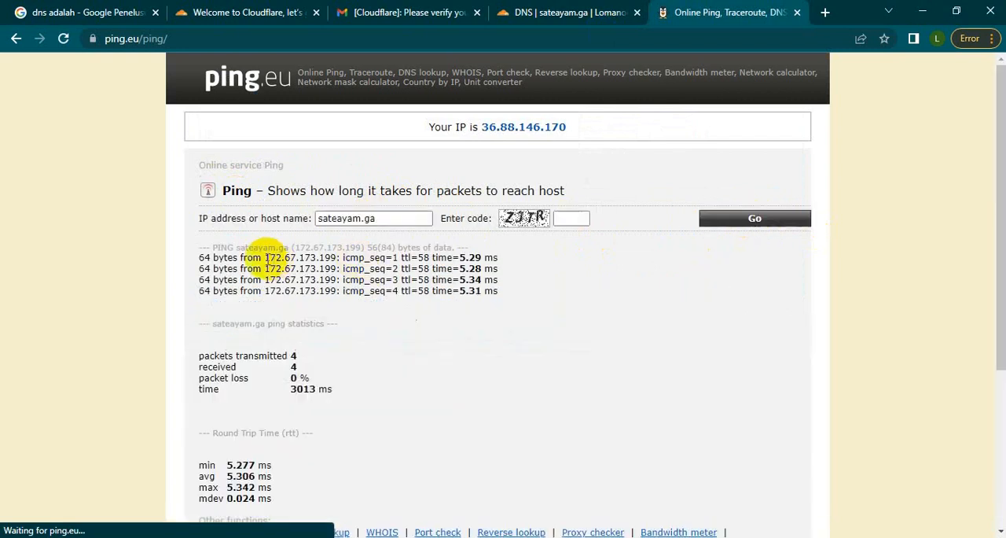
Highlight the replying IP address in the first line of the online ping results to examine it.
drag(266, 259, 334, 260)
click(305, 260)
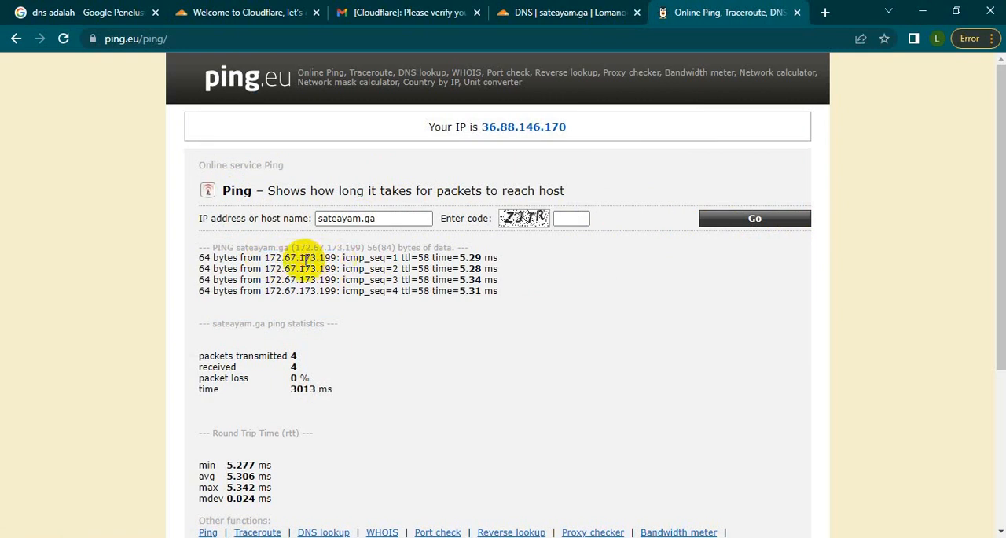
mouse_move(565, 537)
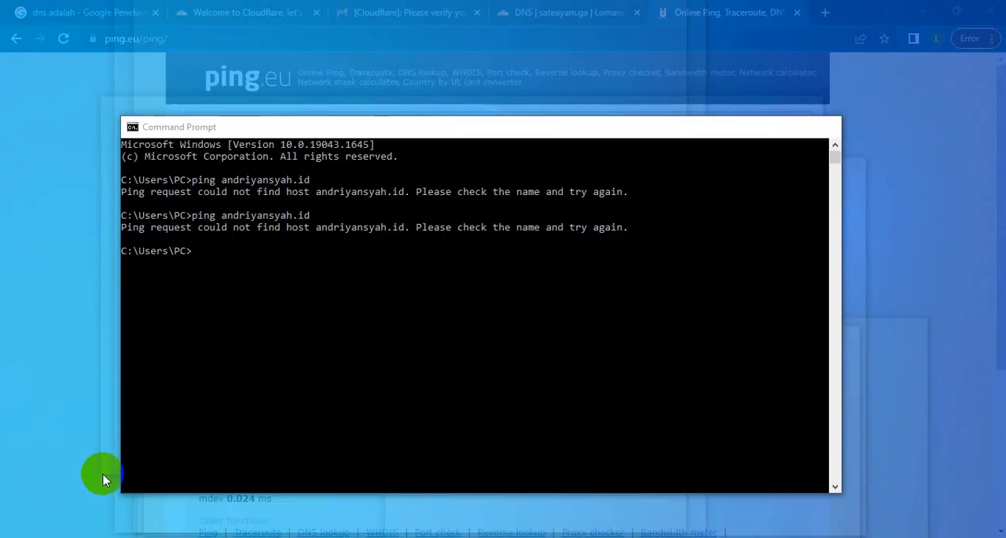
Switch to the earliest open Command Prompt window and repeat its last ping command.
click(103, 474)
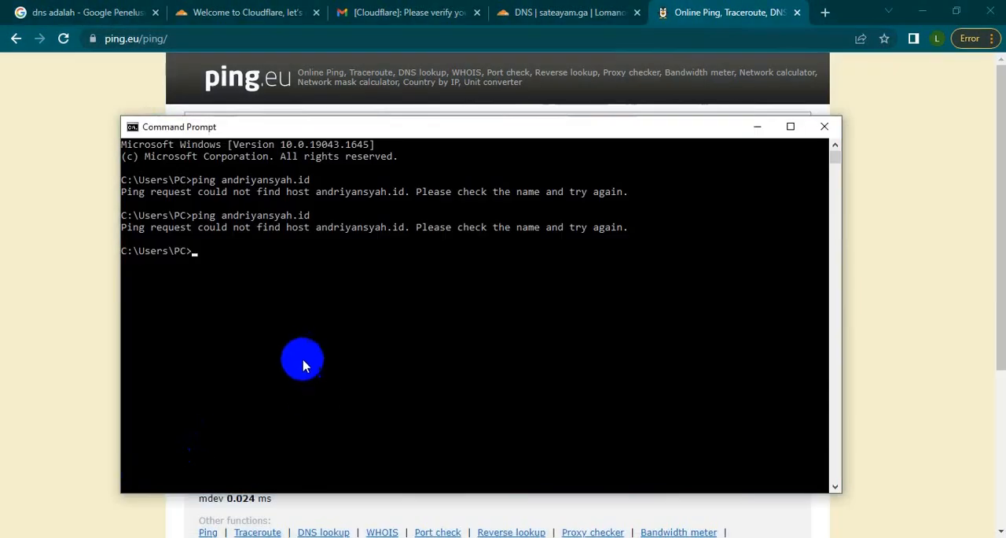
key(Up)
key(Return)
key(Return)
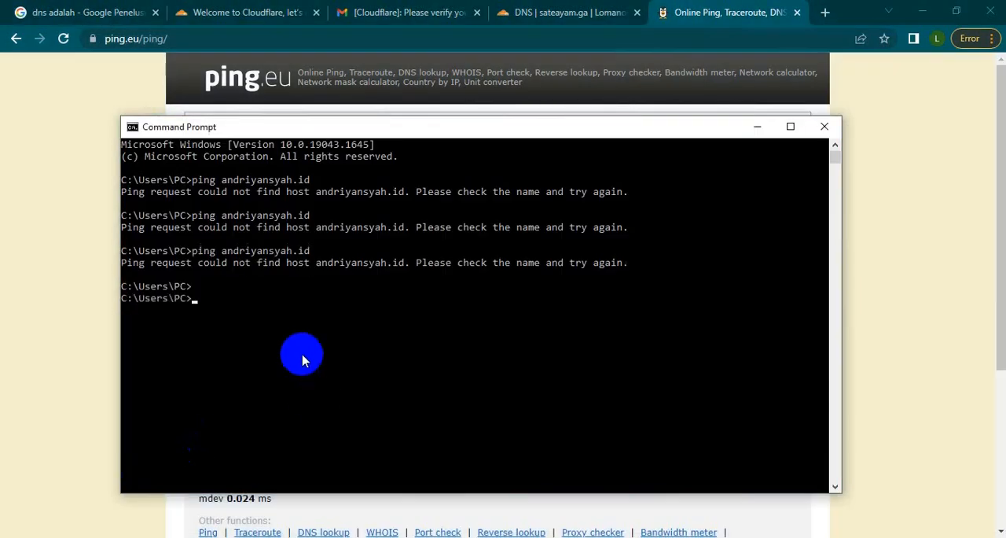
Ping sateayam.ga from this Command Prompt window, and close the window.
text(ping sateayam.ga)
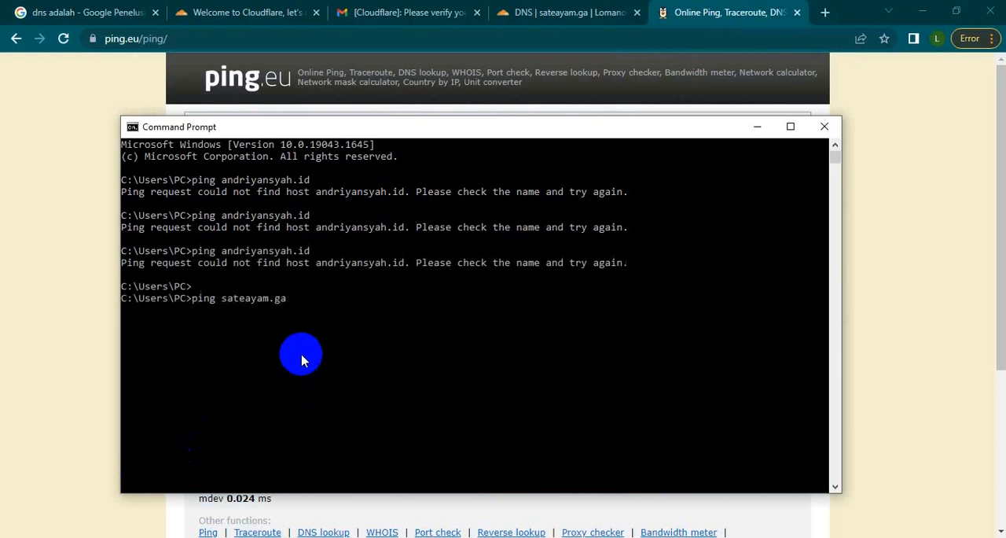
key(Return)
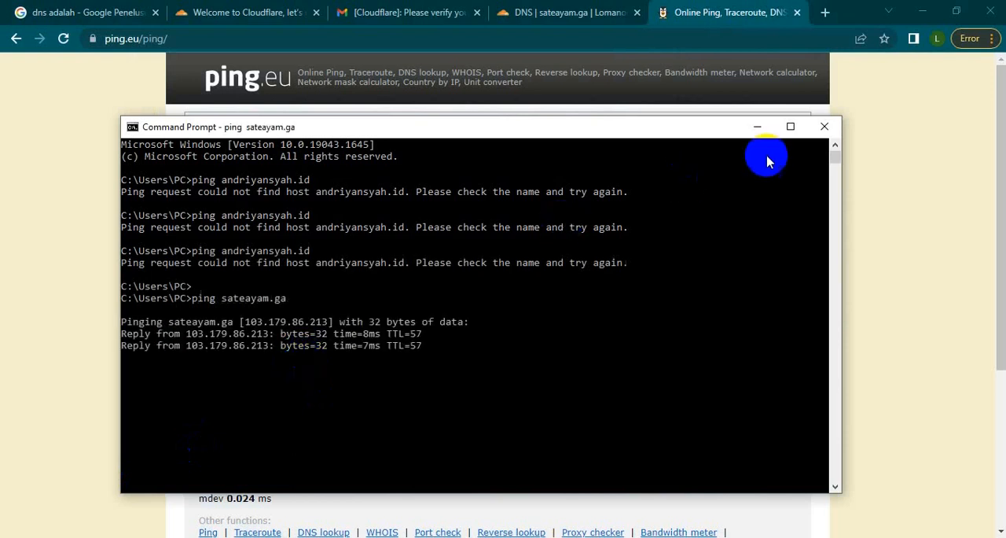
click(821, 132)
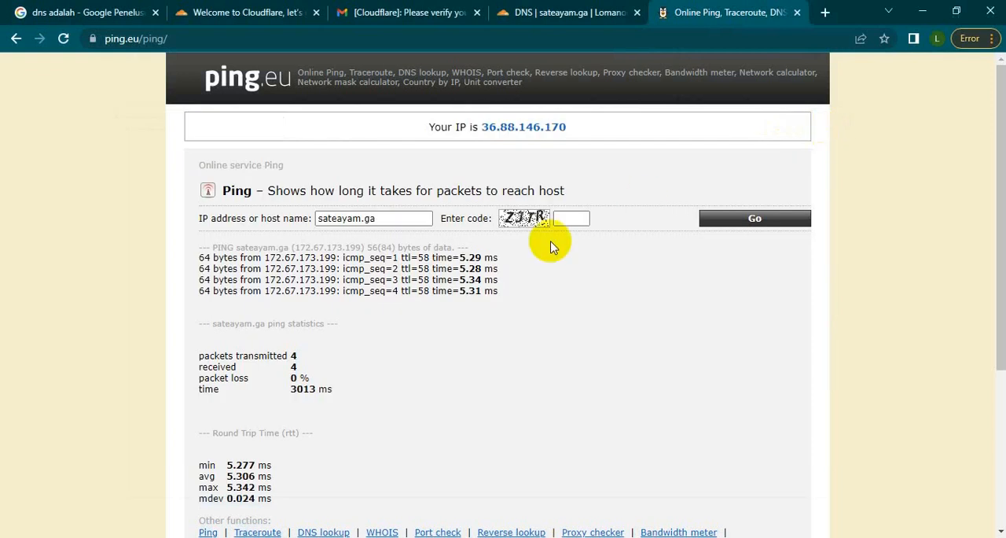
Search Windows for cmd to open a new Command Prompt.
text(cmd)
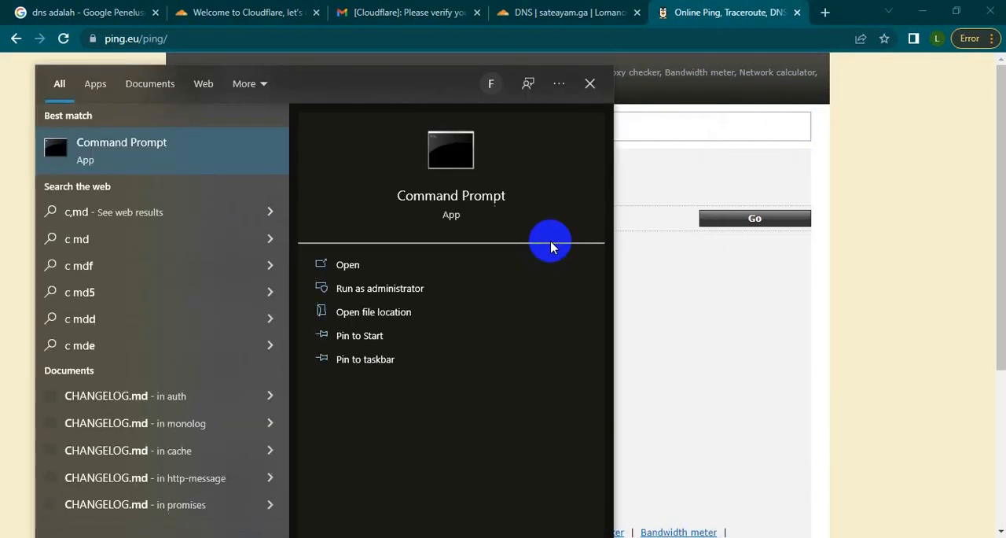